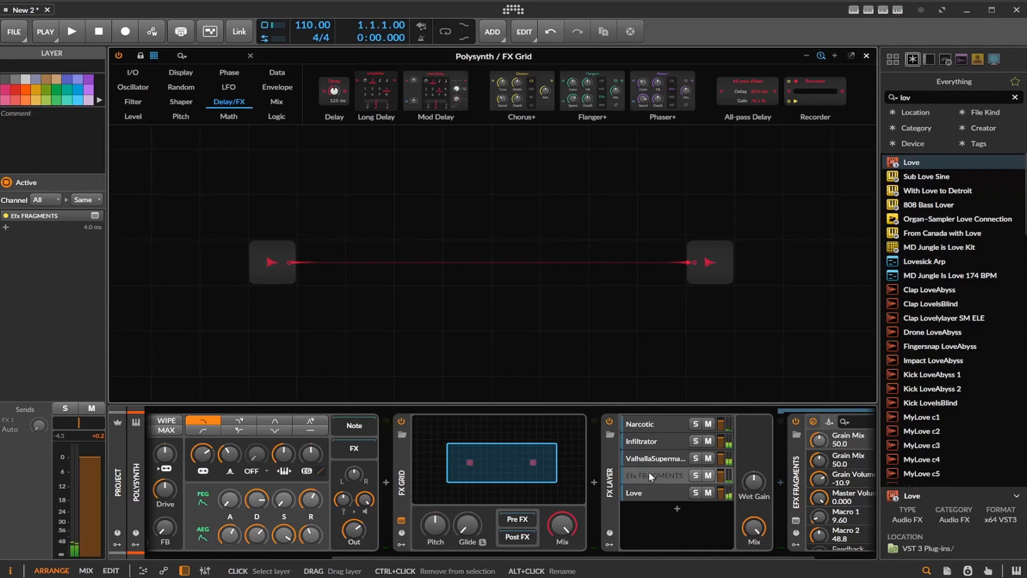
# Inspect the plug-in windows of the Narcotic, Infiltrator and ValhallaSupermassive layers in the FX Layer, closing each one
pyautogui.click(658, 426)
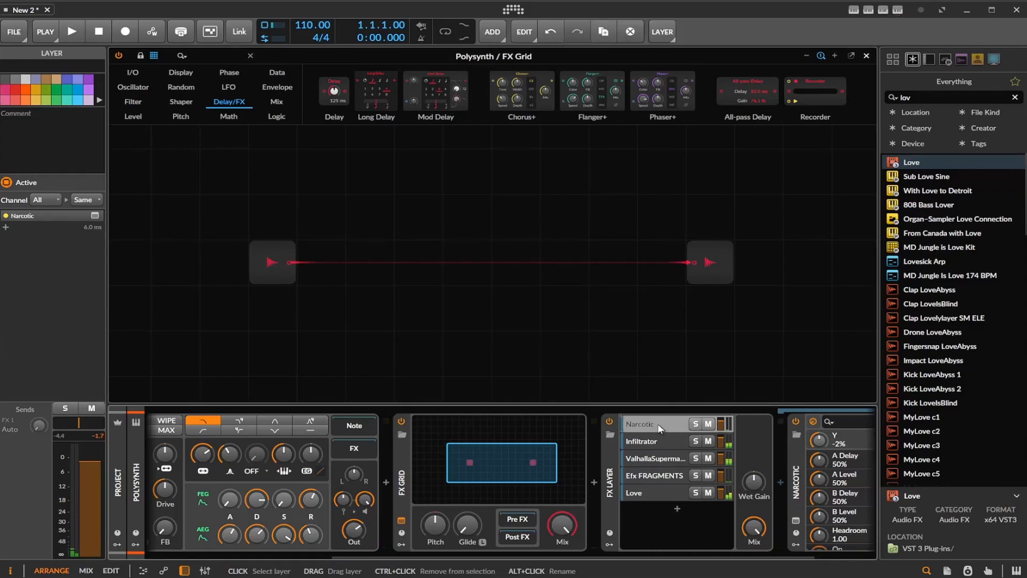
pyautogui.click(796, 519)
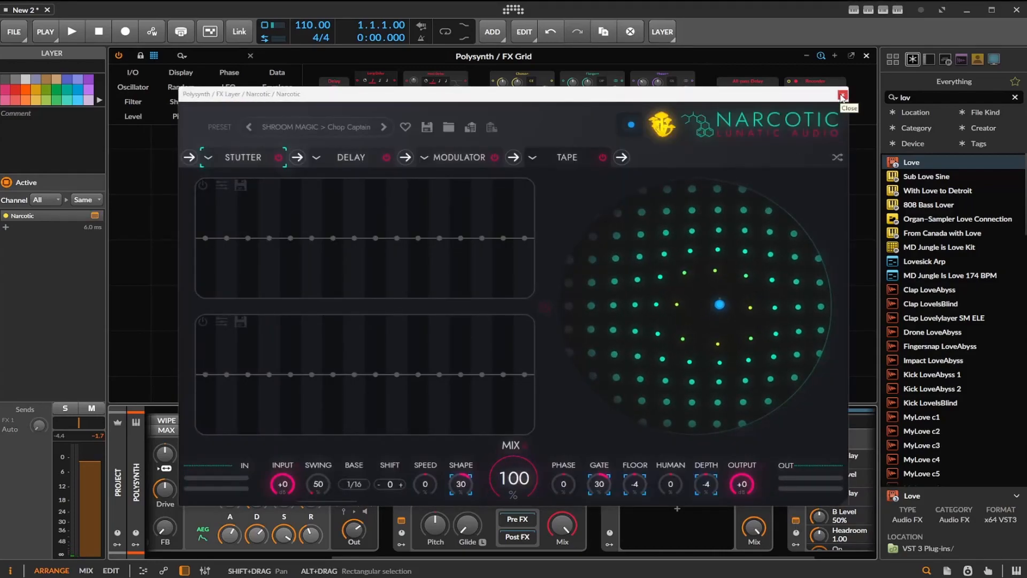
pyautogui.click(842, 97)
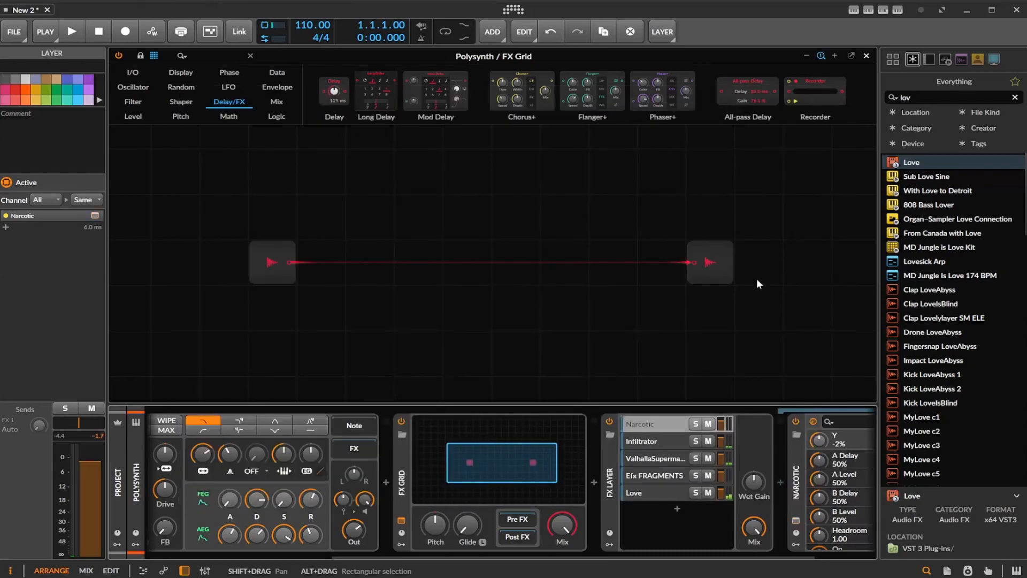
pyautogui.click(711, 442)
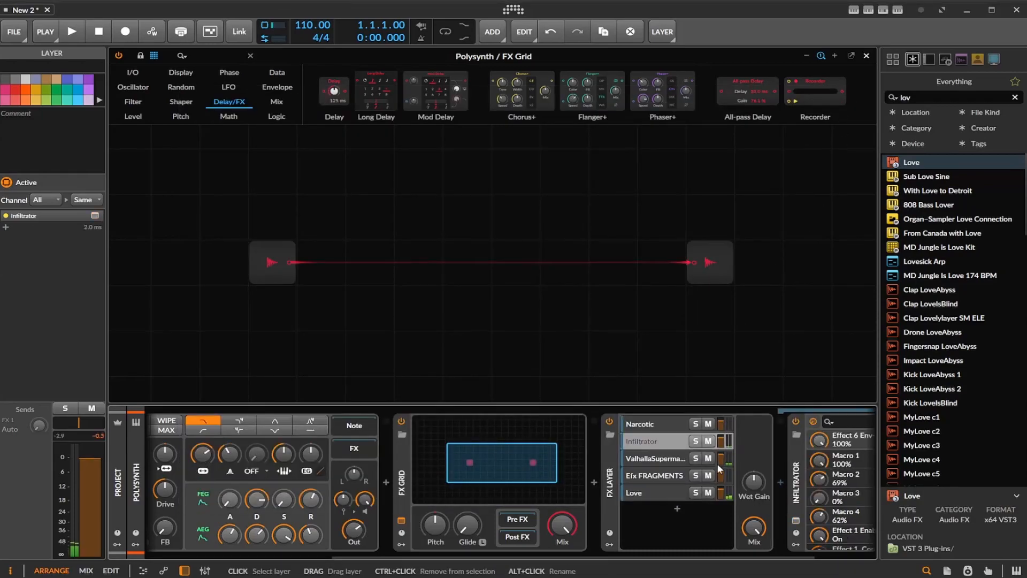
pyautogui.click(795, 520)
pyautogui.click(753, 124)
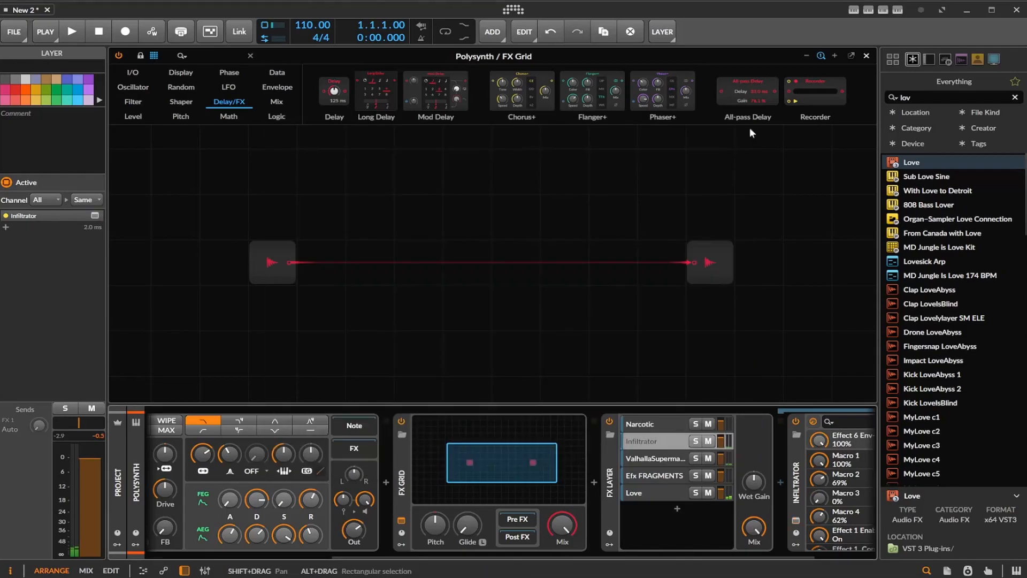
pyautogui.click(642, 457)
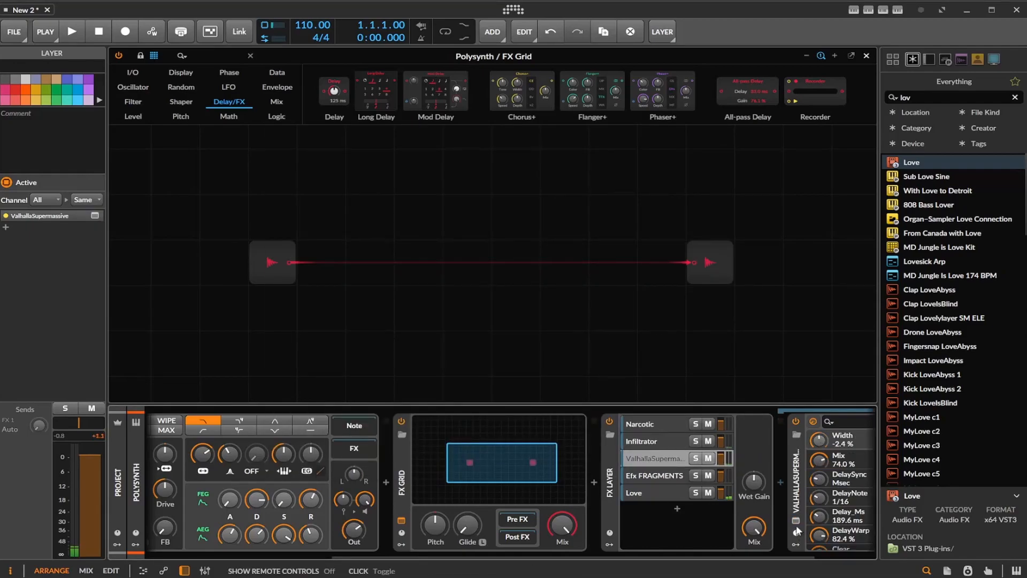
pyautogui.click(796, 520)
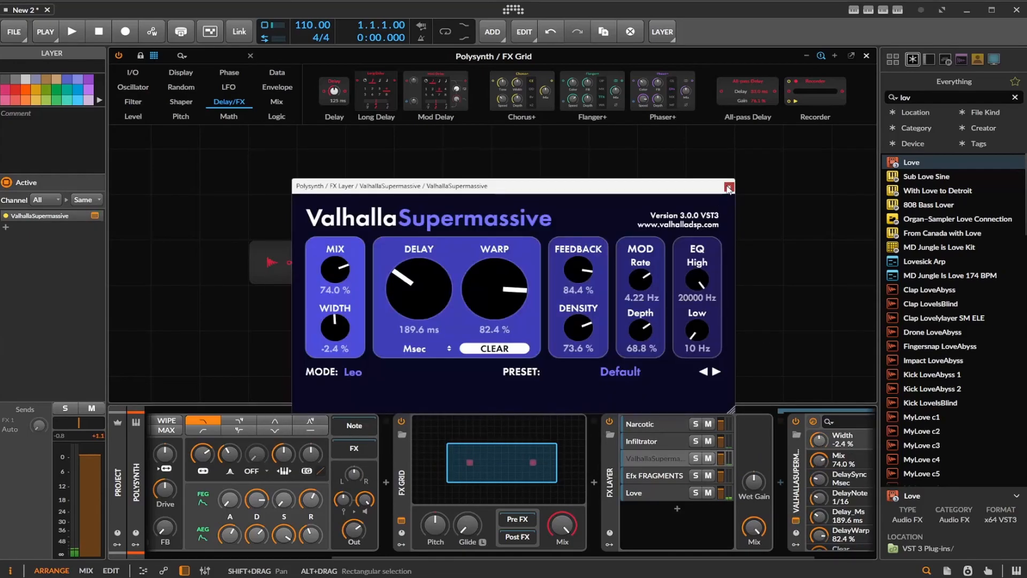
pyautogui.click(728, 187)
# Inspect the plug-in windows of the Efx FRAGMENTS and Love layers in the FX Layer, closing each one
pyautogui.click(653, 475)
pyautogui.click(796, 520)
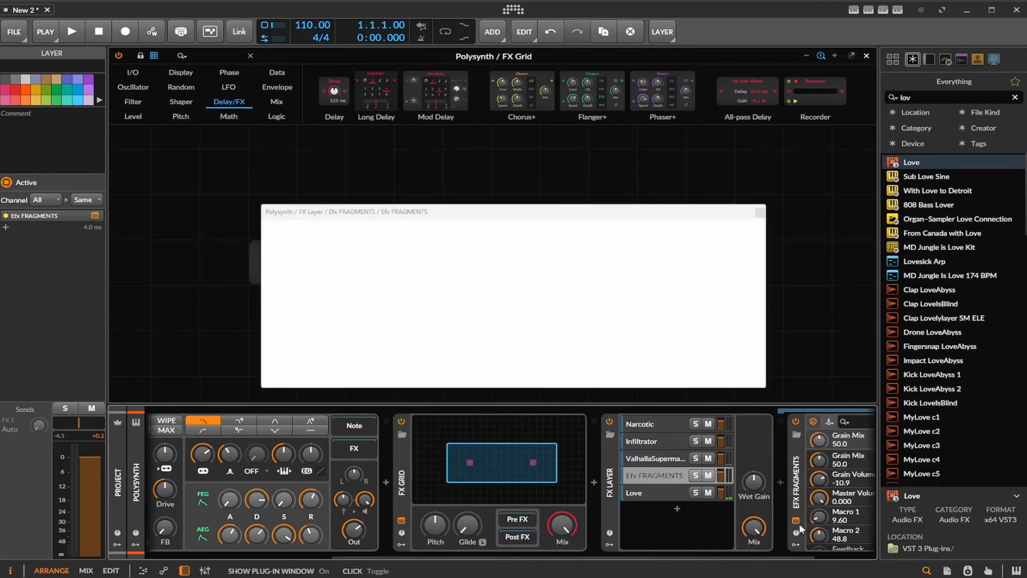
pyautogui.click(761, 212)
pyautogui.click(643, 493)
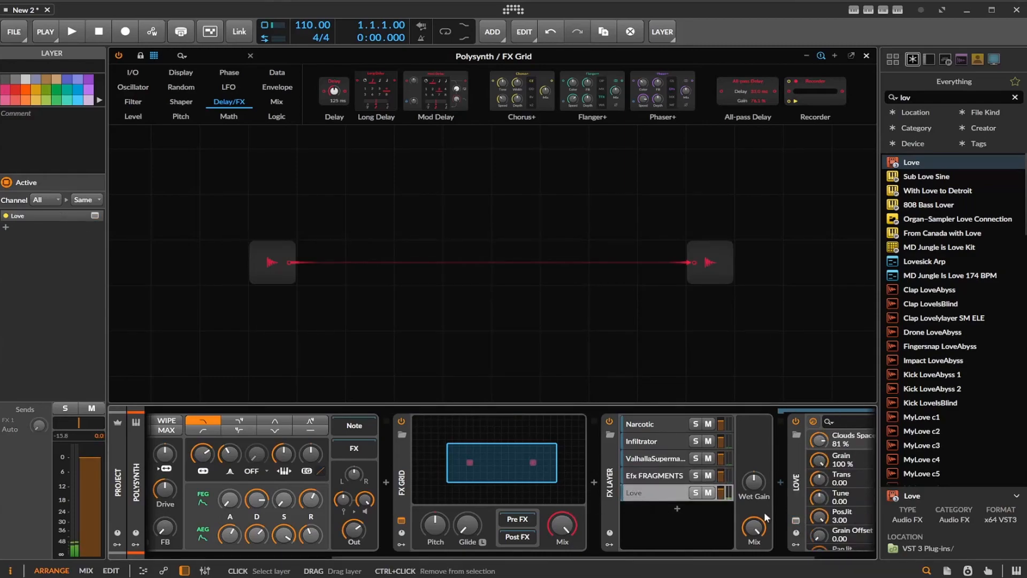
pyautogui.click(797, 521)
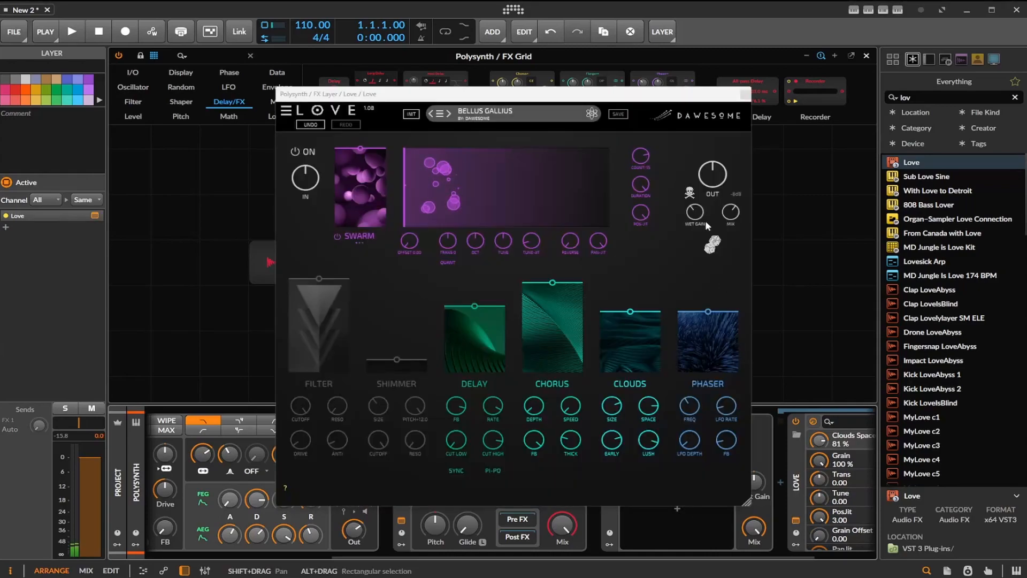
pyautogui.click(746, 95)
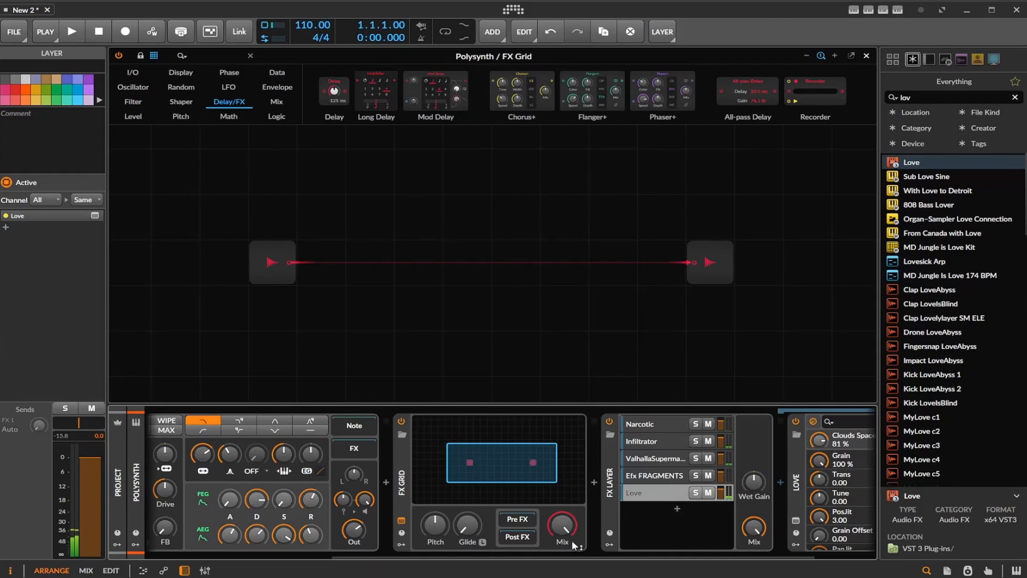
pyautogui.moveTo(569, 554); pyautogui.dragTo(705, 549)
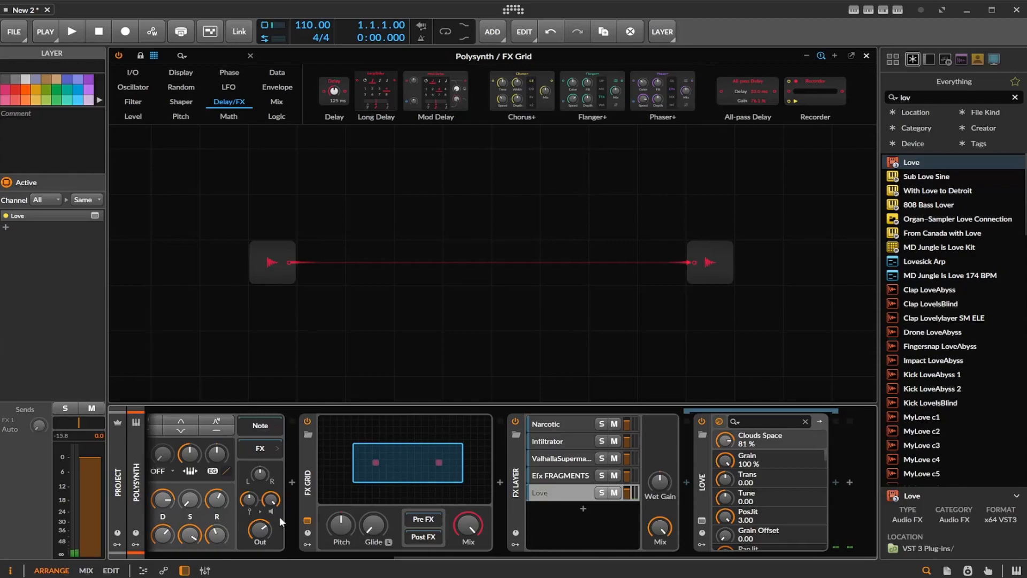
pyautogui.click(287, 562)
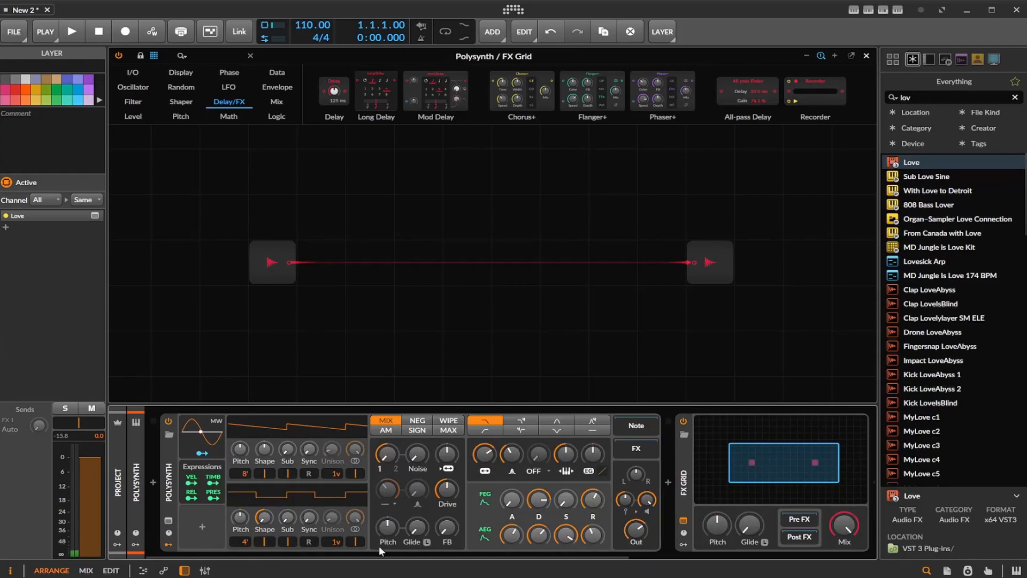
pyautogui.click(538, 563)
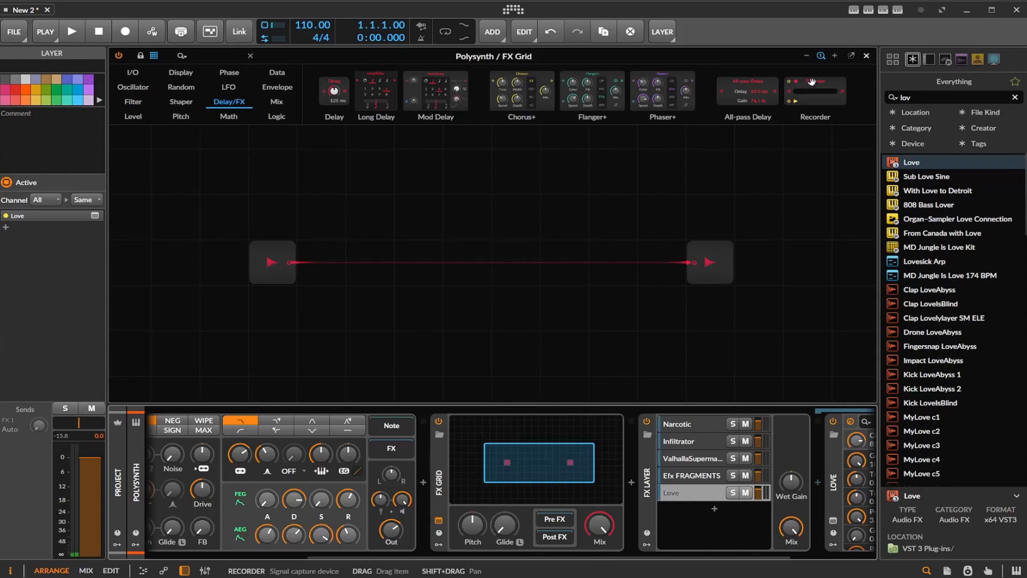
# Add a Recorder module above the signal cable in the FX Grid and an Array module below it
pyautogui.moveTo(811, 81); pyautogui.dragTo(425, 202)
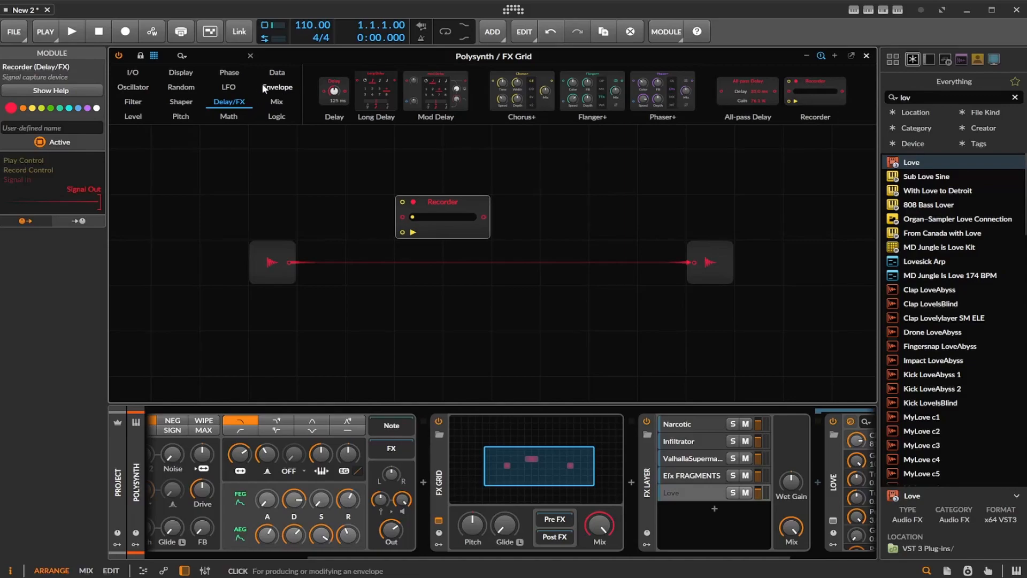
pyautogui.click(277, 73)
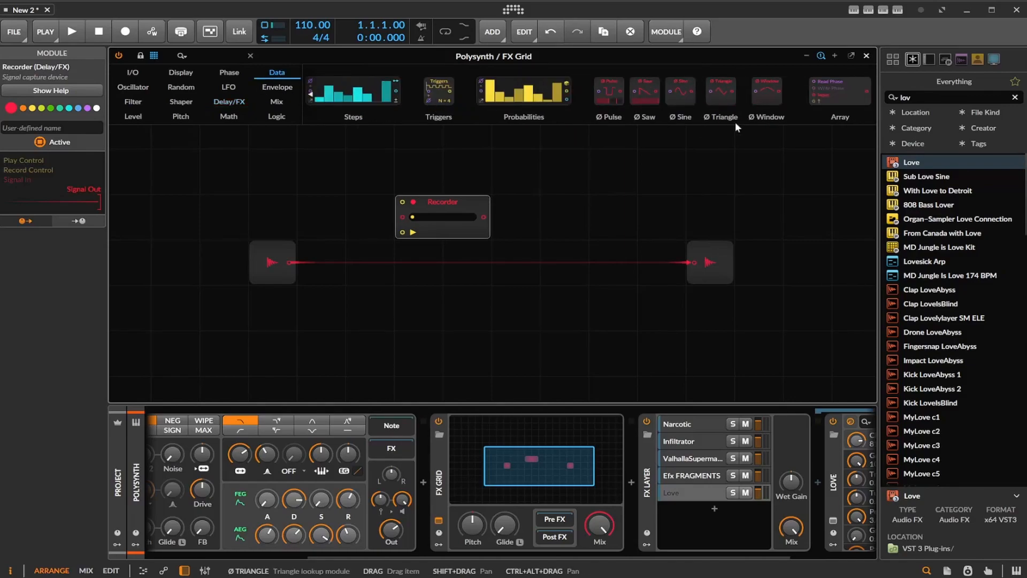
pyautogui.moveTo(840, 92); pyautogui.dragTo(451, 336)
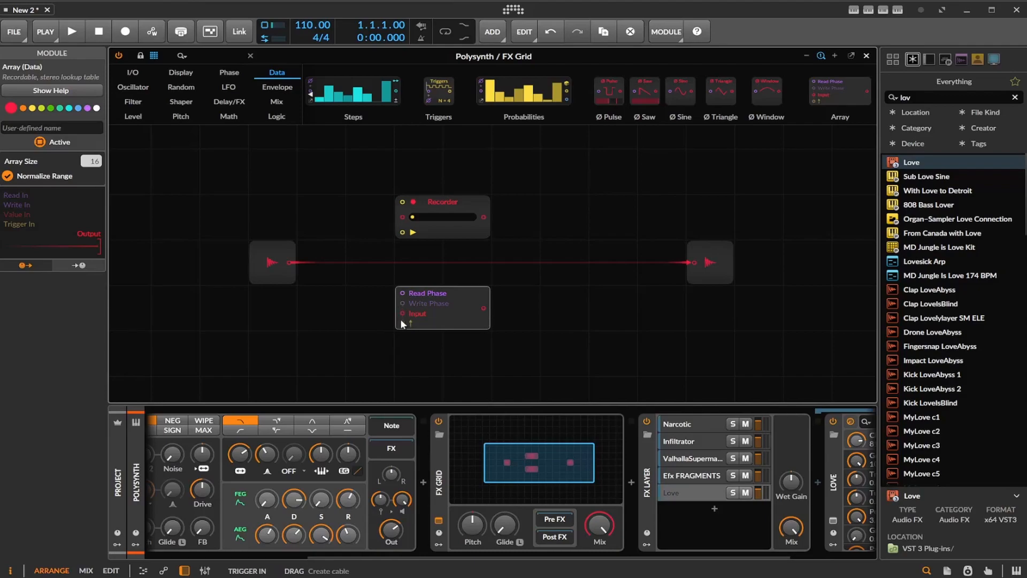
# Examine the port and parameter help for the Array module and for the Recorder module, closing each help page
pyautogui.click(44, 91)
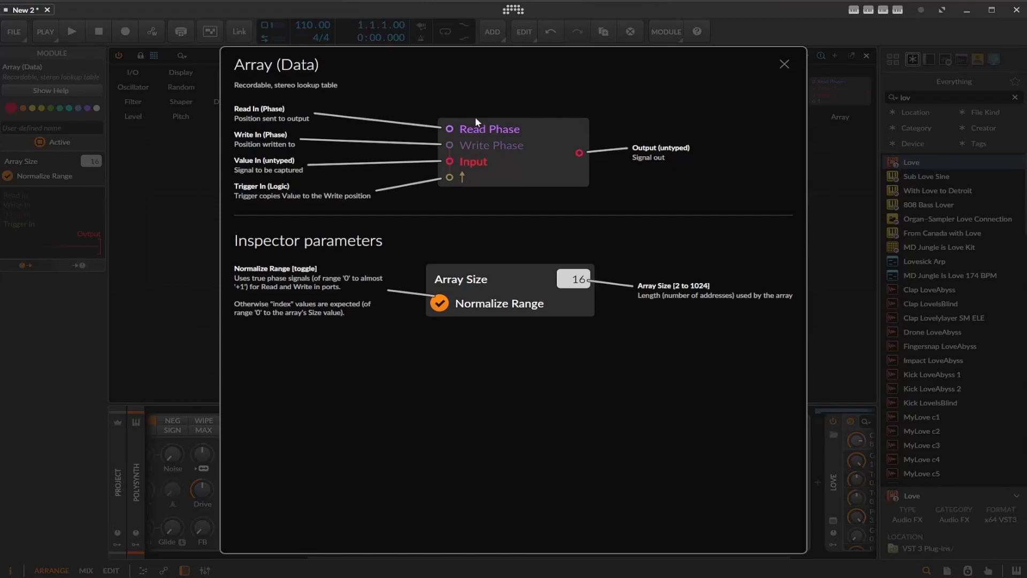
pyautogui.click(784, 64)
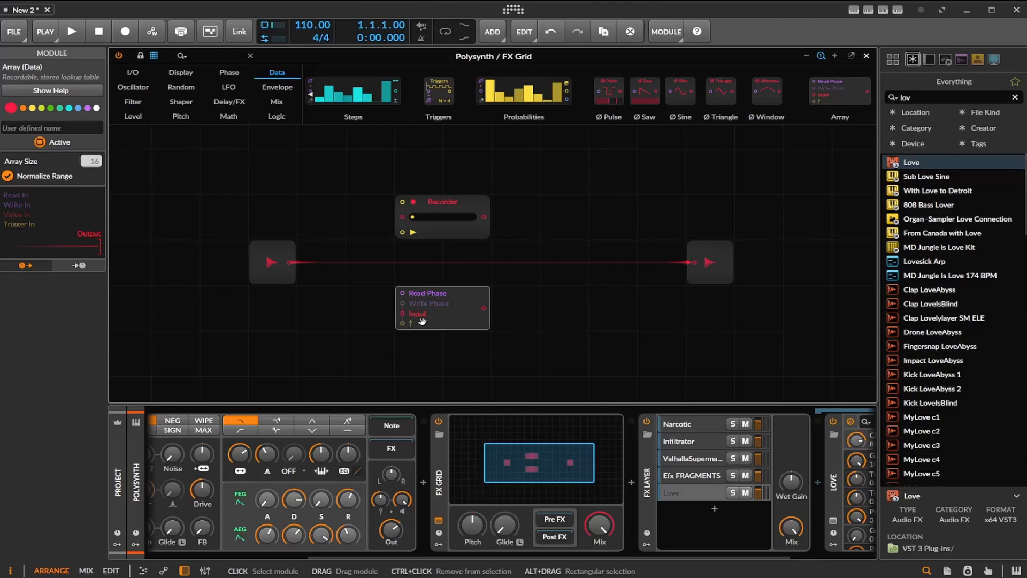
pyautogui.click(442, 230)
pyautogui.click(53, 92)
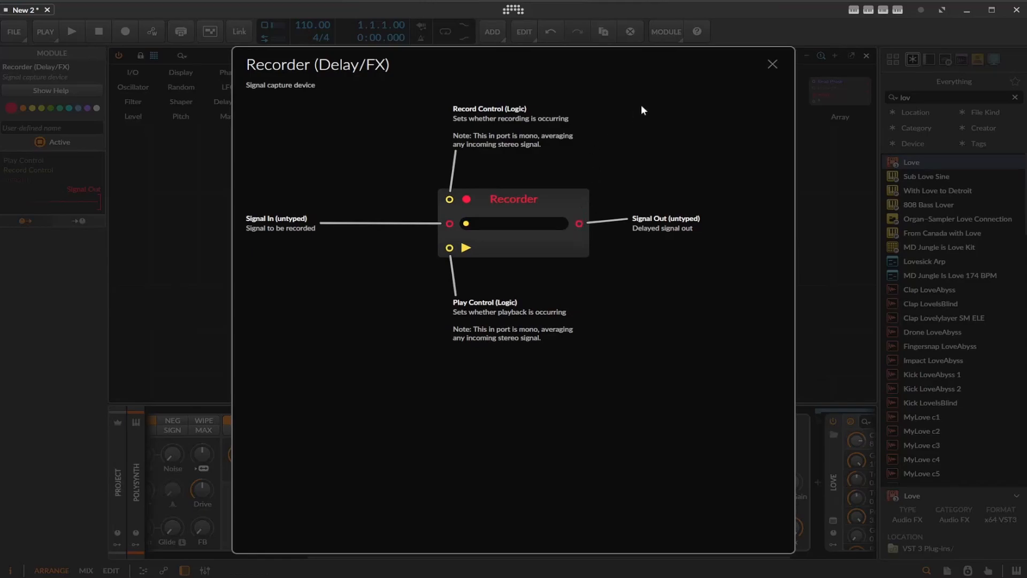
pyautogui.click(776, 65)
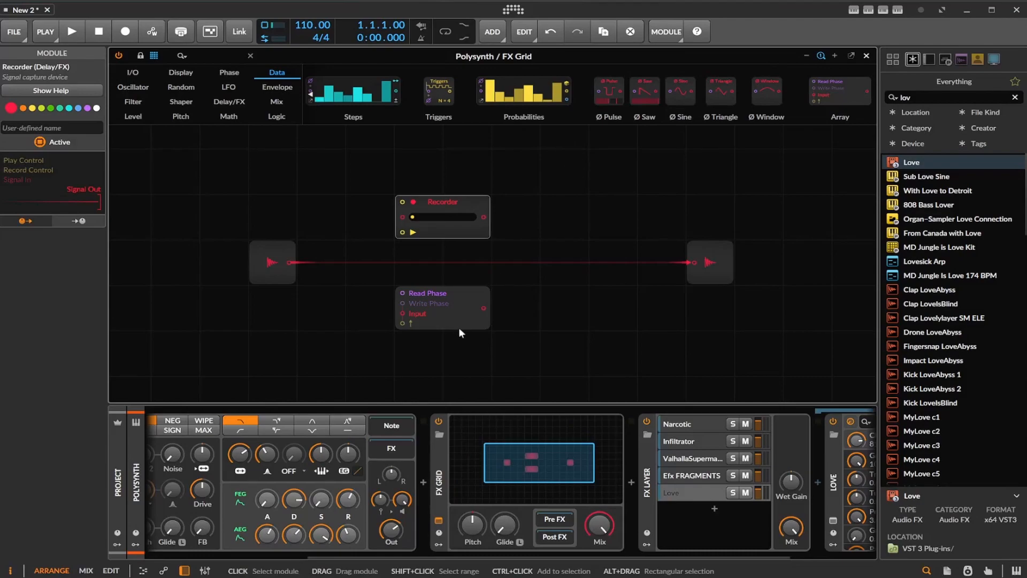
# Delete the Array module and insert the Recorder into the signal path between the grid's audio input and output
pyautogui.click(460, 299)
pyautogui.press('Delete')
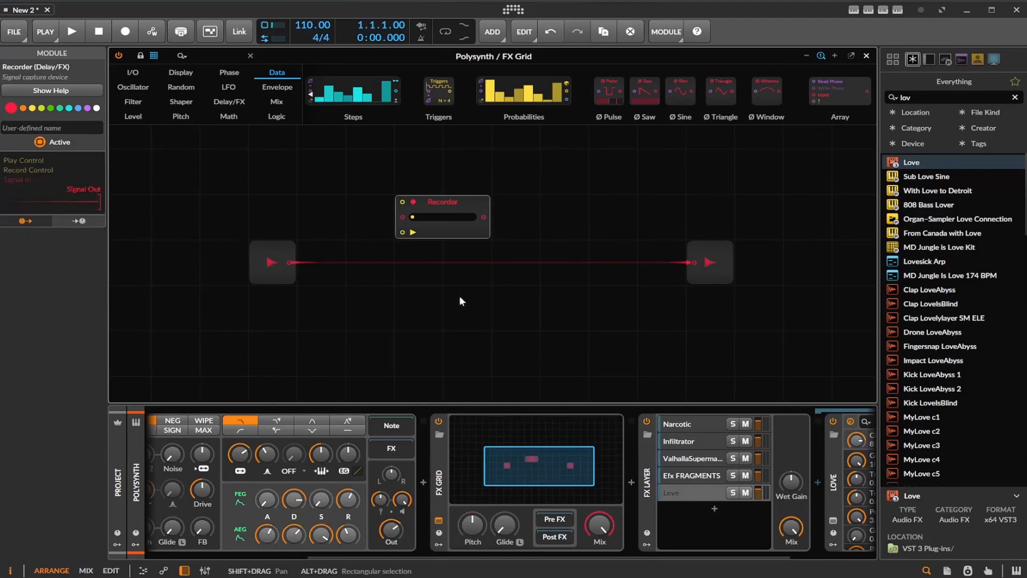
pyautogui.moveTo(438, 231); pyautogui.dragTo(438, 322)
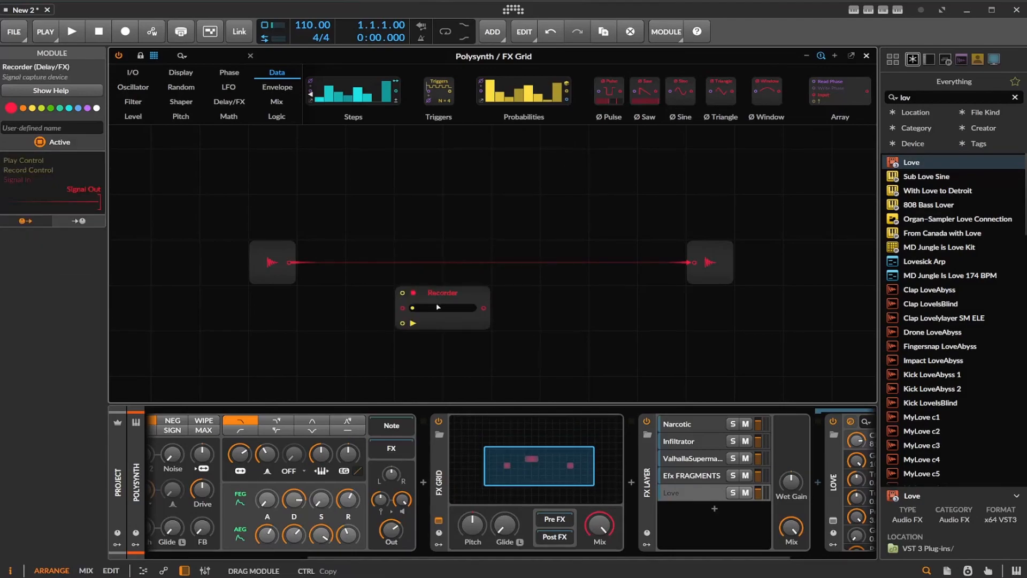
pyautogui.click(695, 262)
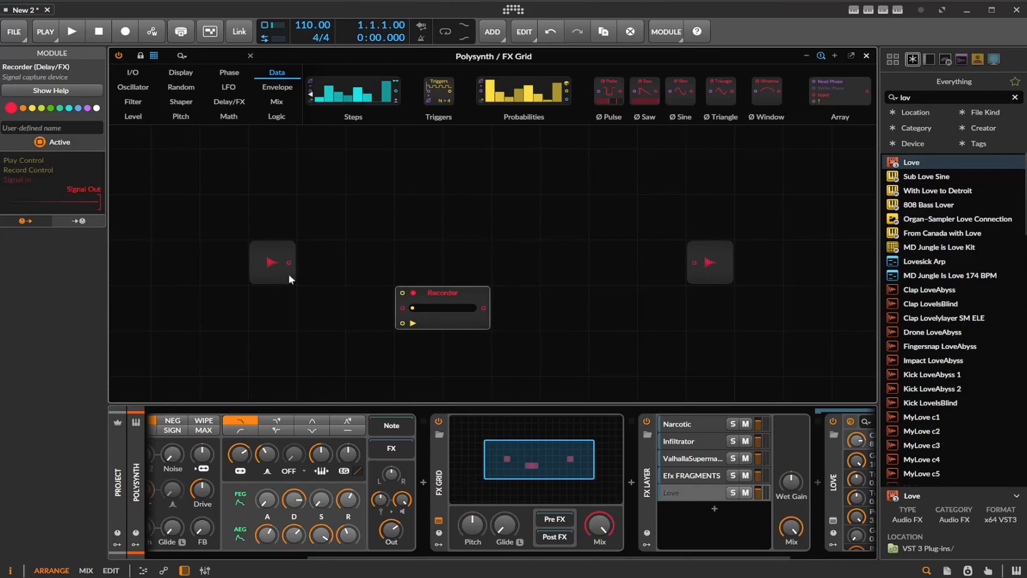
pyautogui.moveTo(288, 263); pyautogui.dragTo(693, 261)
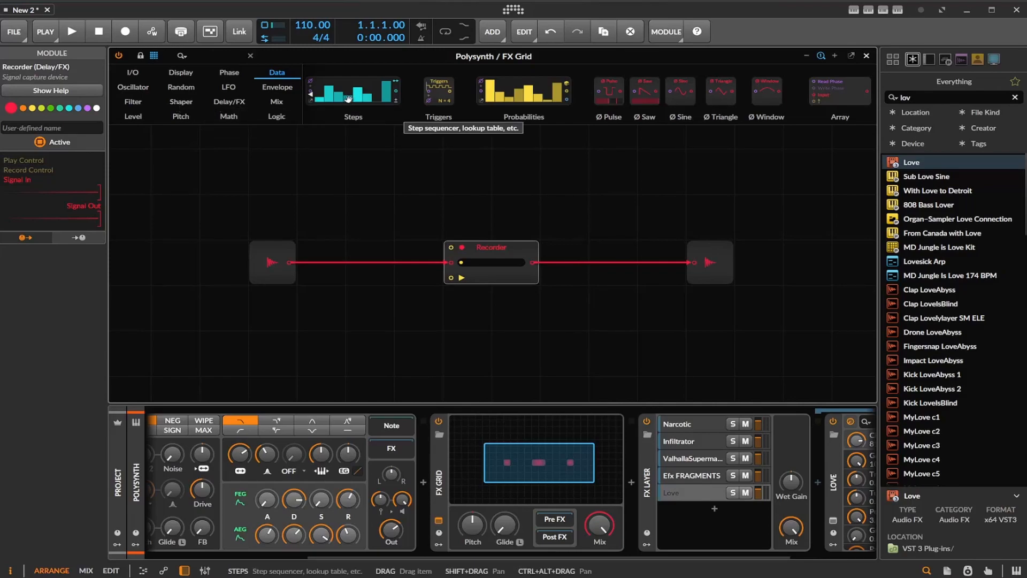
# Feed the Recorder's record and play controls from two Triggers modules, with N set to 2 for record and 4 for play
pyautogui.scroll(3, 356, 101)
pyautogui.scroll(-2, 357, 101)
pyautogui.moveTo(627, 93); pyautogui.dragTo(451, 247)
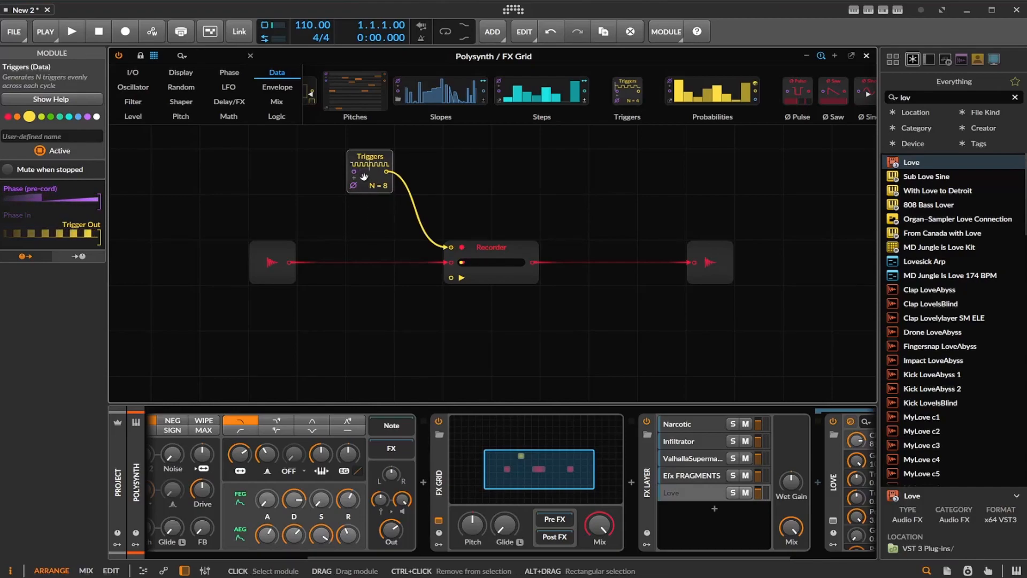
pyautogui.moveTo(363, 178); pyautogui.dragTo(451, 278)
pyautogui.moveTo(387, 323); pyautogui.dragTo(387, 340)
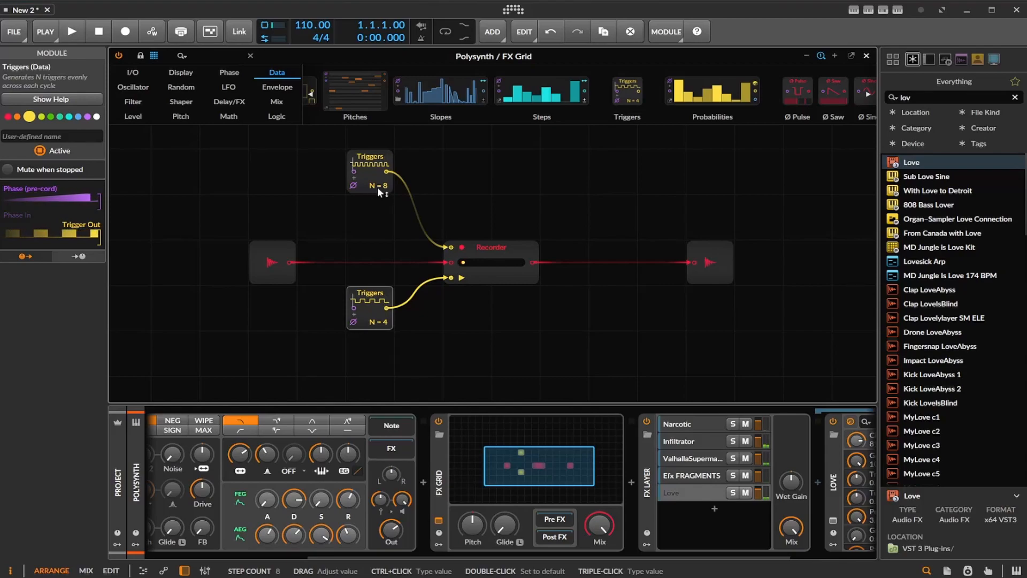
pyautogui.moveTo(379, 186)
pyautogui.mouseDown()
pyautogui.moveTo(388, 201)
pyautogui.moveTo(392, 185)
pyautogui.mouseUp()
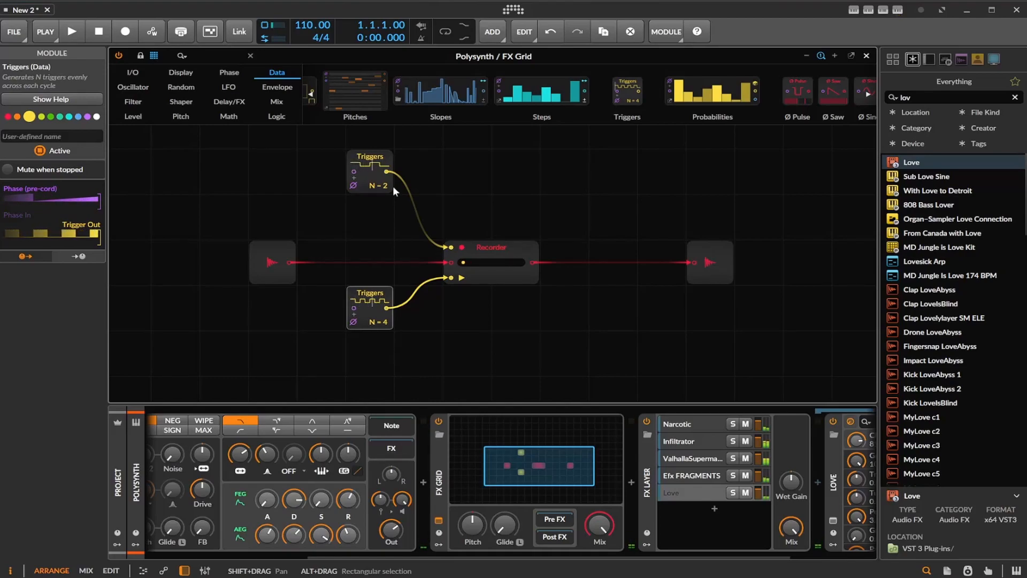
# Move the FX Grid device behind the FX Layer and set the play Triggers module's N to 8
pyautogui.click(438, 471)
pyautogui.moveTo(805, 482); pyautogui.dragTo(844, 483)
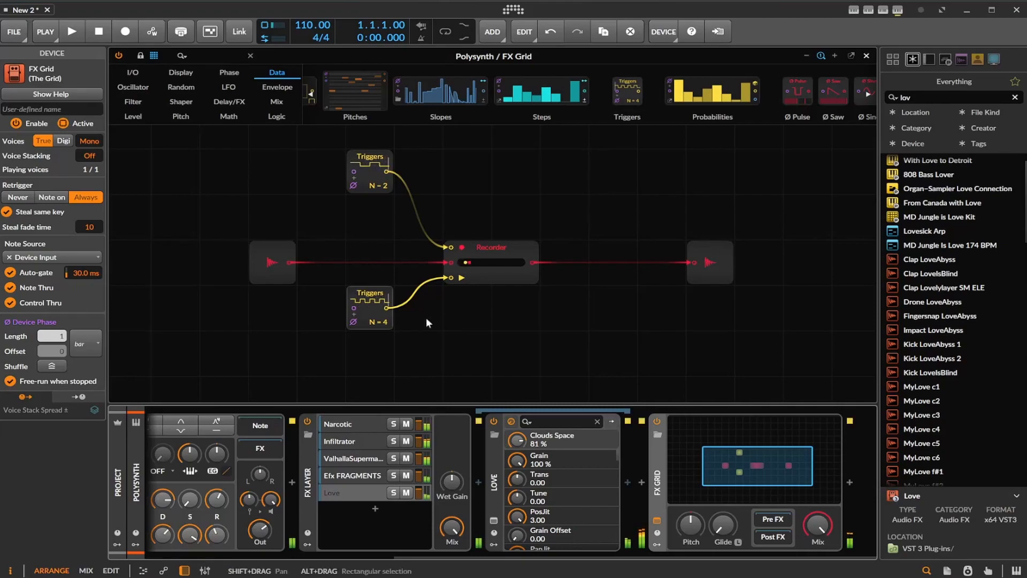
pyautogui.moveTo(381, 322); pyautogui.dragTo(380, 331)
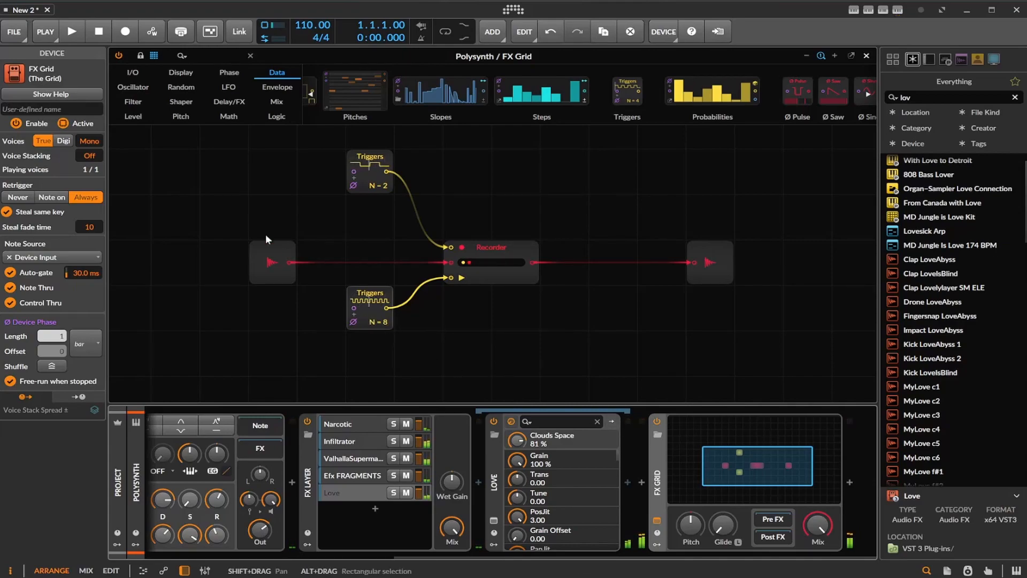
# Add an S/H LFO module to the grid and modulate the play Triggers module's Steps by 5.120
pyautogui.click(182, 88)
pyautogui.moveTo(403, 92); pyautogui.dragTo(176, 193)
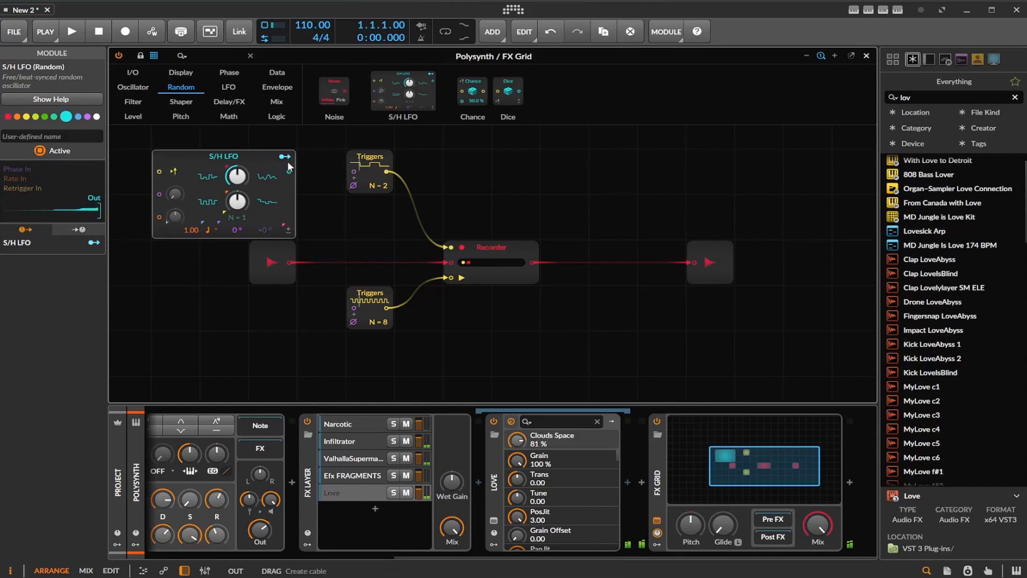
pyautogui.moveTo(386, 322); pyautogui.dragTo(389, 321)
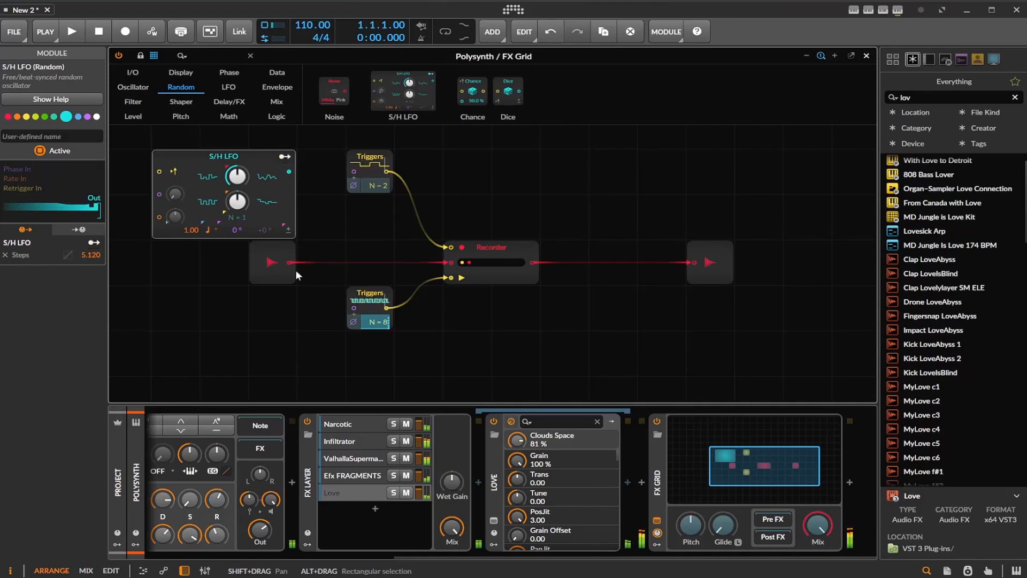
# Lower the S/H LFO's upper knob and set its rate timebase to Quarter note
pyautogui.moveTo(233, 176); pyautogui.dragTo(233, 195)
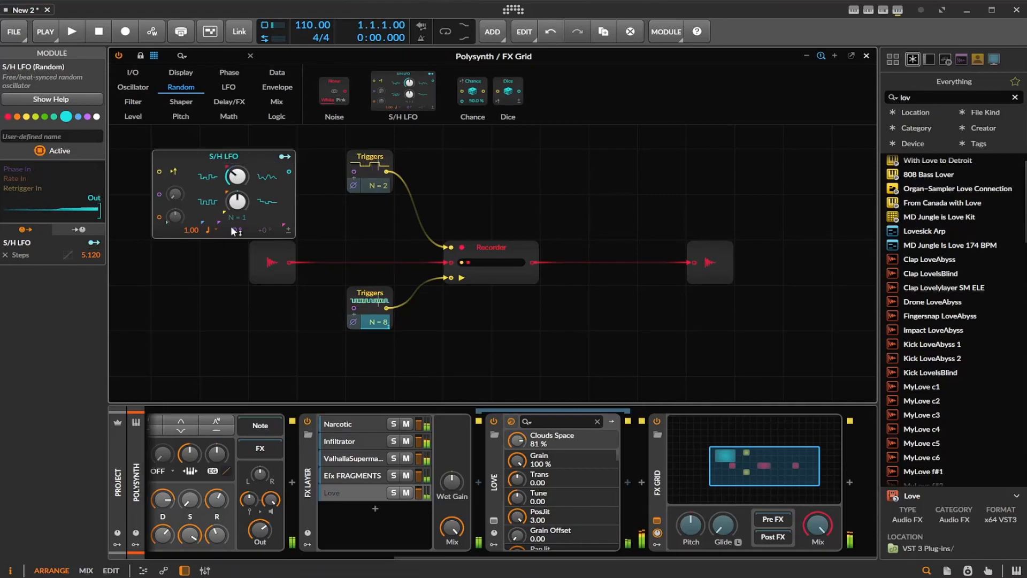
pyautogui.click(208, 231)
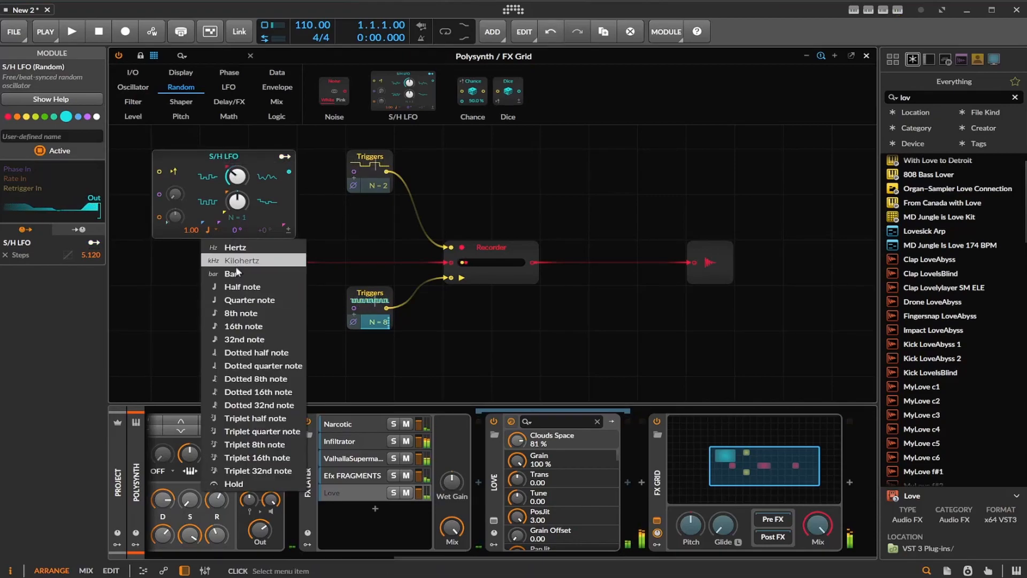
pyautogui.click(247, 297)
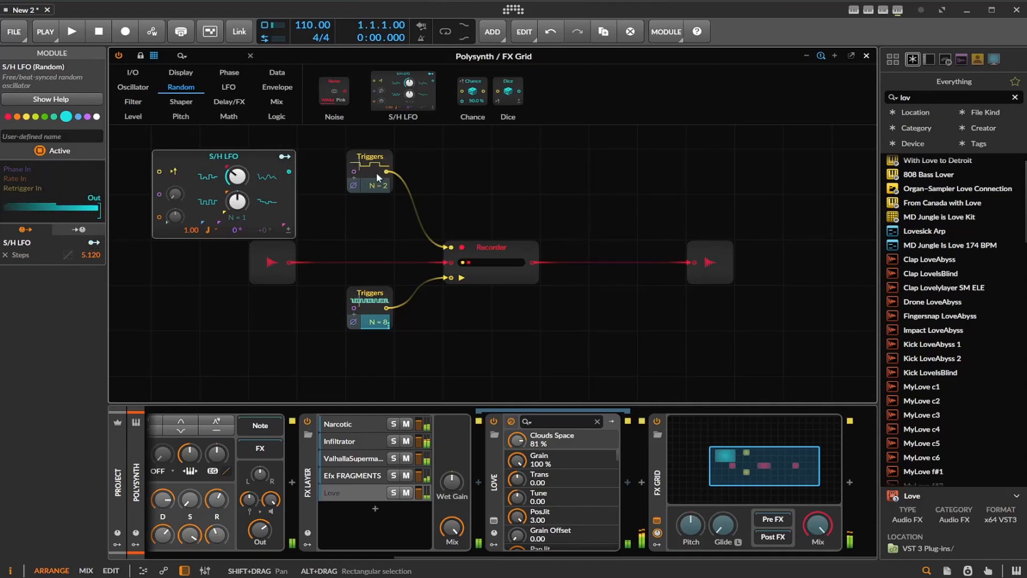
# Modulate the record Triggers module's Steps by 6.480 from the S/H LFO and move the FX Grid device ahead of the FX Layer
pyautogui.moveTo(383, 184); pyautogui.dragTo(384, 161)
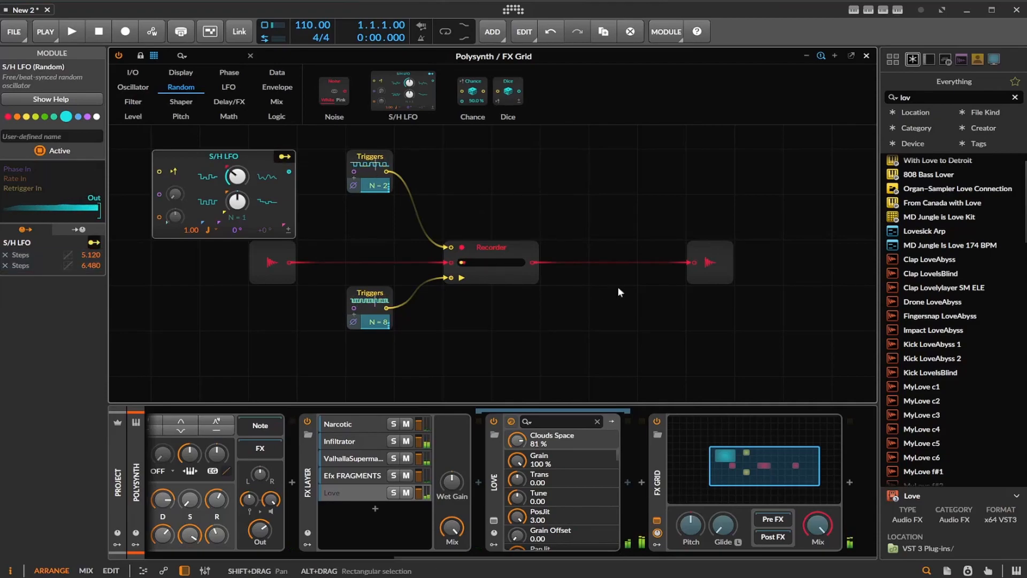
pyautogui.moveTo(663, 463); pyautogui.dragTo(306, 480)
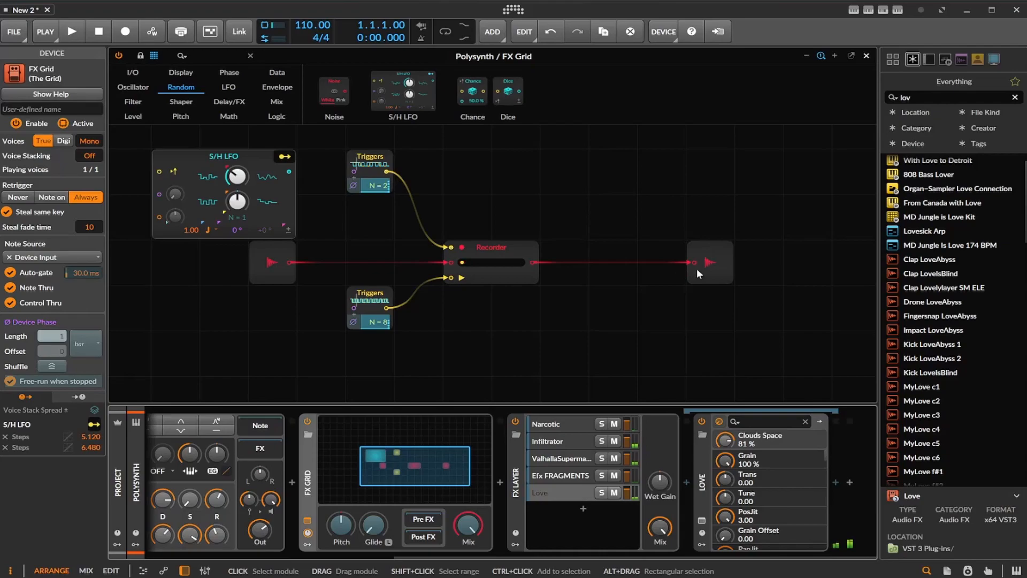
# Delete the Audio Out module from the grid, leaving the Recorder's output unconnected
pyautogui.click(728, 273)
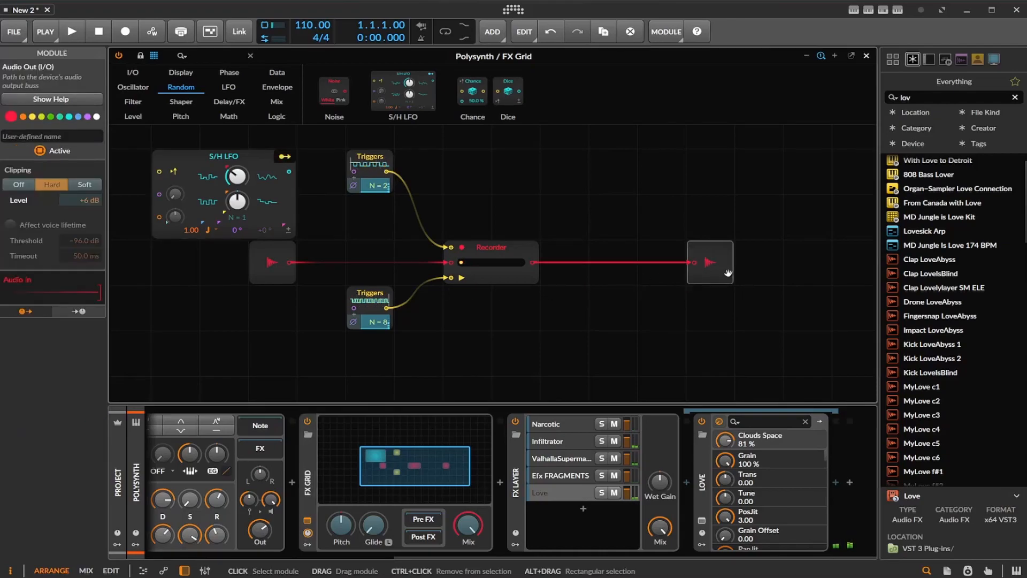
pyautogui.press('Delete')
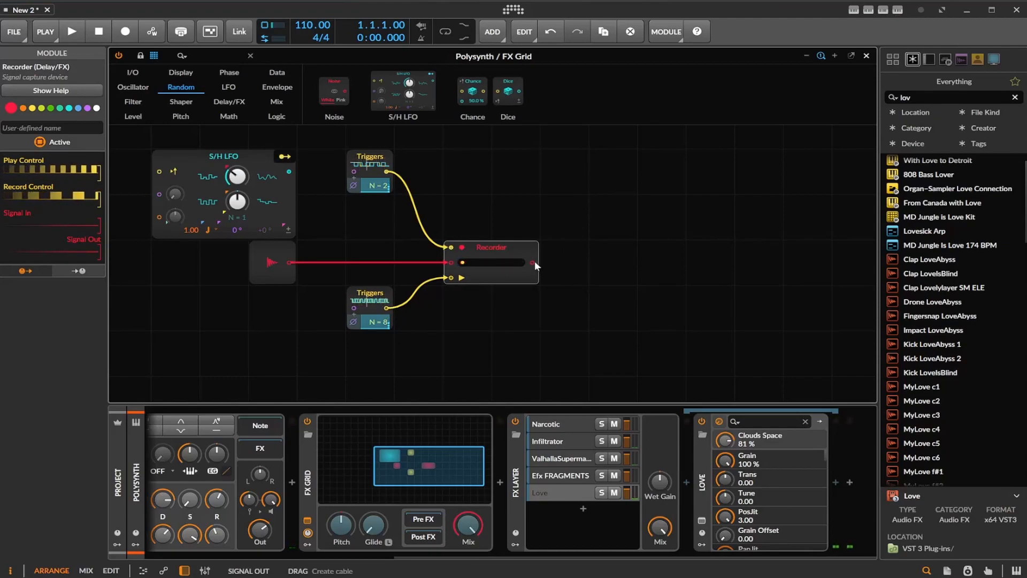
pyautogui.moveTo(534, 263); pyautogui.dragTo(653, 188)
# Add five Modulator Out modules stacked in one column beside the Recorder
pyautogui.click(132, 72)
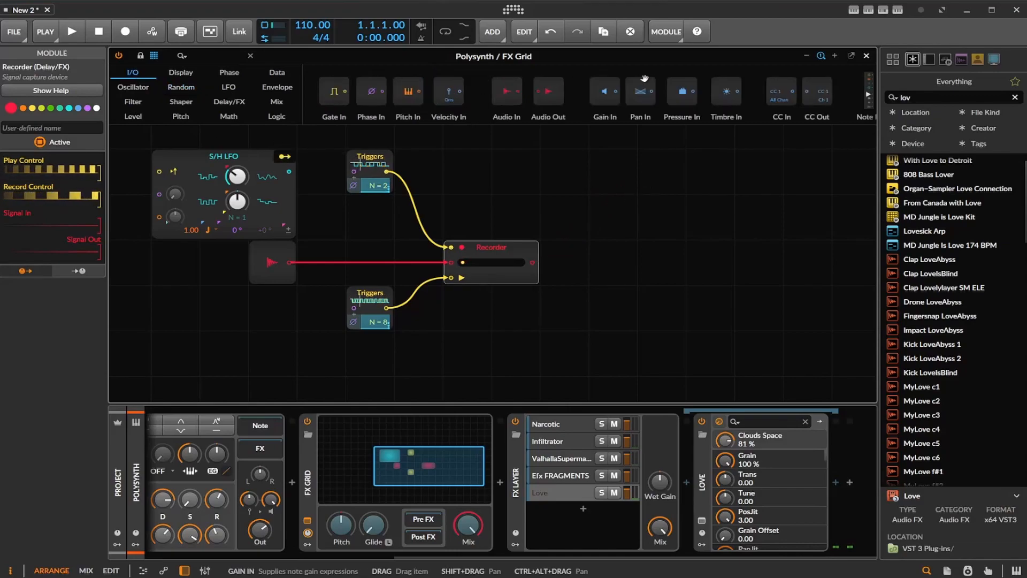
pyautogui.hscroll(5, 749, 96)
pyautogui.moveTo(844, 92); pyautogui.dragTo(601, 235)
pyautogui.moveTo(844, 94); pyautogui.dragTo(628, 249)
pyautogui.moveTo(848, 94); pyautogui.dragTo(629, 295)
pyautogui.moveTo(822, 114); pyautogui.dragTo(628, 340)
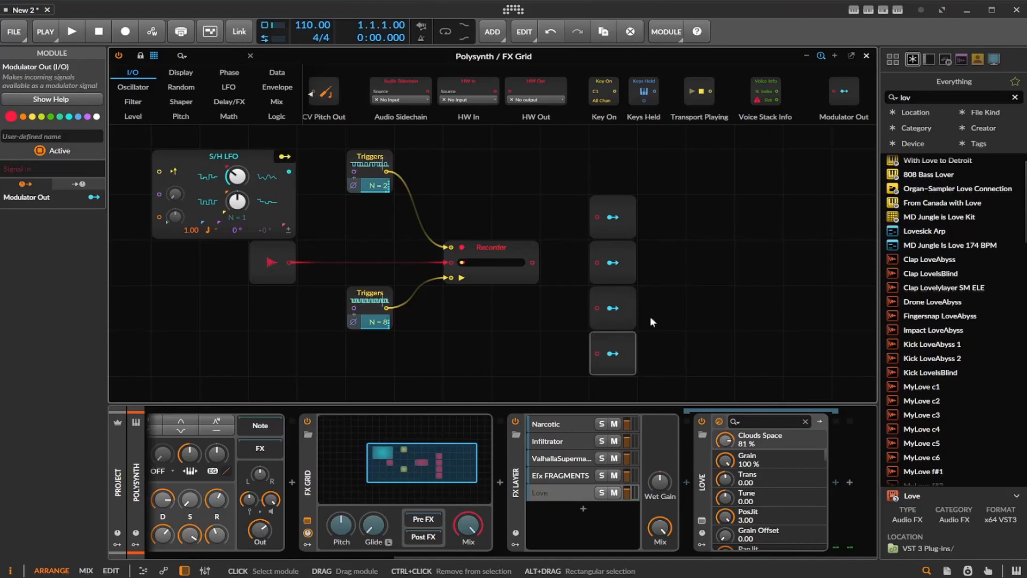
pyautogui.moveTo(828, 116); pyautogui.dragTo(628, 172)
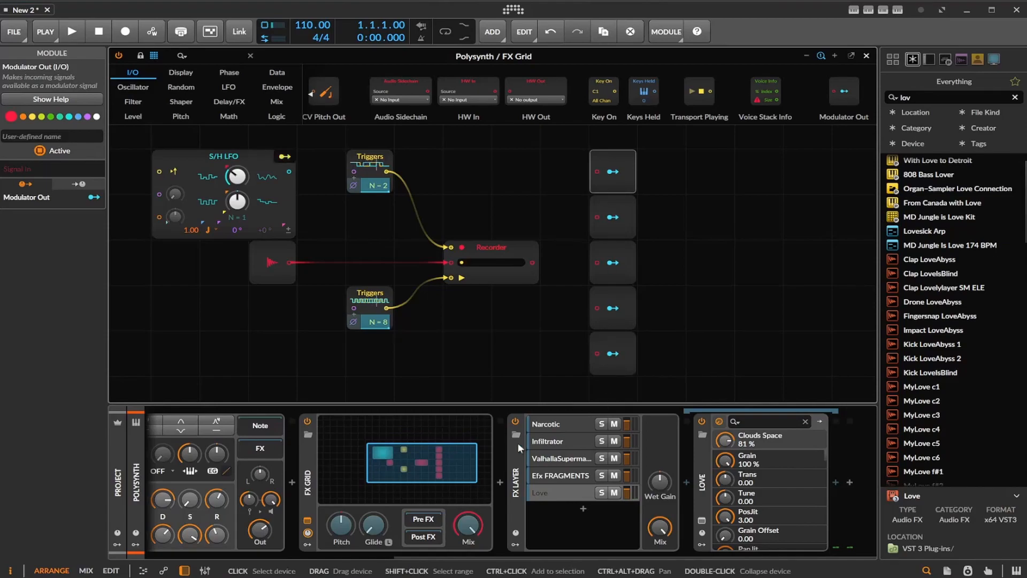
# Search the browser for dc, insert a DC Offset ahead of Narcotic and try to map the first Modulator Out to its DC
pyautogui.click(557, 425)
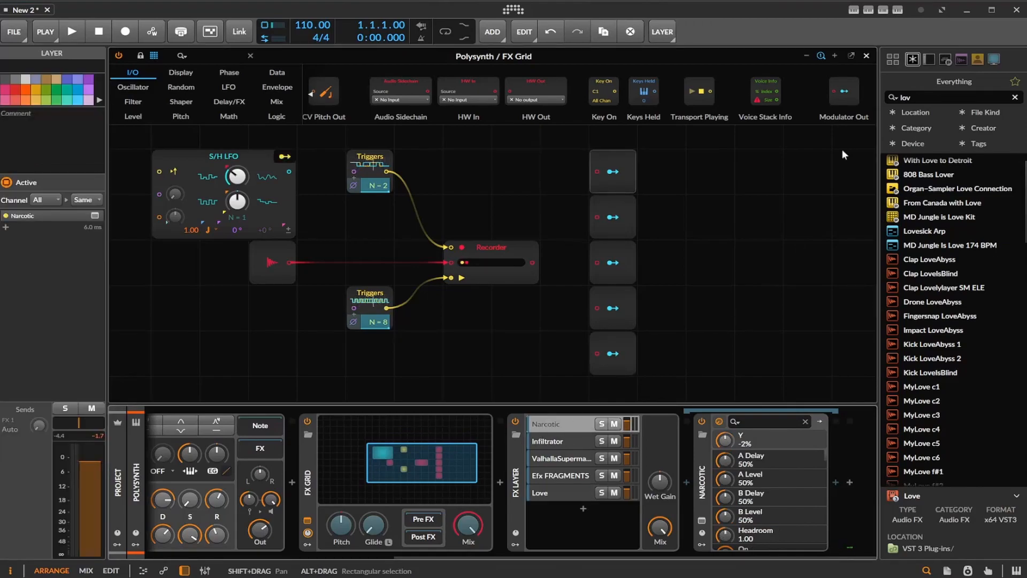
pyautogui.moveTo(916, 98); pyautogui.dragTo(892, 96)
pyautogui.write('dc')
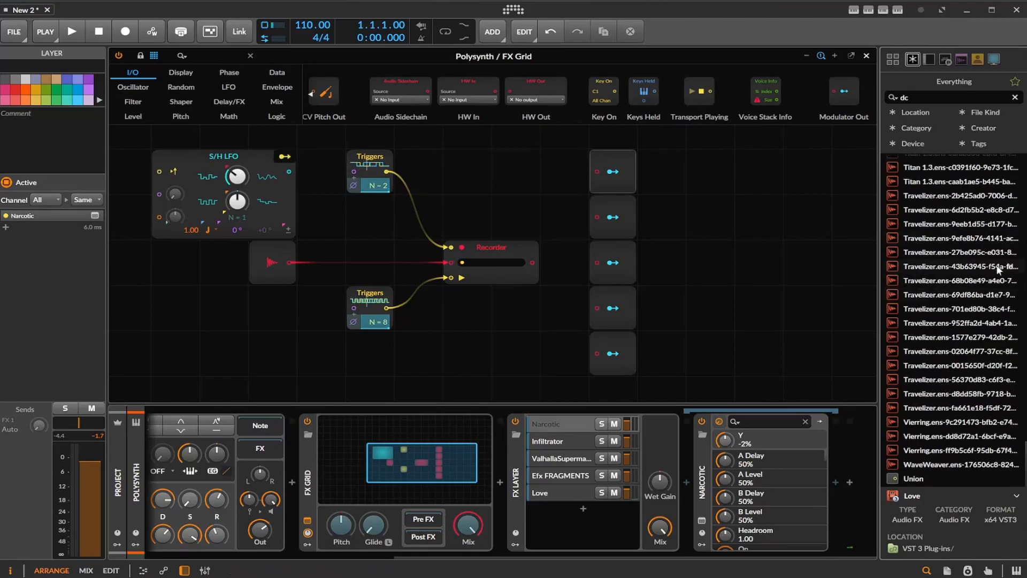
pyautogui.moveTo(1024, 455); pyautogui.dragTo(1024, 160)
pyautogui.moveTo(920, 162)
pyautogui.mouseDown()
pyautogui.moveTo(719, 457)
pyautogui.moveTo(687, 473)
pyautogui.mouseUp()
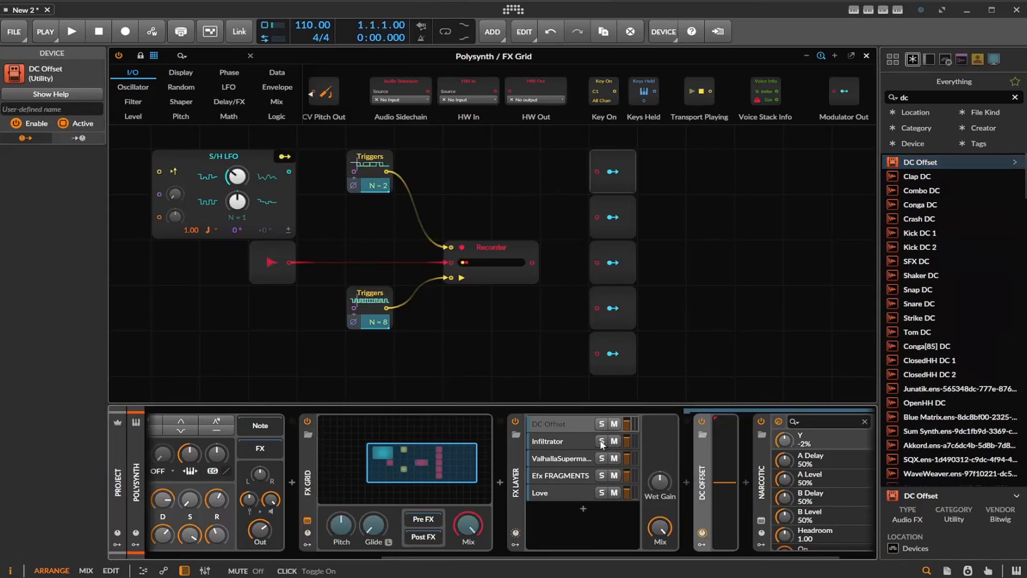
pyautogui.click(608, 176)
pyautogui.moveTo(723, 484); pyautogui.dragTo(720, 420)
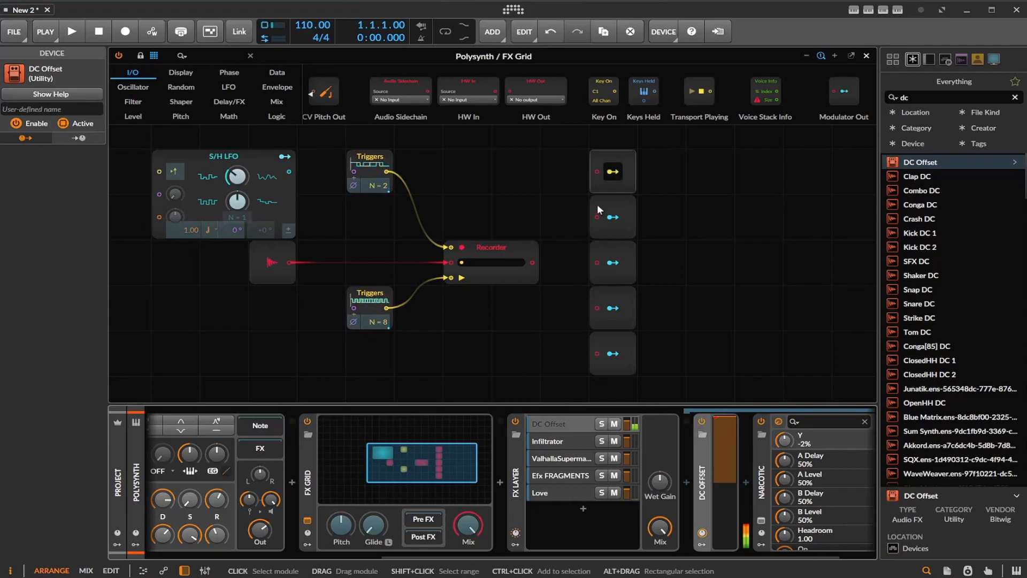
# Insert a DC Offset ahead of Infiltrator and another ahead of ValhallaSupermassive, and try to map the third Modulator Out to the latter's DC
pyautogui.click(553, 440)
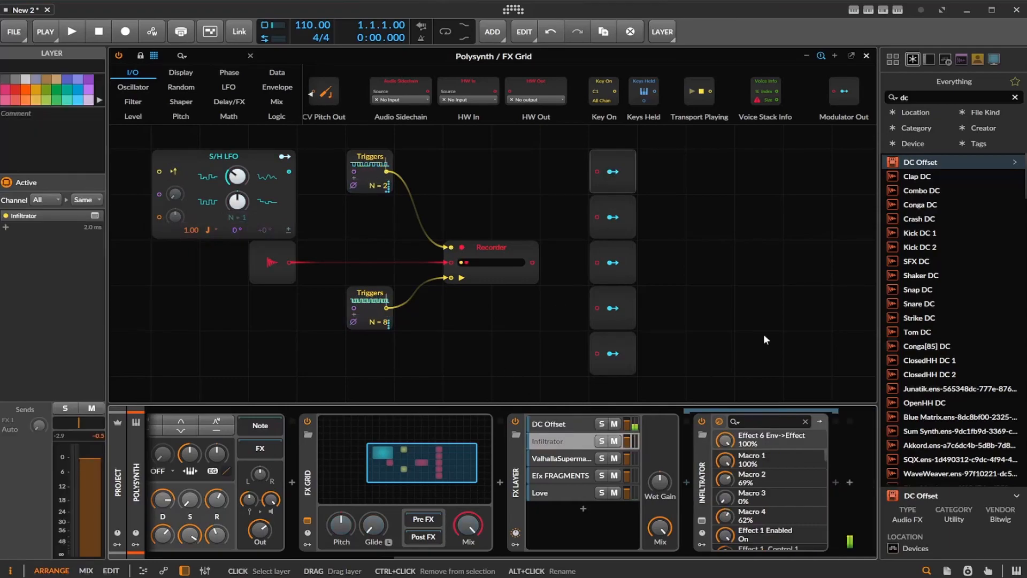
pyautogui.moveTo(918, 162); pyautogui.dragTo(725, 417)
pyautogui.click(539, 458)
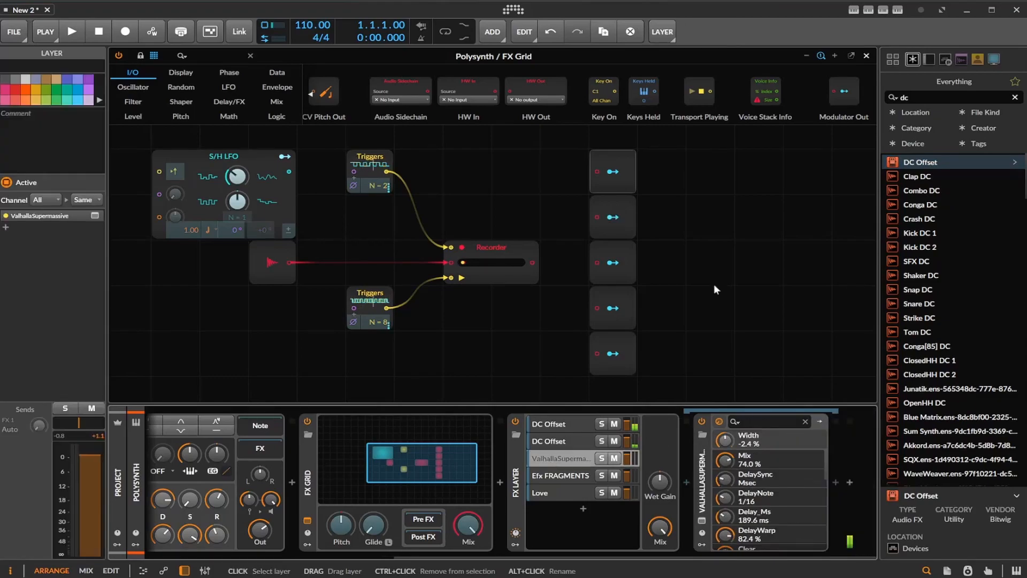
pyautogui.moveTo(942, 162); pyautogui.dragTo(780, 431)
pyautogui.moveTo(698, 483); pyautogui.dragTo(697, 483)
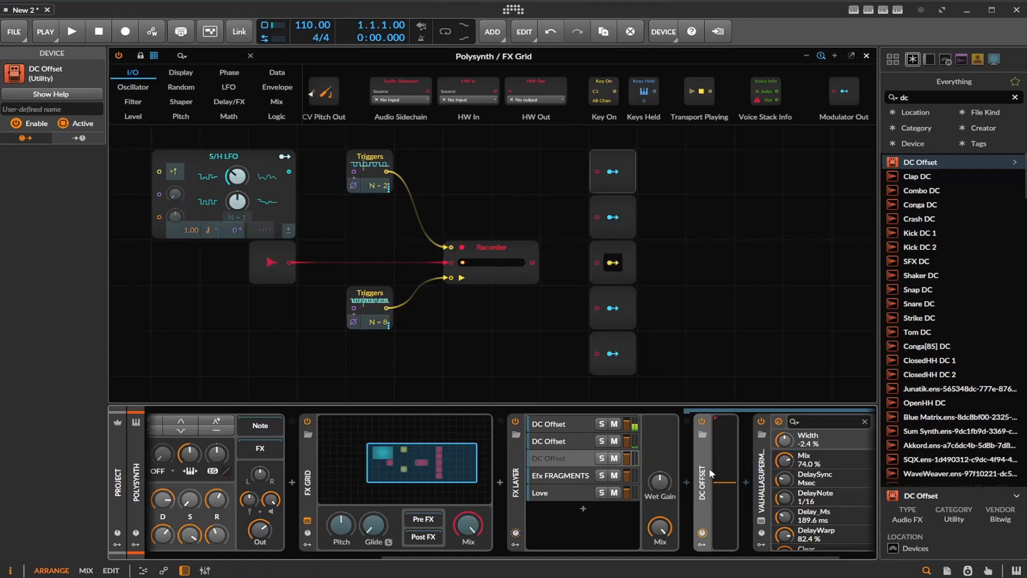
pyautogui.moveTo(725, 475); pyautogui.dragTo(724, 414)
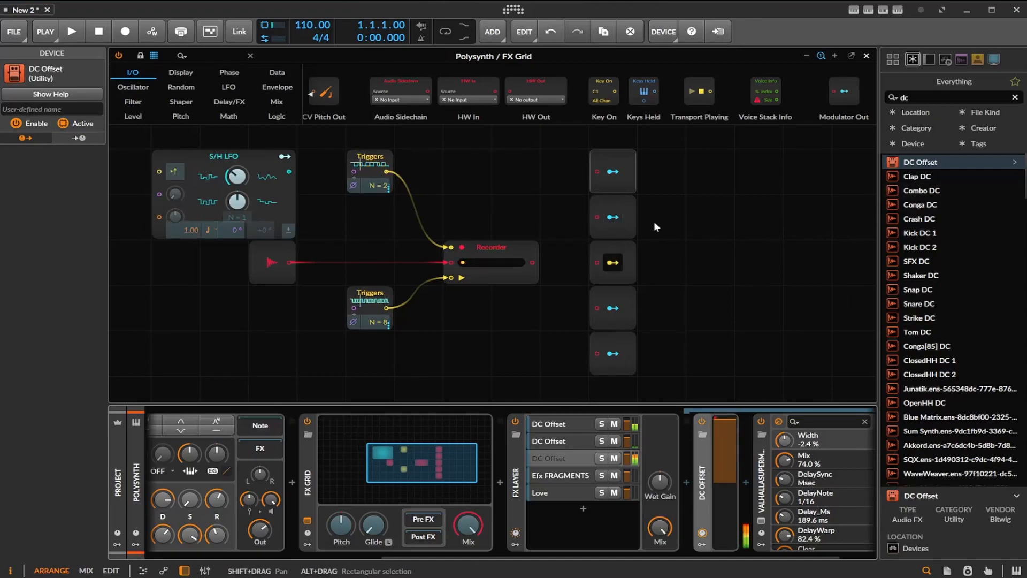
# Insert a DC Offset ahead of Efx FRAGMENTS and try to map the fourth Modulator Out to its DC
pyautogui.click(581, 471)
pyautogui.moveTo(918, 165); pyautogui.dragTo(725, 449)
pyautogui.click(611, 316)
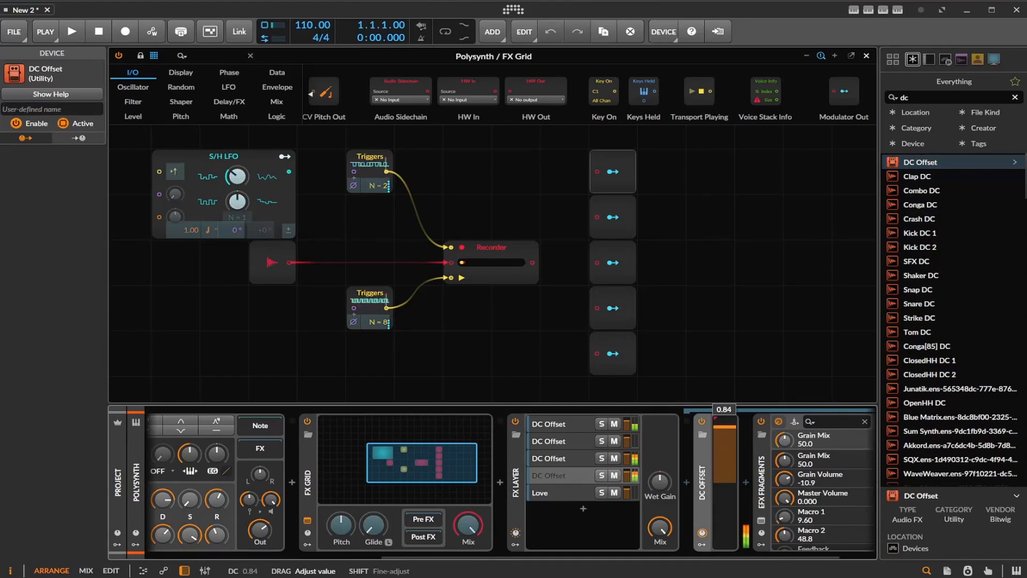
pyautogui.click(612, 316)
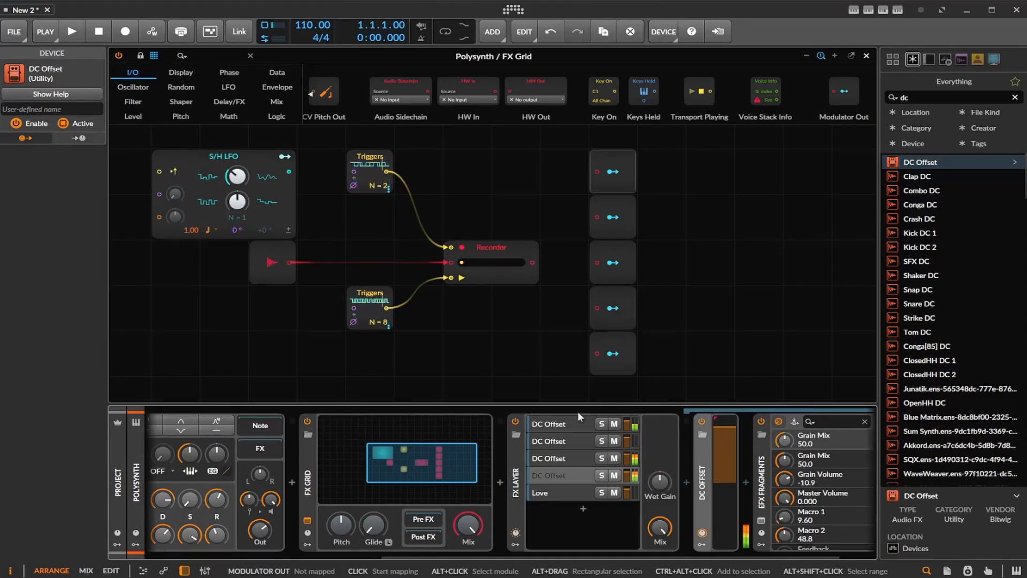
# Insert a DC Offset ahead of Love and try to map the fifth Modulator Out to its DC
pyautogui.click(551, 492)
pyautogui.moveTo(920, 162); pyautogui.dragTo(695, 464)
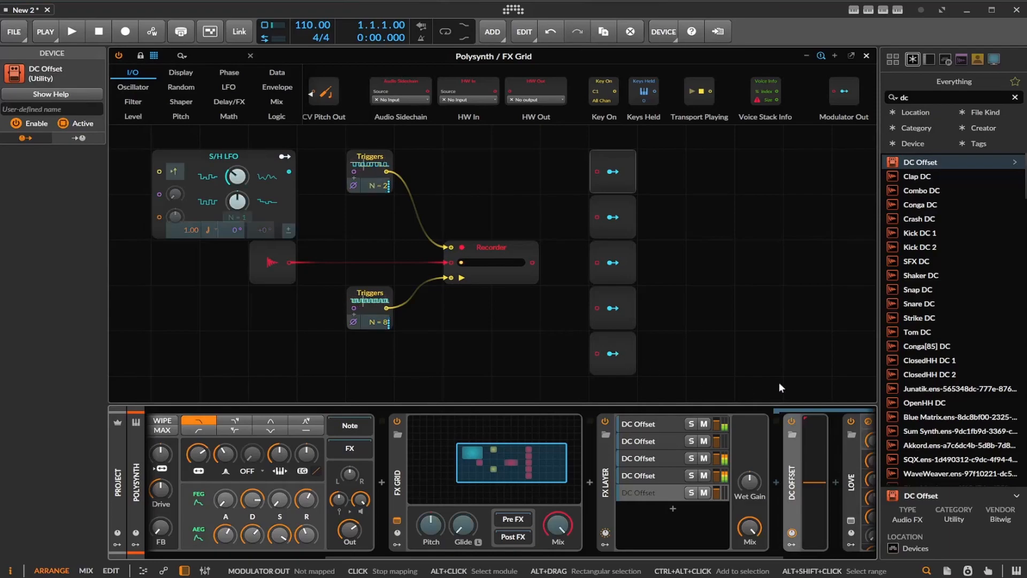
pyautogui.moveTo(810, 483); pyautogui.dragTo(810, 427)
pyautogui.click(613, 354)
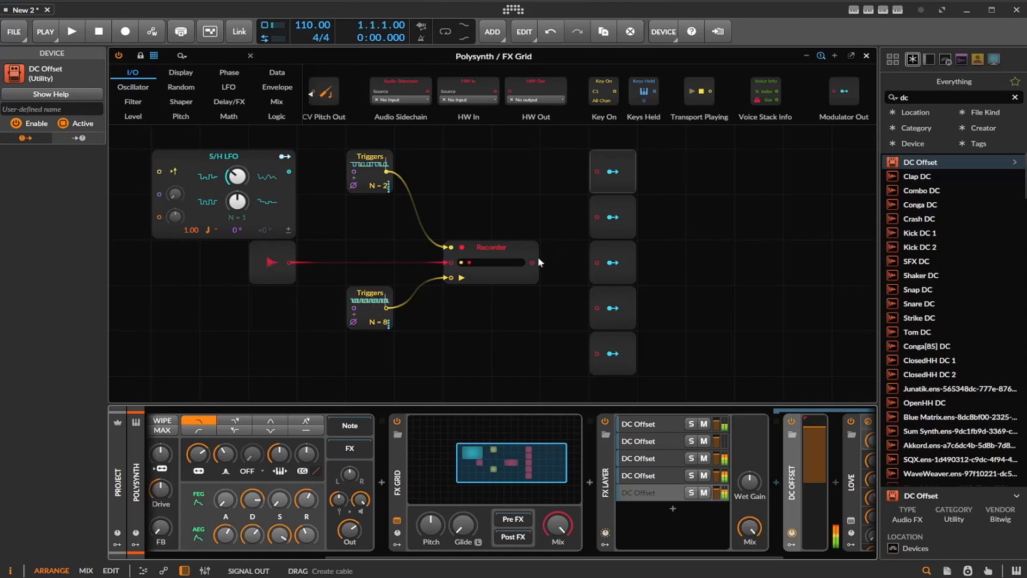
# Connect the Recorder's output to the first Modulator Out and lower the DC Offset in the Narcotic layer to near zero
pyautogui.moveTo(535, 255); pyautogui.dragTo(598, 176)
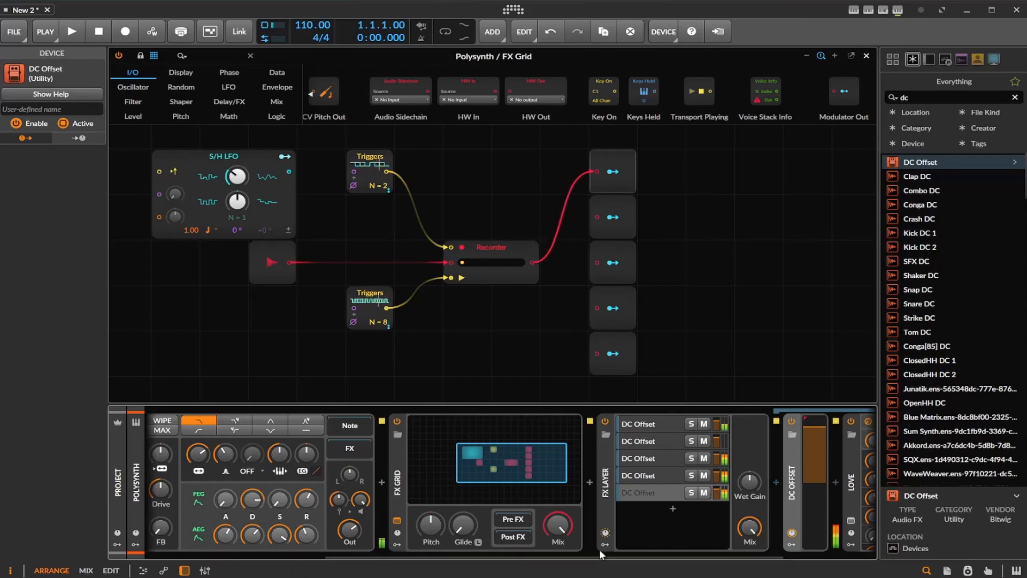
pyautogui.moveTo(588, 559); pyautogui.dragTo(677, 559)
pyautogui.click(517, 432)
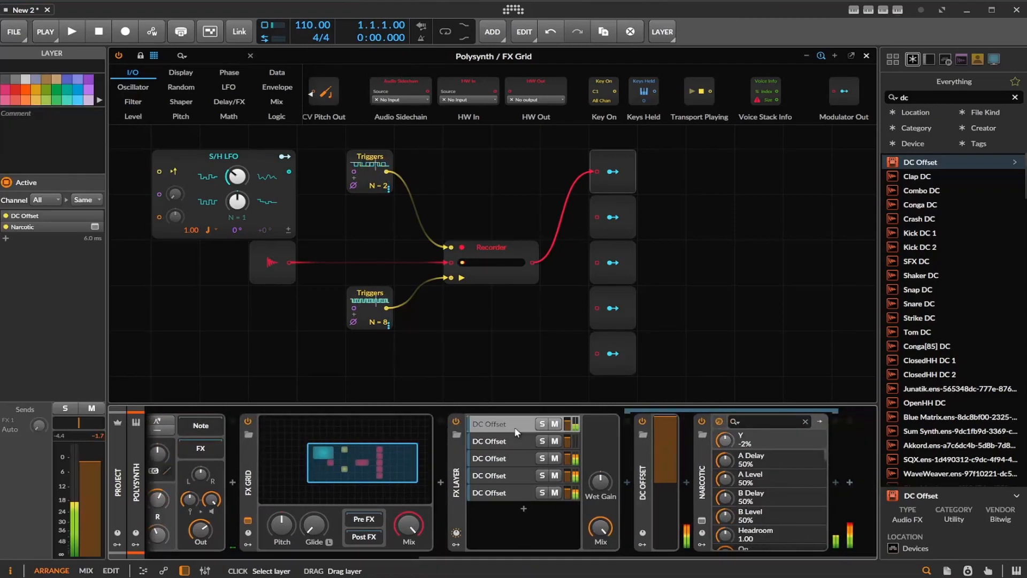
pyautogui.moveTo(665, 449); pyautogui.dragTo(669, 483)
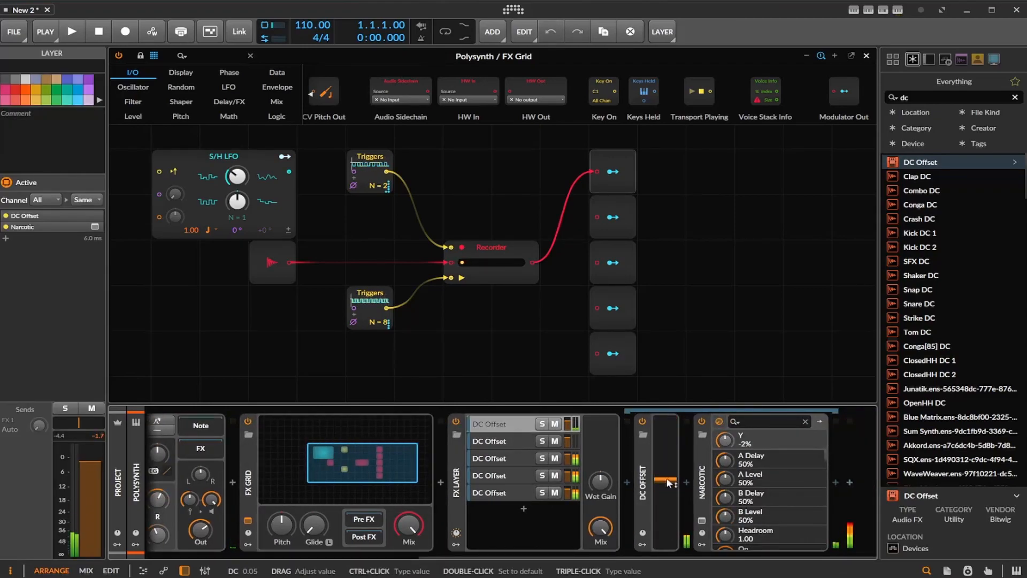
# Lower the DC Offset to near zero in the Infiltrator, ValhallaSupermassive, Efx FRAGMENTS and Love layers
pyautogui.click(518, 443)
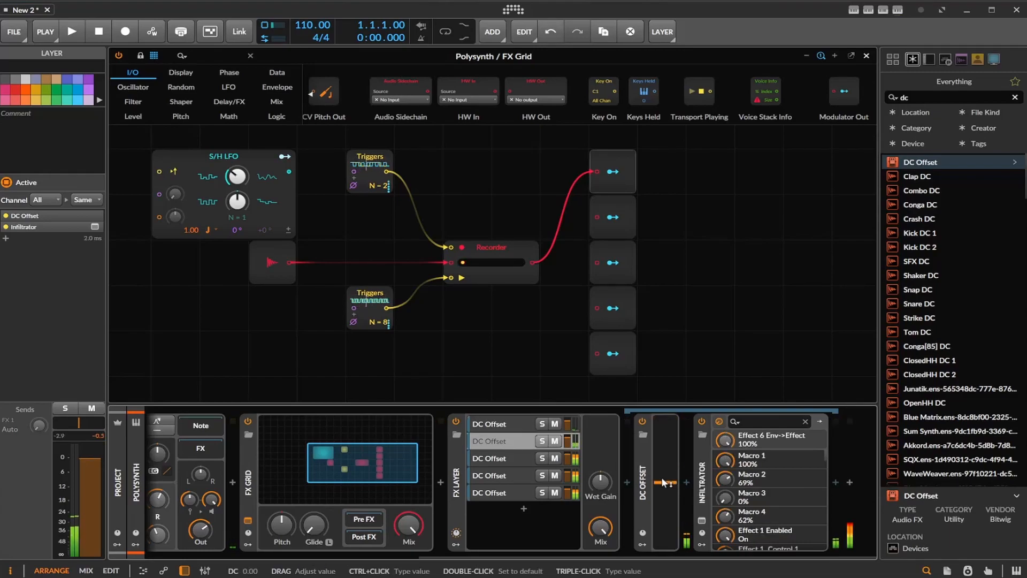
pyautogui.click(516, 460)
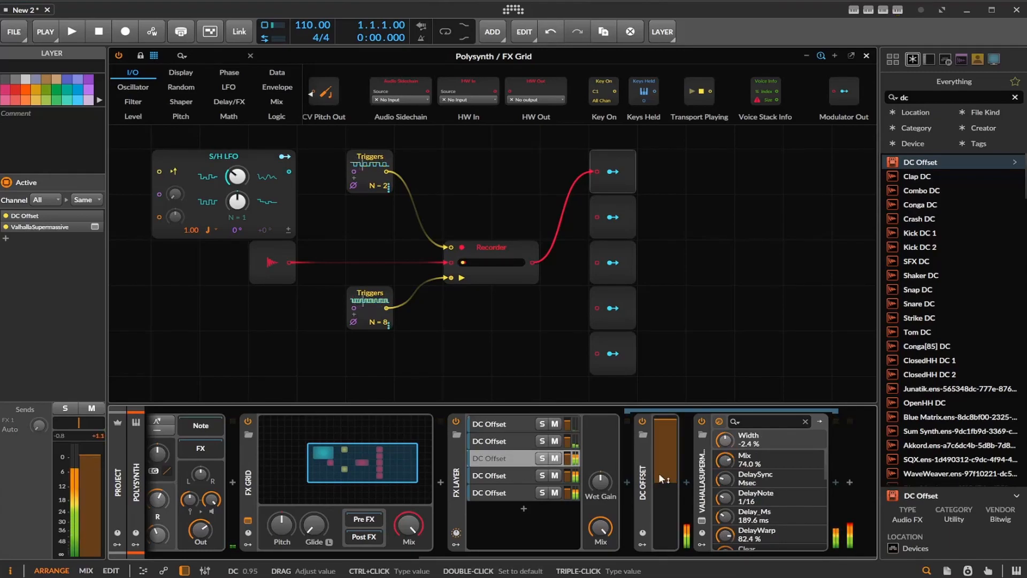
pyautogui.click(506, 476)
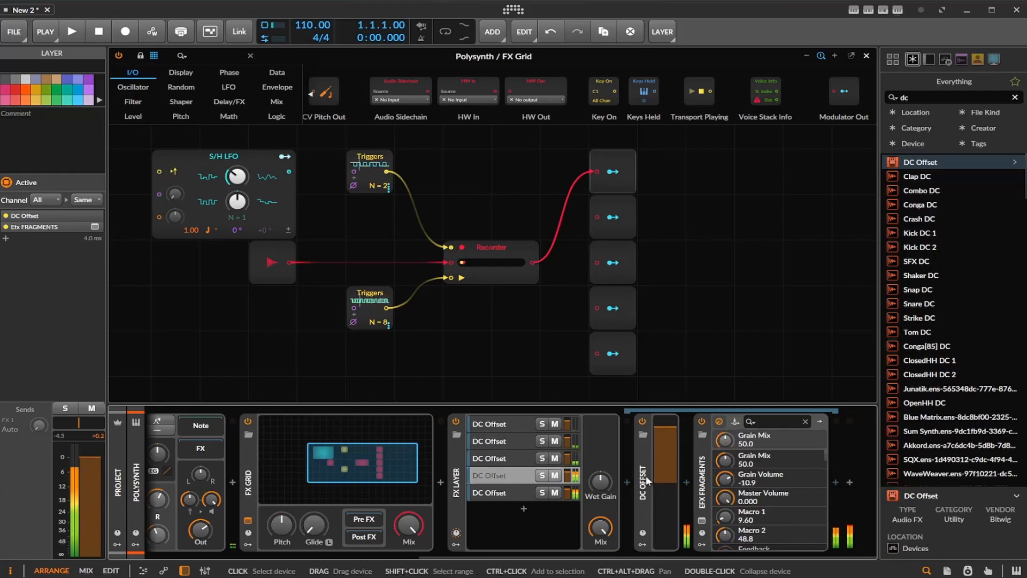
pyautogui.click(529, 496)
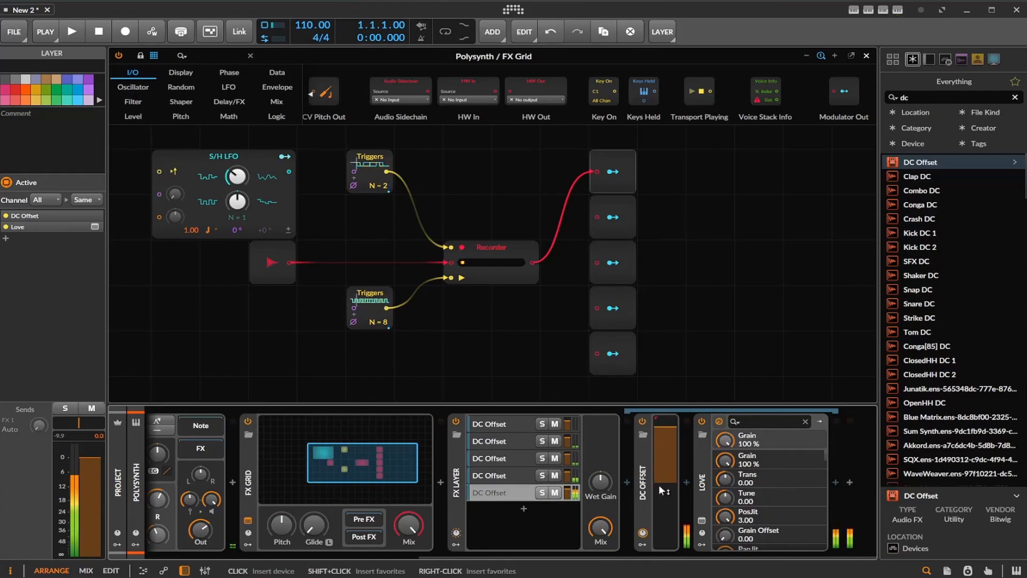
pyautogui.moveTo(657, 483); pyautogui.dragTo(665, 489)
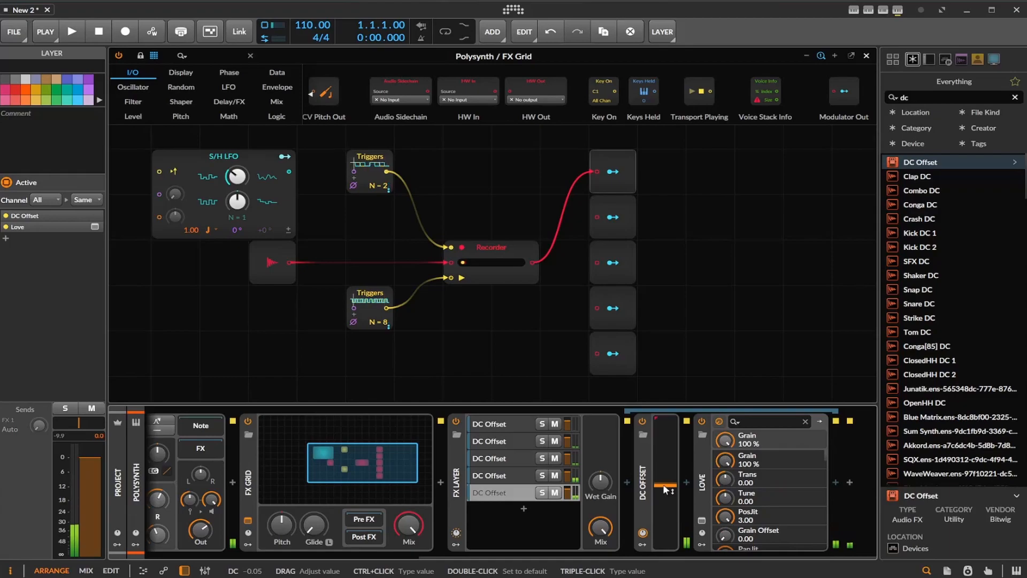
# Reconnect the Recorder's output to the second Modulator Out and zero the DC Offset in the Efx FRAGMENTS and Love layers
pyautogui.moveTo(530, 261); pyautogui.dragTo(597, 217)
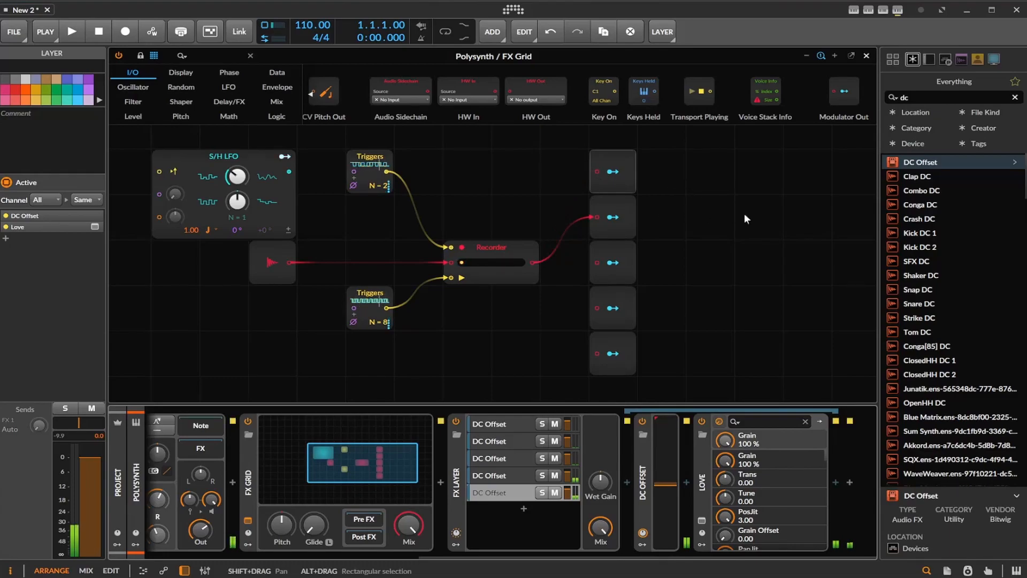
pyautogui.click(514, 473)
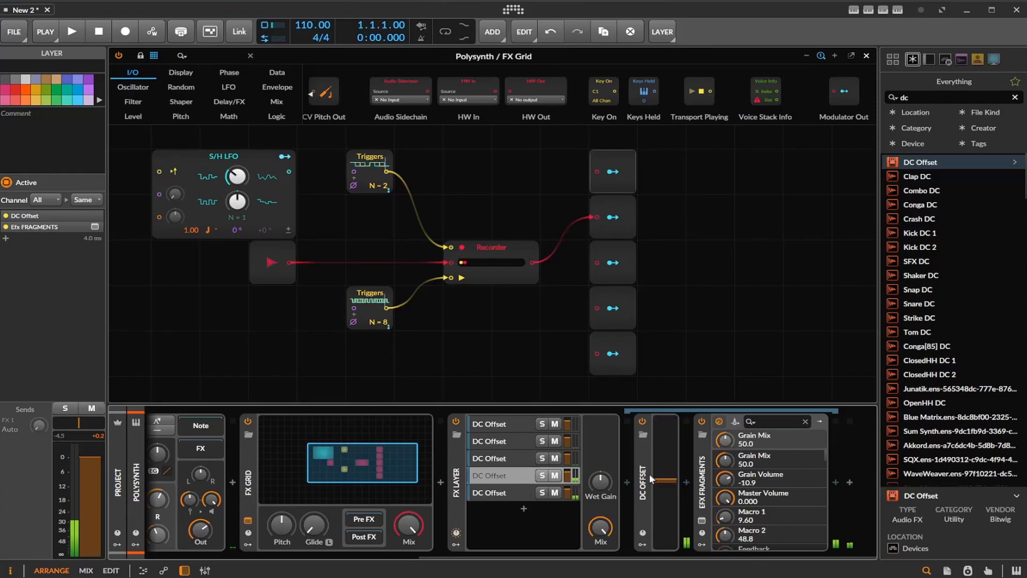
pyautogui.click(522, 491)
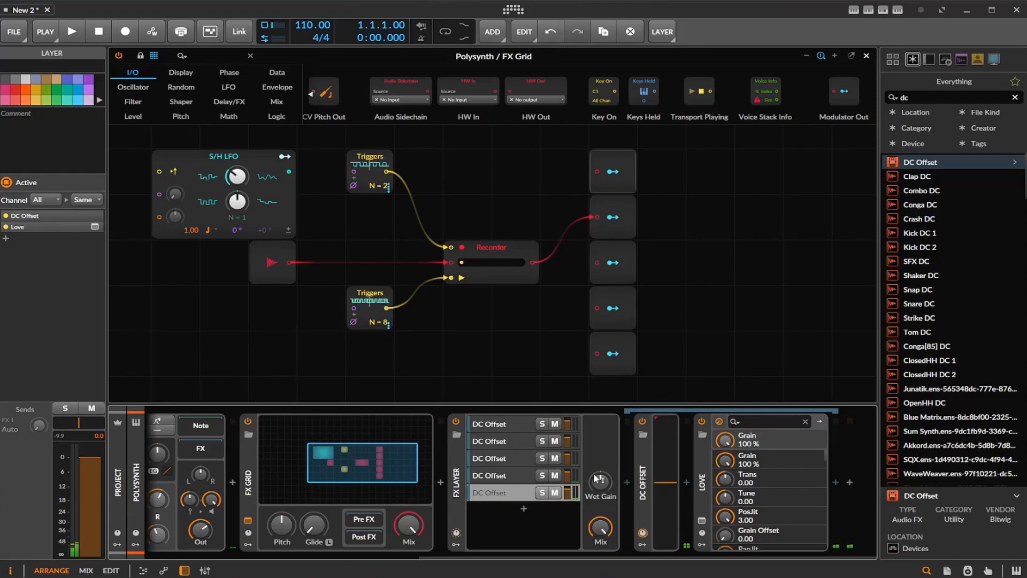
# Try to map the first Modulator Out to the DC Offset in the Narcotic layer, and check the FX Layer for mapping targets
pyautogui.click(503, 425)
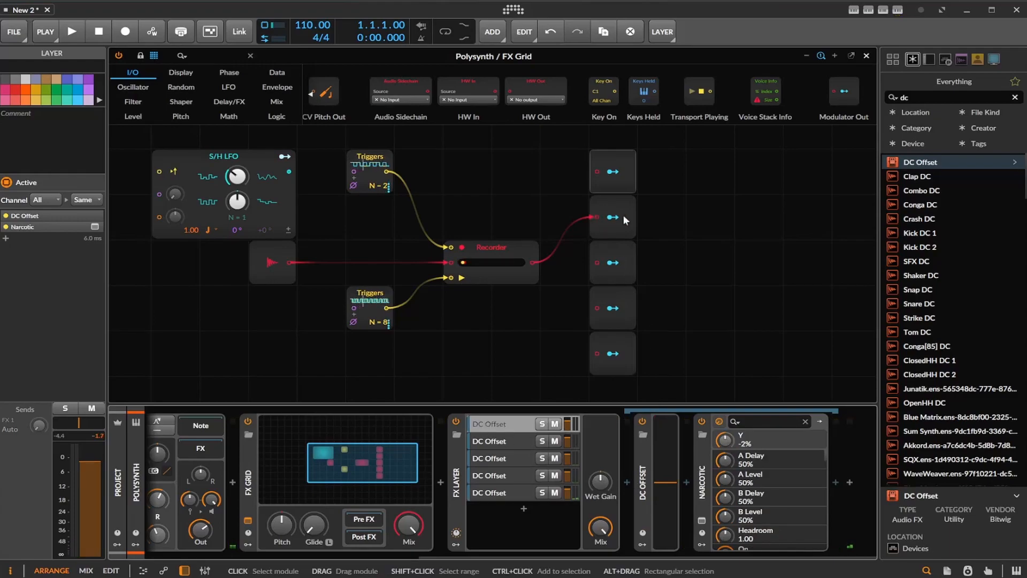
pyautogui.click(612, 172)
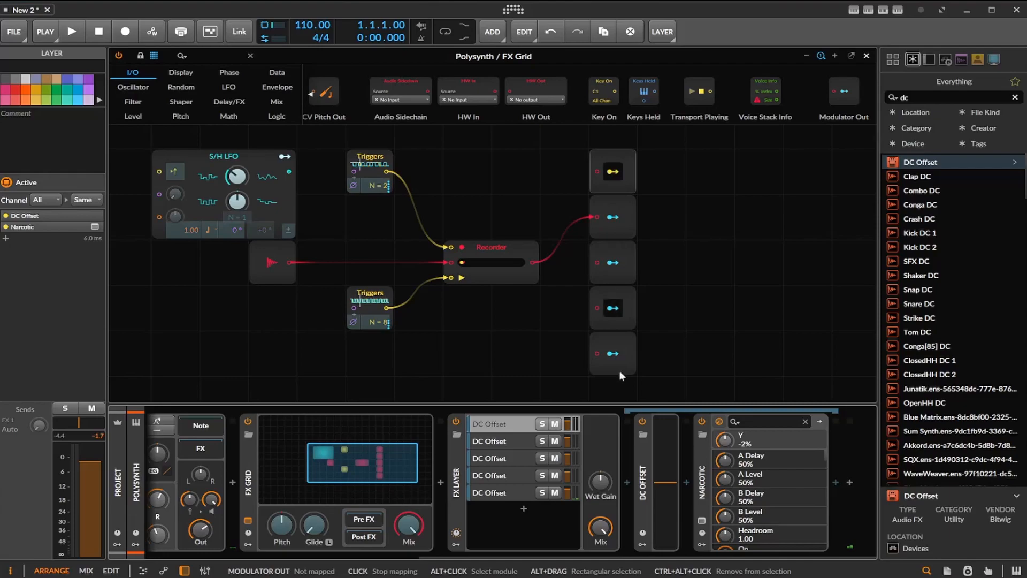
pyautogui.moveTo(665, 482)
pyautogui.mouseDown()
pyautogui.moveTo(665, 432)
pyautogui.moveTo(666, 476)
pyautogui.mouseUp()
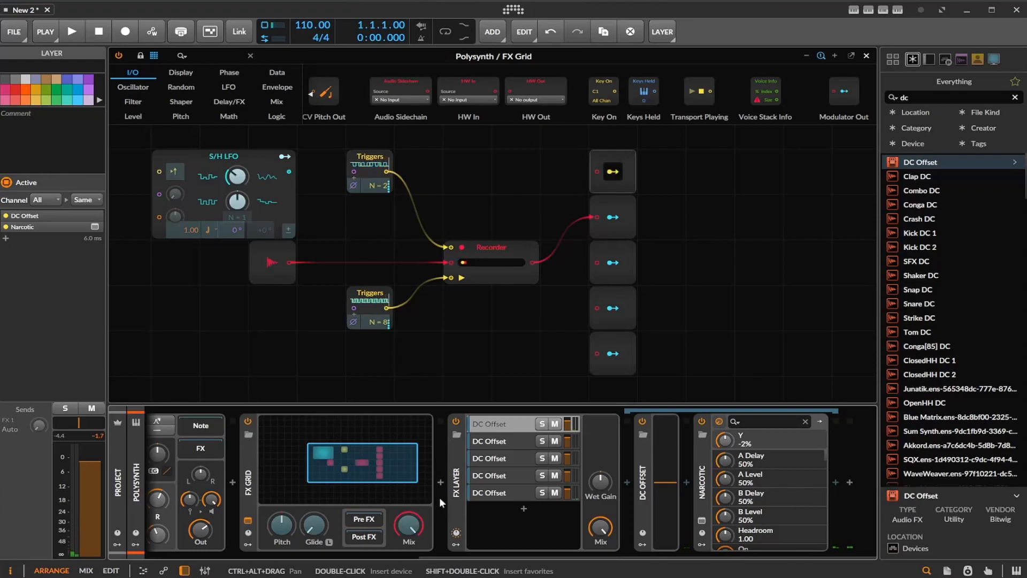
pyautogui.click(456, 482)
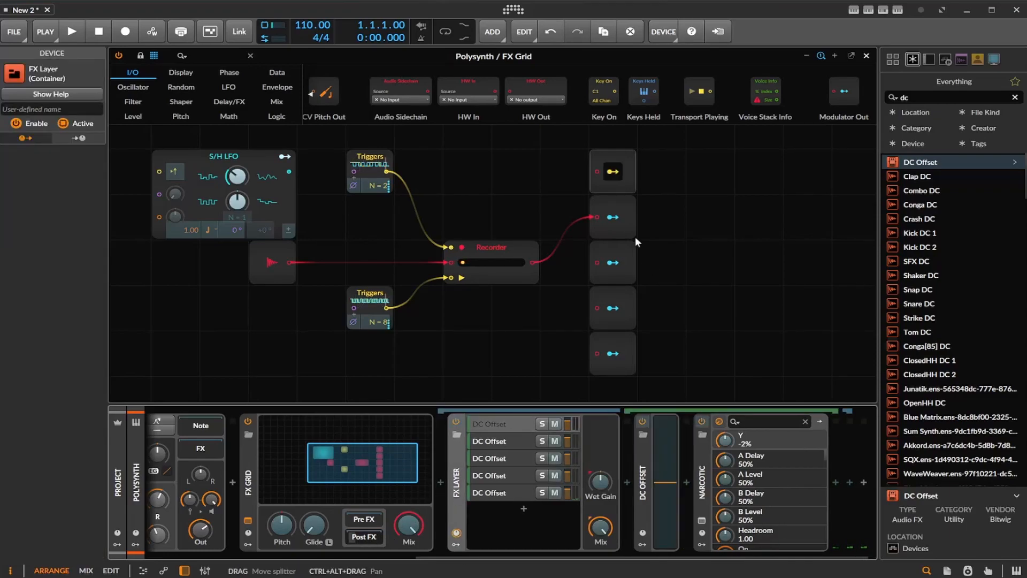
pyautogui.click(613, 172)
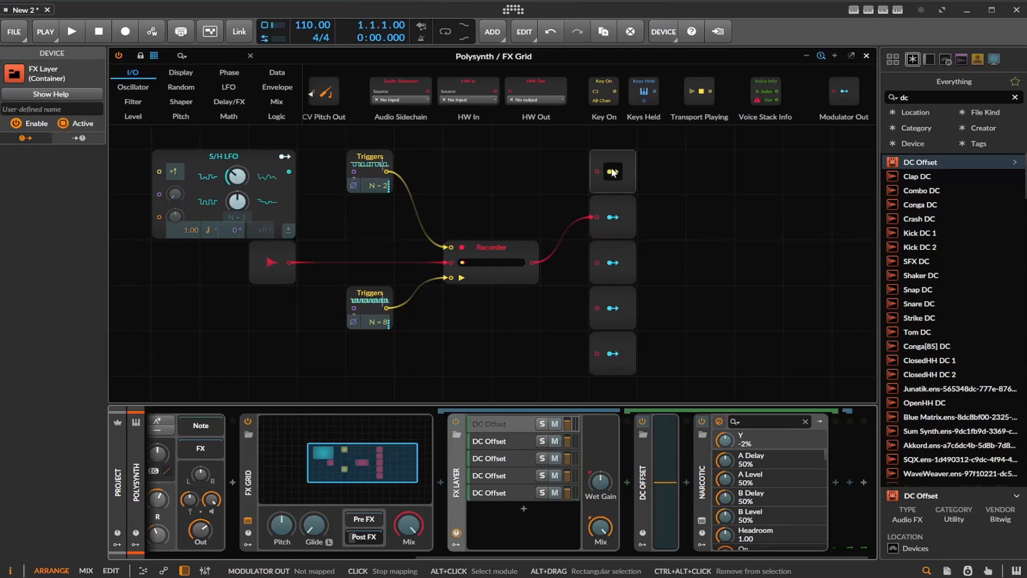
# Map the first Modulator Out to the Narcotic layer's DC Offset and the second to the Infiltrator layer's, both with strong positive modulation
pyautogui.moveTo(665, 480); pyautogui.dragTo(665, 423)
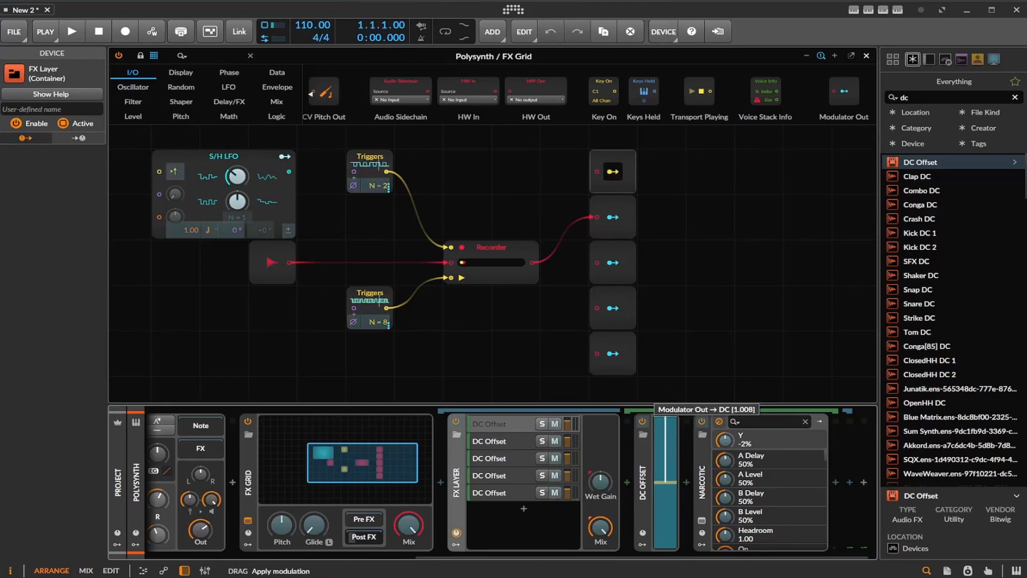
pyautogui.click(613, 173)
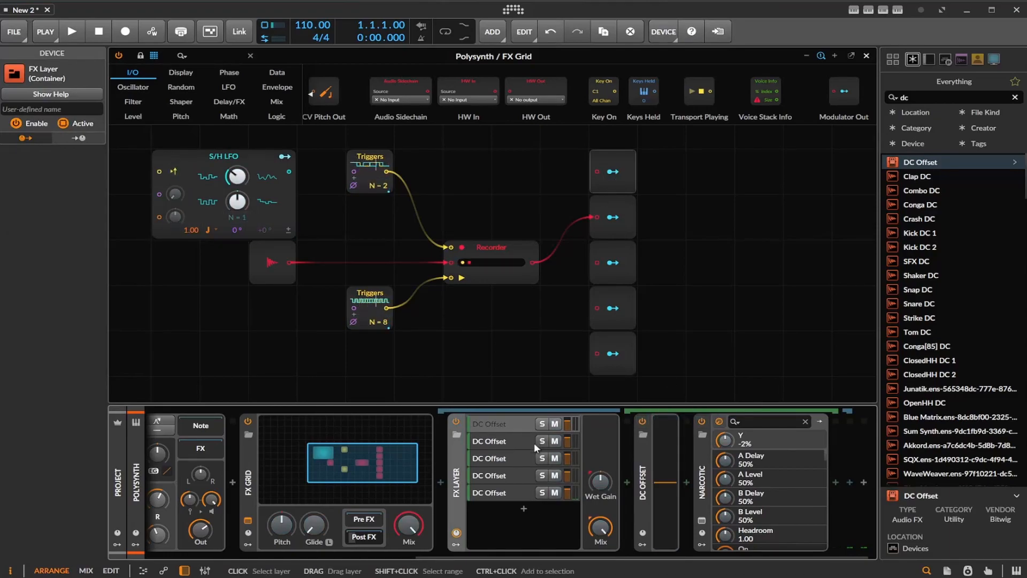
pyautogui.click(499, 442)
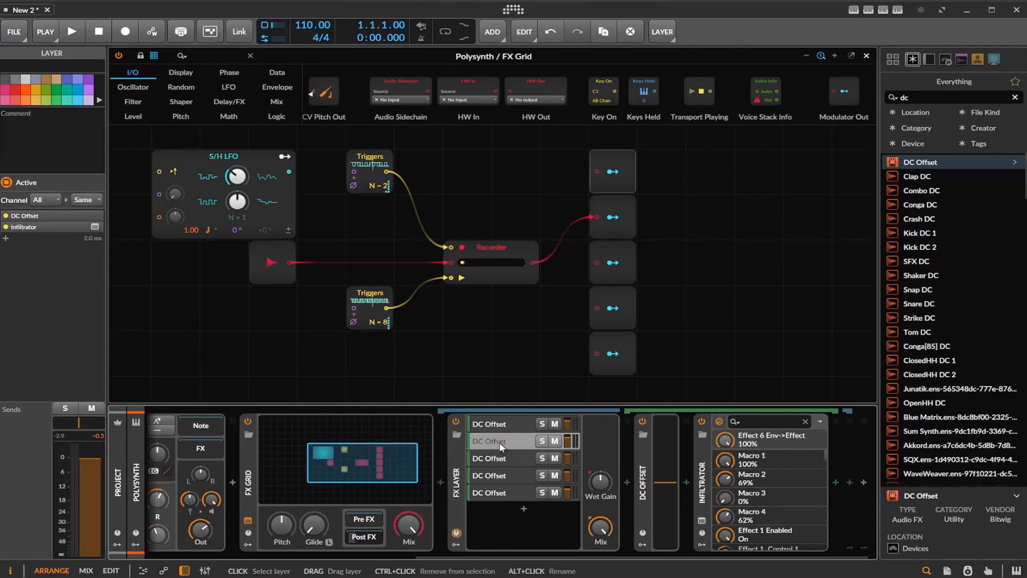
pyautogui.click(612, 217)
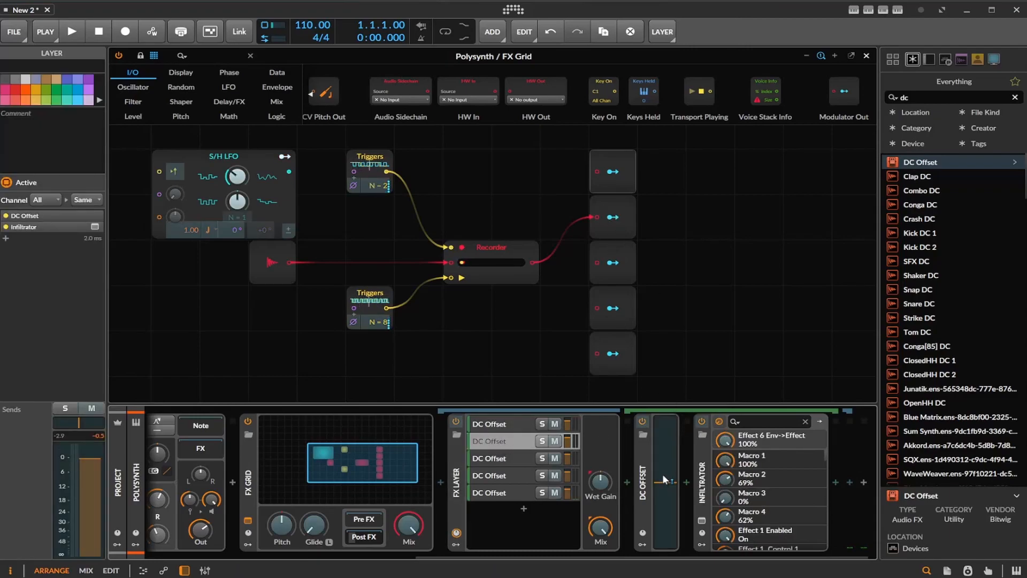
pyautogui.moveTo(662, 474); pyautogui.dragTo(665, 417)
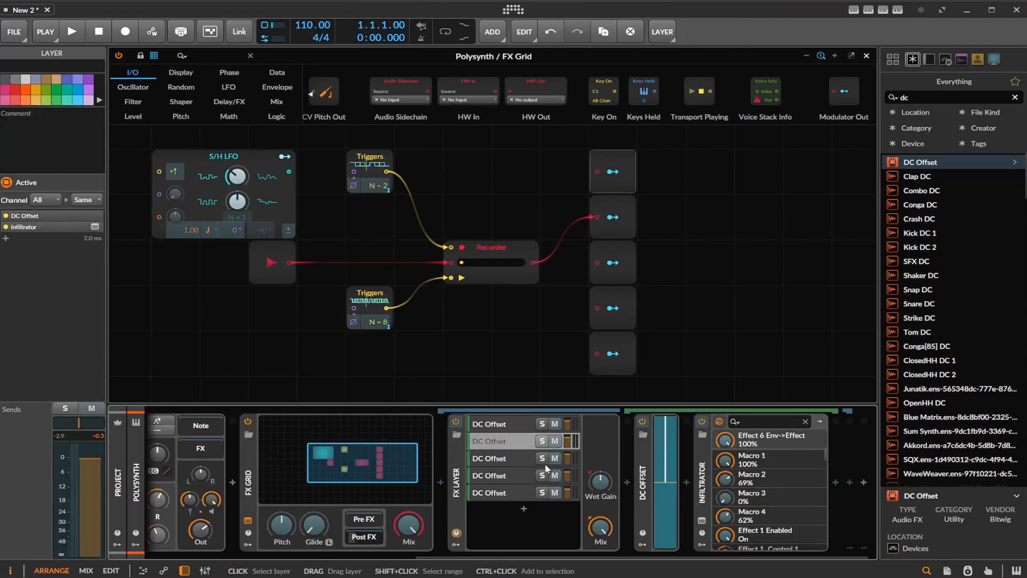
pyautogui.click(614, 217)
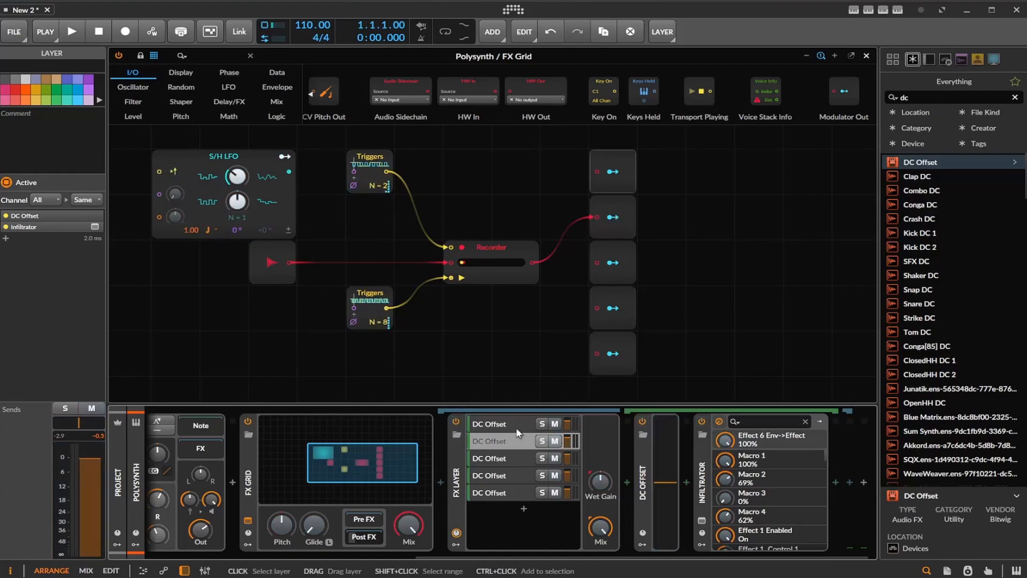
# Map the third Modulator Out to the DC Offset in the ValhallaSupermassive layer and the fourth to the one in Efx FRAGMENTS
pyautogui.click(506, 454)
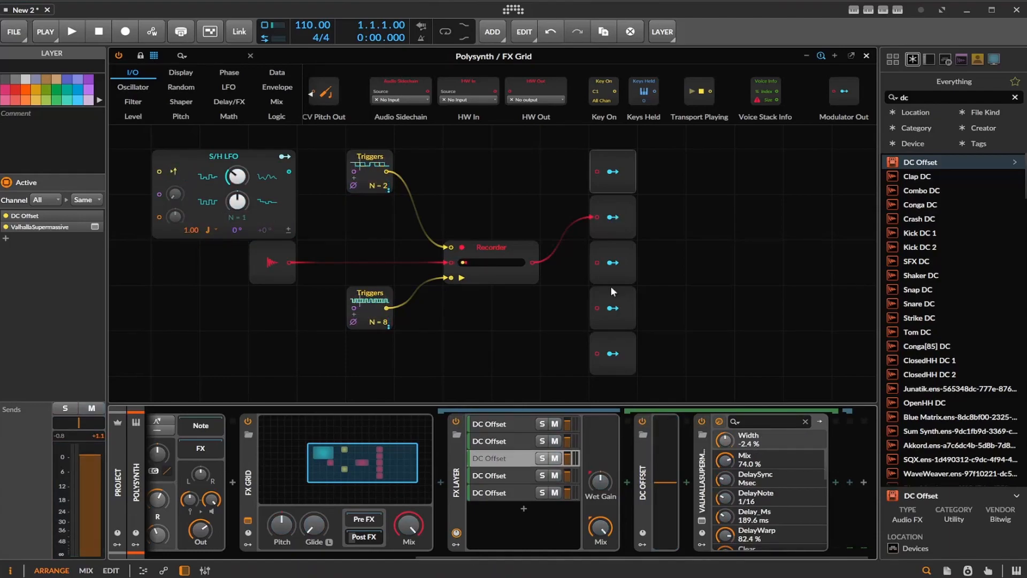
pyautogui.click(613, 262)
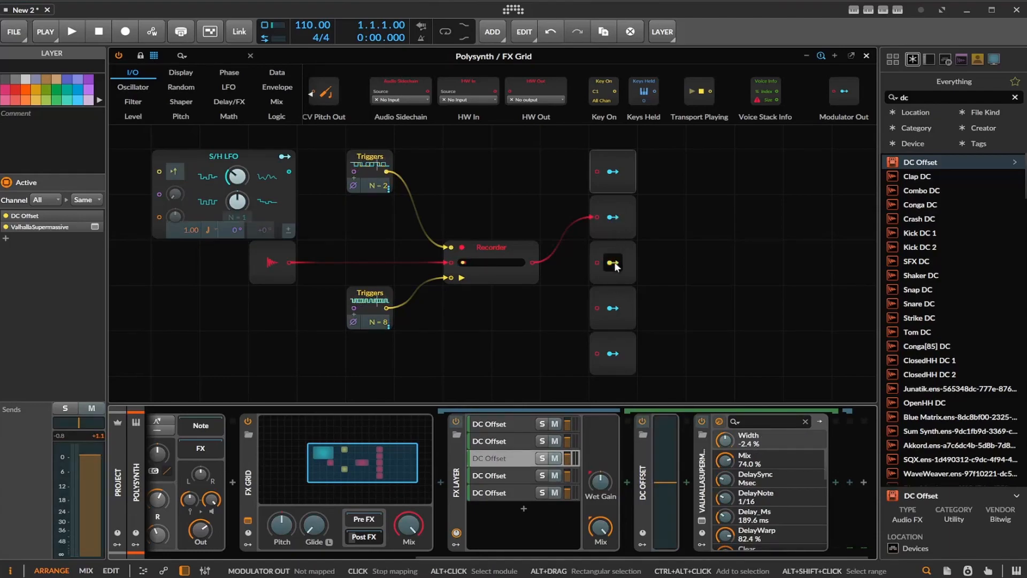
pyautogui.click(666, 482)
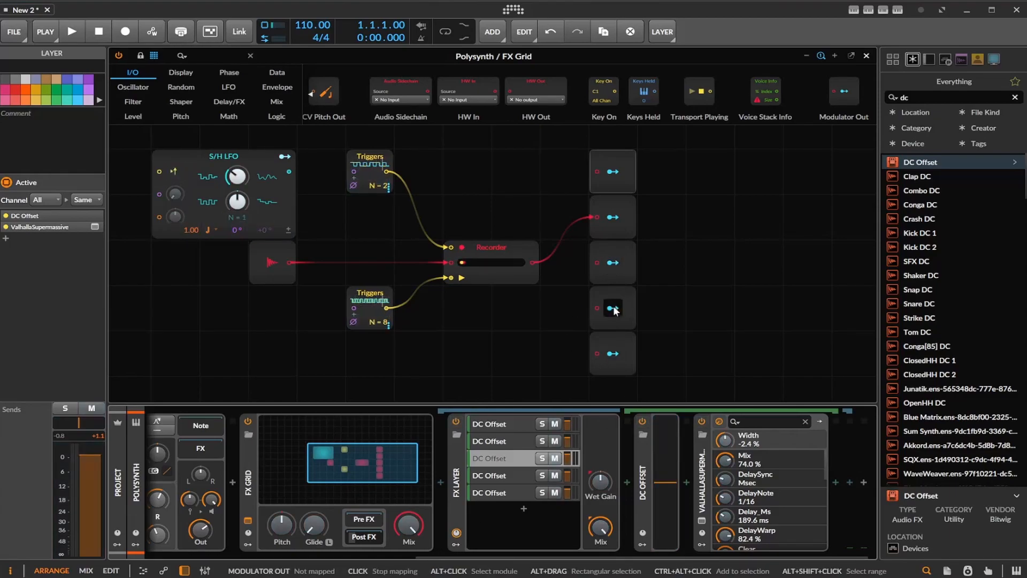
pyautogui.click(512, 476)
pyautogui.click(612, 308)
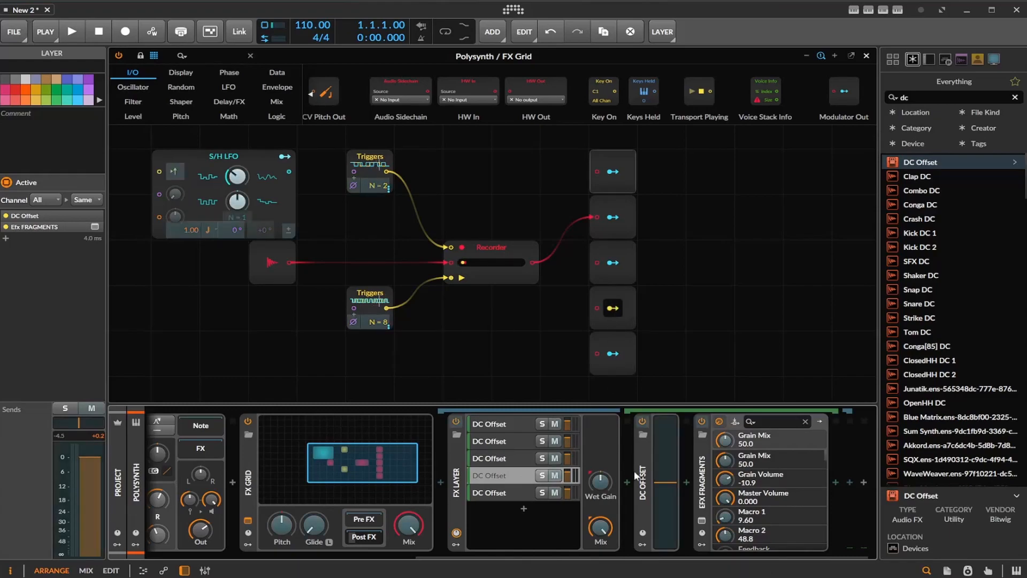
pyautogui.moveTo(662, 481); pyautogui.dragTo(665, 428)
pyautogui.click(619, 308)
# Map the fifth Modulator Out to the DC Offset in the Love layer with a strong positive modulation amount
pyautogui.click(514, 493)
pyautogui.click(612, 354)
pyautogui.moveTo(660, 480); pyautogui.dragTo(664, 418)
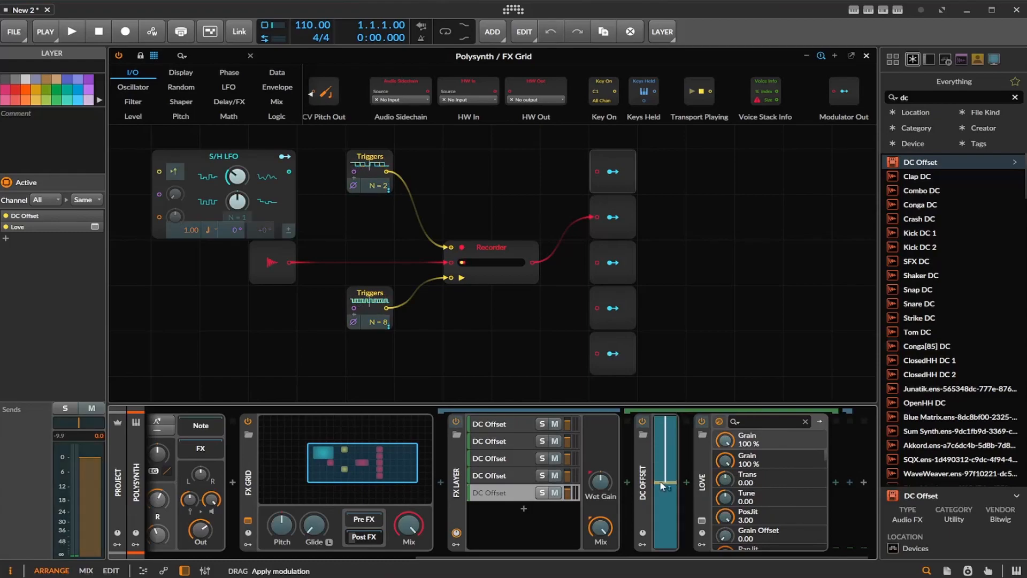
pyautogui.click(612, 354)
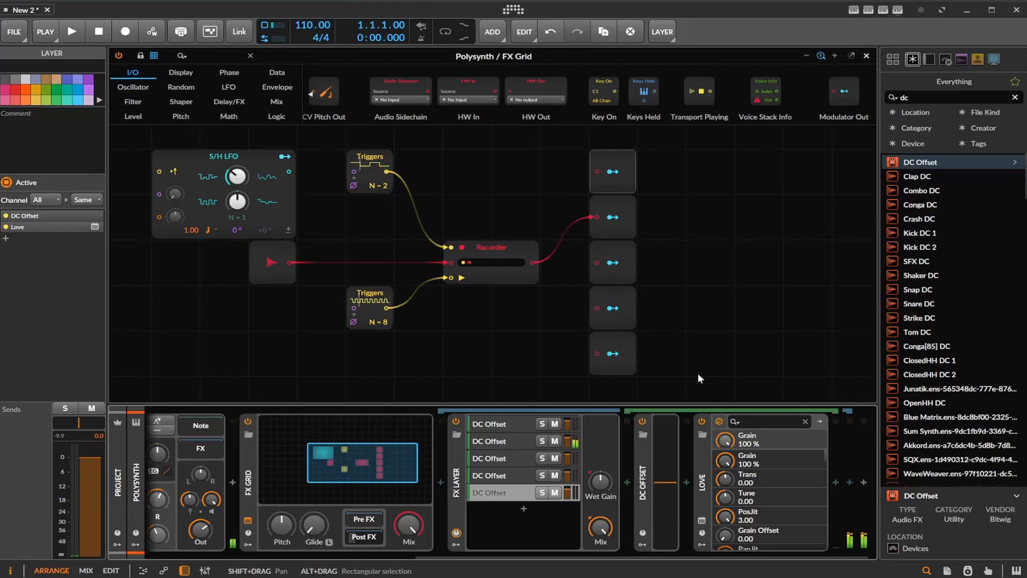
# Move the Recorder's output connection from the second Modulator Out to the third, and from there to the fourth
pyautogui.moveTo(533, 261); pyautogui.dragTo(598, 262)
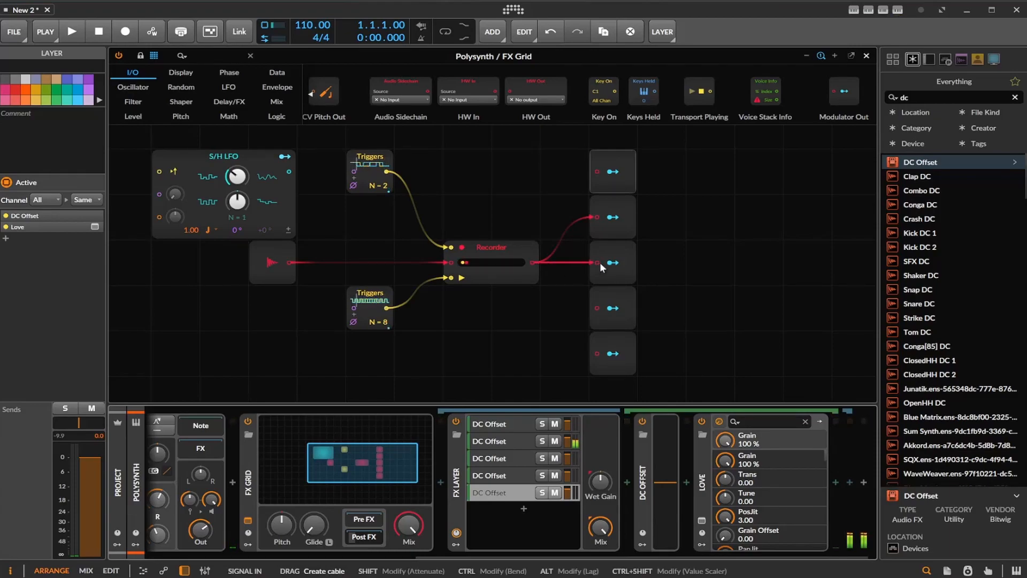
pyautogui.keyDown('alt'); pyautogui.click(597, 217); pyautogui.keyUp('alt')
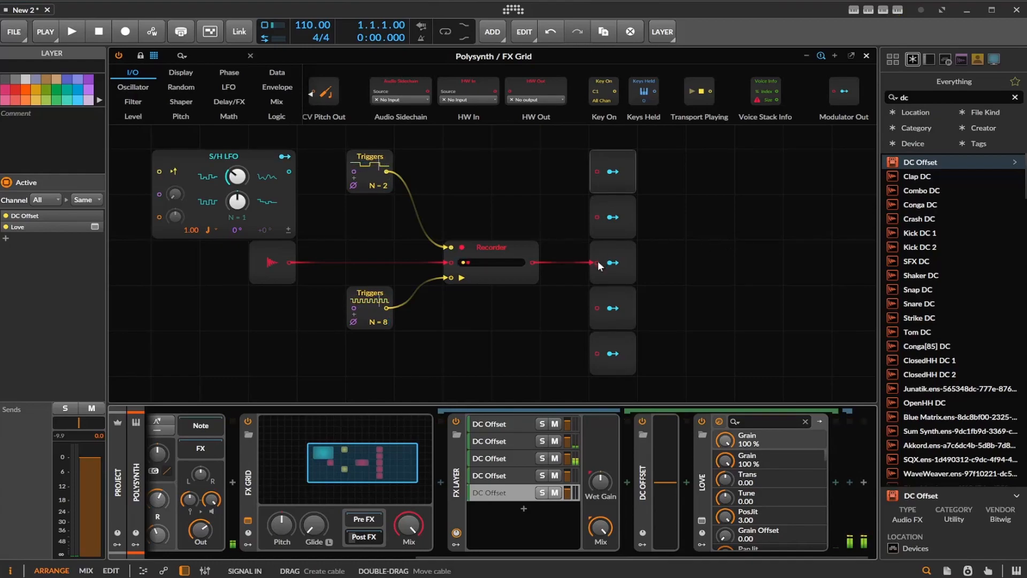
pyautogui.moveTo(598, 261); pyautogui.dragTo(592, 306)
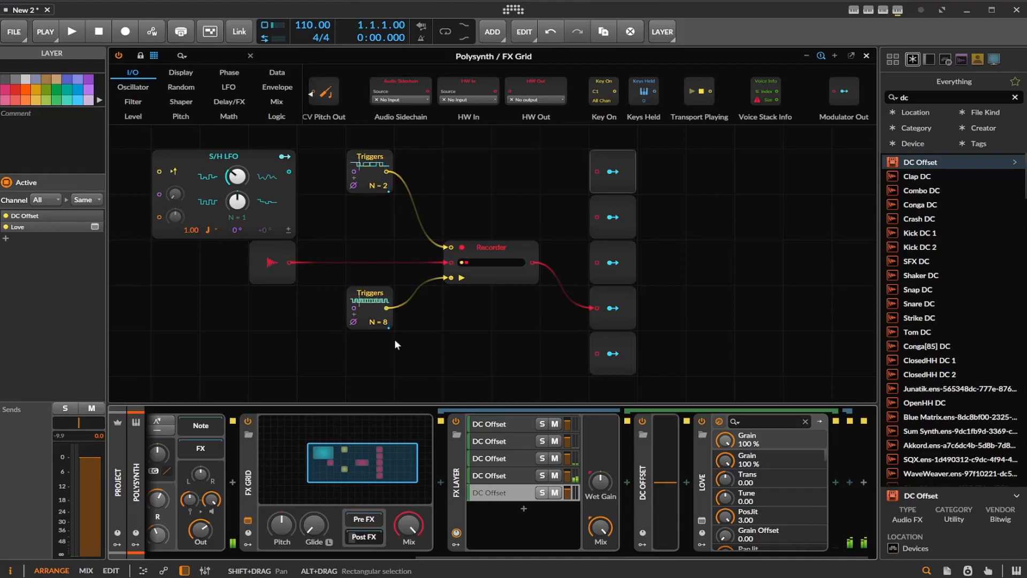
# Set the lower Triggers module to N = 5 and disconnect the Recorder's output from the fourth Modulator Out
pyautogui.moveTo(384, 321); pyautogui.dragTo(384, 333)
pyautogui.moveTo(597, 307); pyautogui.dragTo(687, 302)
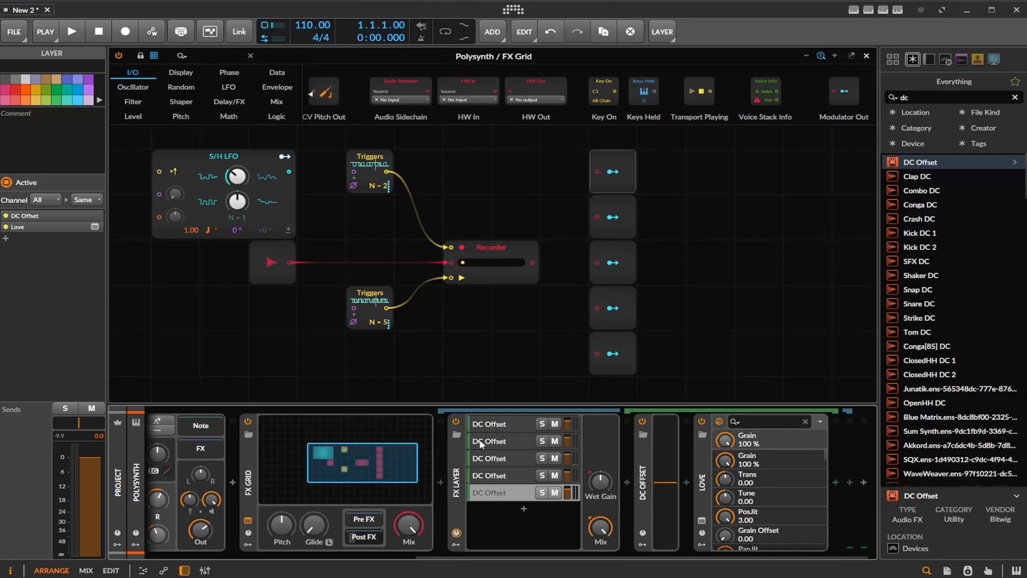
# Shift the five Modulator Outs one cell right and add a Split module with 5 out ports in front of them
pyautogui.moveTo(568, 161); pyautogui.dragTo(647, 368)
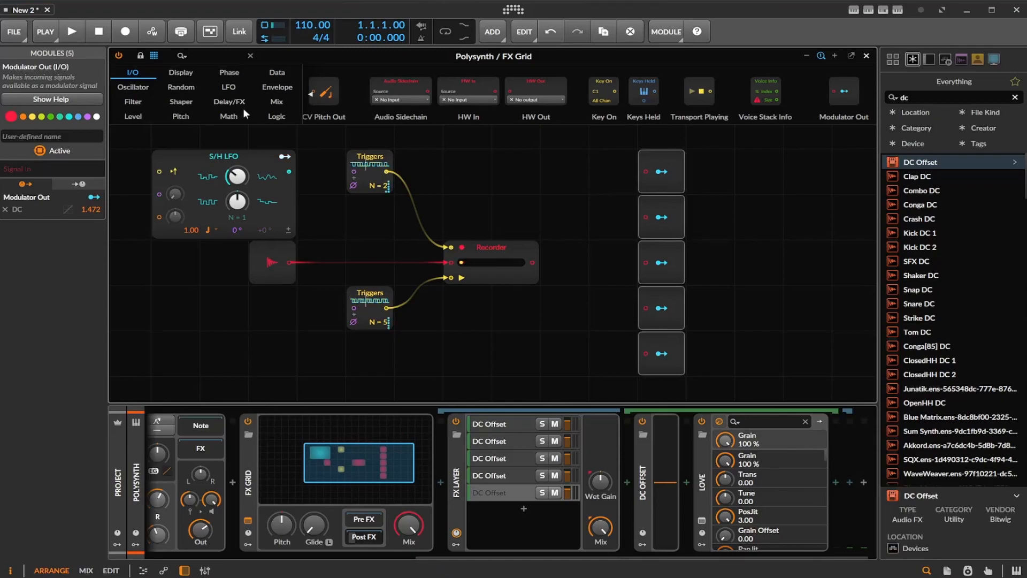
pyautogui.click(277, 103)
pyautogui.moveTo(529, 92); pyautogui.dragTo(576, 182)
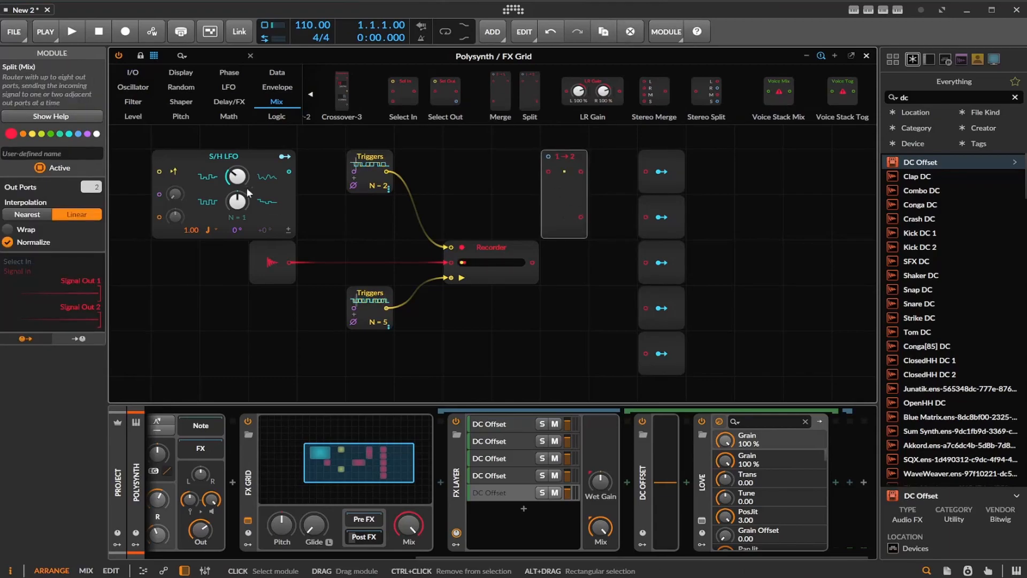
pyautogui.moveTo(98, 188); pyautogui.dragTo(98, 160)
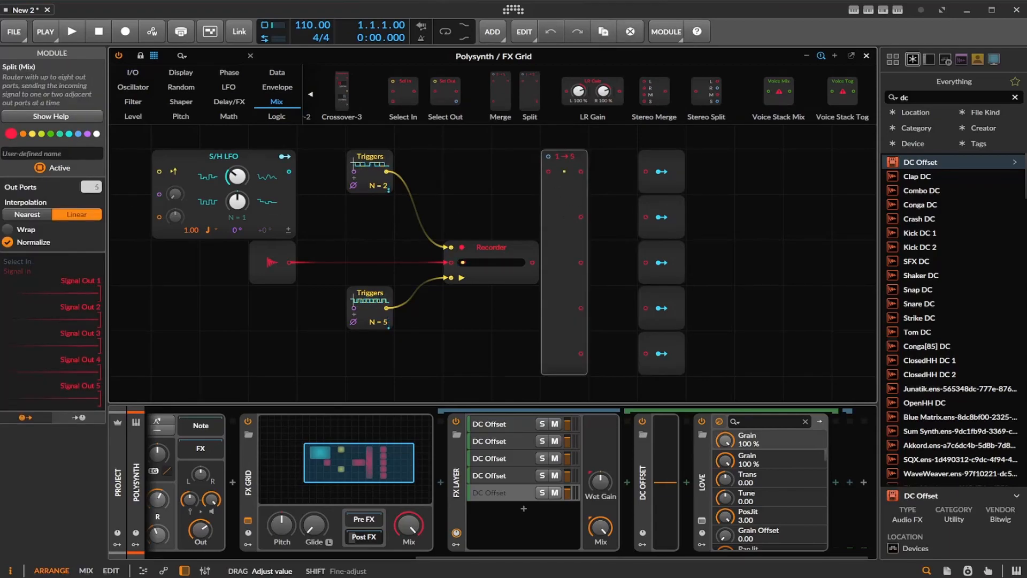
# Connect each of the Split module's five signal outputs to the Modulator Out on the same row
pyautogui.moveTo(631, 169); pyautogui.dragTo(646, 171)
pyautogui.moveTo(581, 217); pyautogui.dragTo(645, 217)
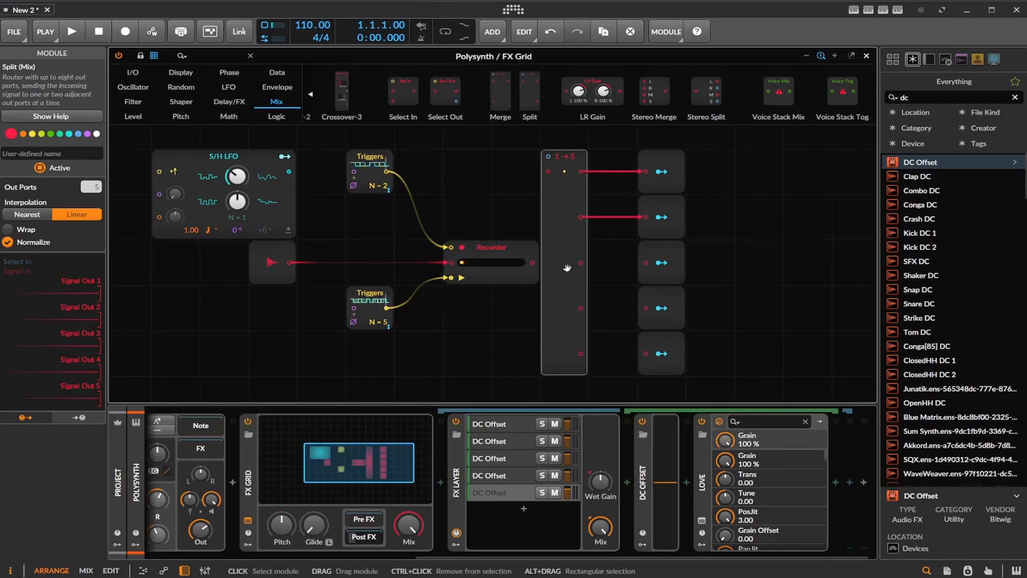
pyautogui.moveTo(582, 261); pyautogui.dragTo(645, 262)
pyautogui.moveTo(580, 307); pyautogui.dragTo(657, 309)
pyautogui.moveTo(582, 308); pyautogui.dragTo(646, 308)
pyautogui.moveTo(582, 353); pyautogui.dragTo(645, 353)
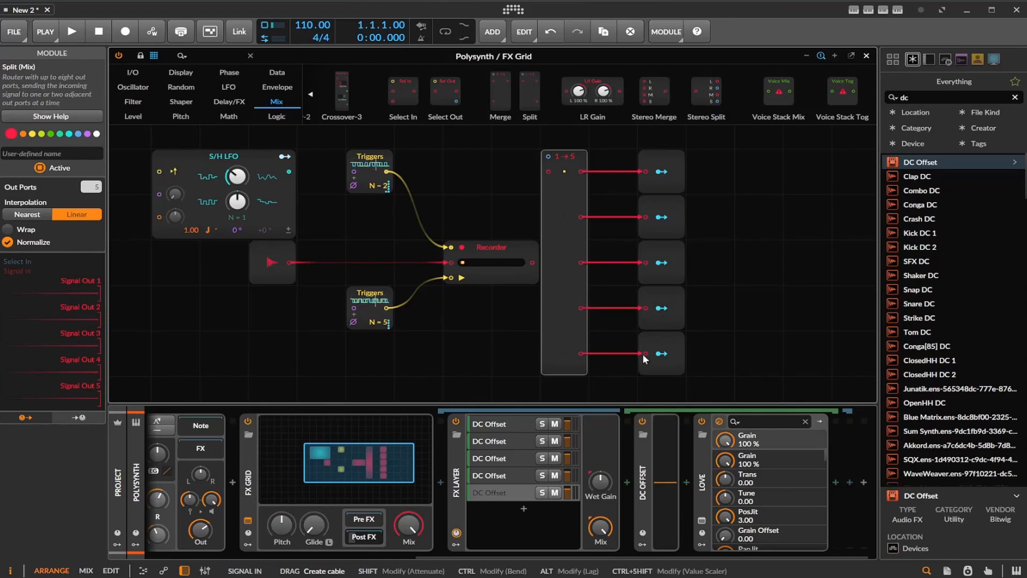
# Move the Split module down one row and the Recorder up one row, feeding the Recorder's output into the Split's signal input
pyautogui.moveTo(553, 330); pyautogui.dragTo(553, 376)
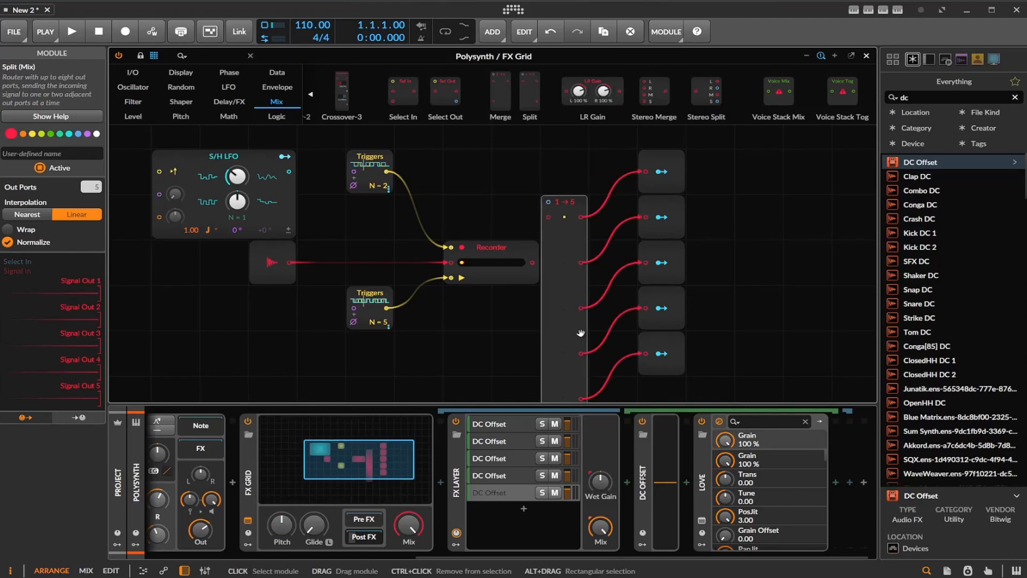
pyautogui.click(531, 253)
pyautogui.moveTo(529, 266); pyautogui.dragTo(528, 220)
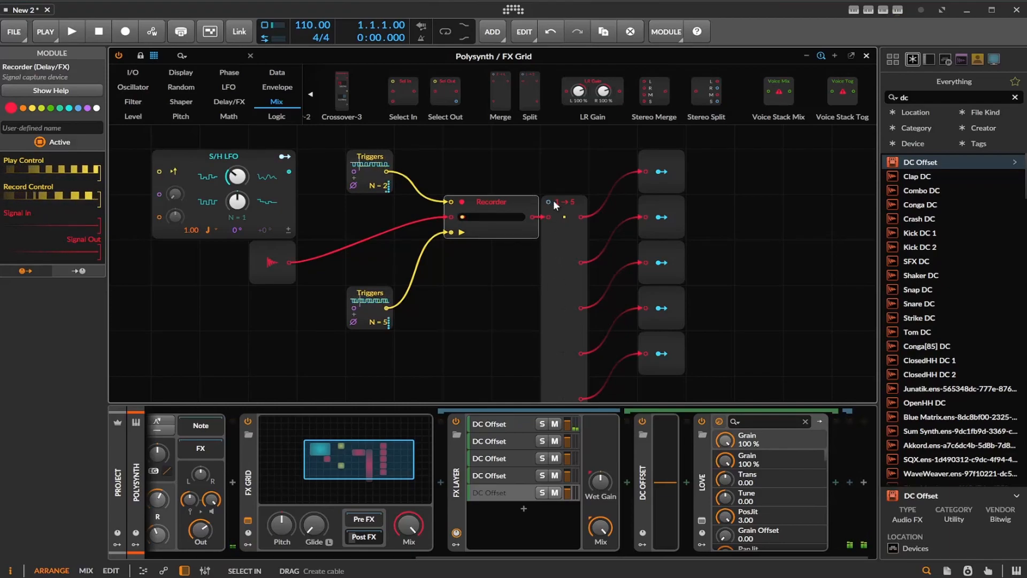
# Add a Value module above the Recorder and connect it to the Split module's select input
pyautogui.click(131, 115)
pyautogui.scroll(5, 327, 95)
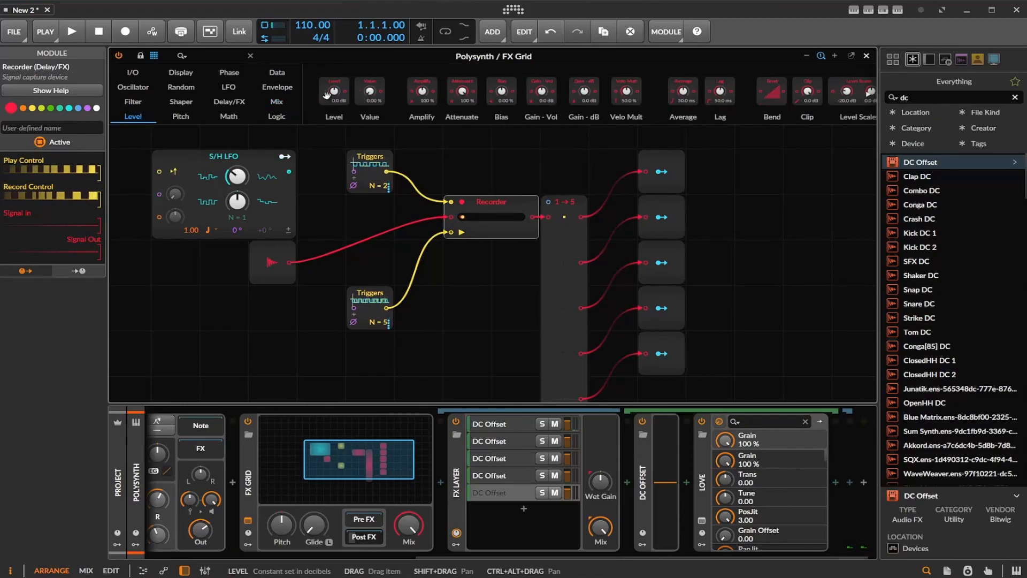
pyautogui.moveTo(369, 95); pyautogui.dragTo(545, 198)
# Audition the Split's outputs by varying the Value module through 58.8 %, 62.8 % and 72.8 %, ending at 23.6 %
pyautogui.moveTo(466, 171); pyautogui.dragTo(467, 163)
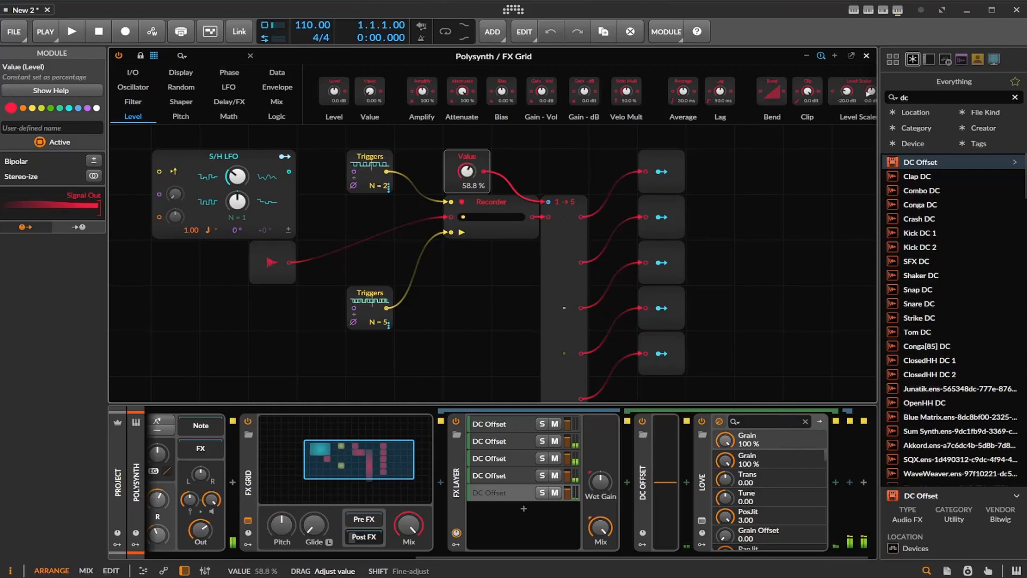
pyautogui.moveTo(467, 171)
pyautogui.mouseDown()
pyautogui.moveTo(468, 161)
pyautogui.moveTo(471, 175)
pyautogui.mouseUp()
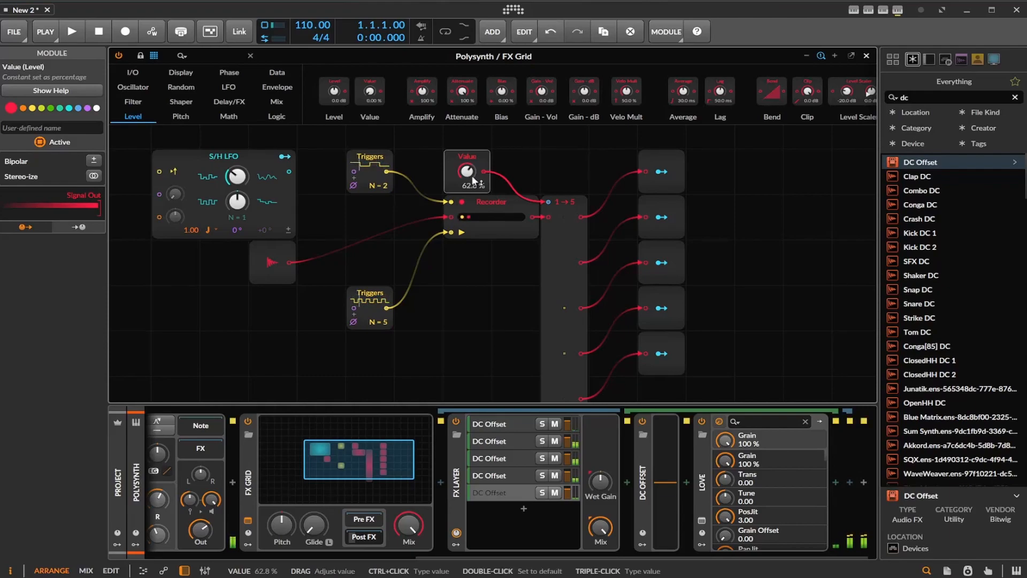
pyautogui.moveTo(472, 175)
pyautogui.mouseDown()
pyautogui.moveTo(472, 212)
pyautogui.moveTo(472, 193)
pyautogui.mouseUp()
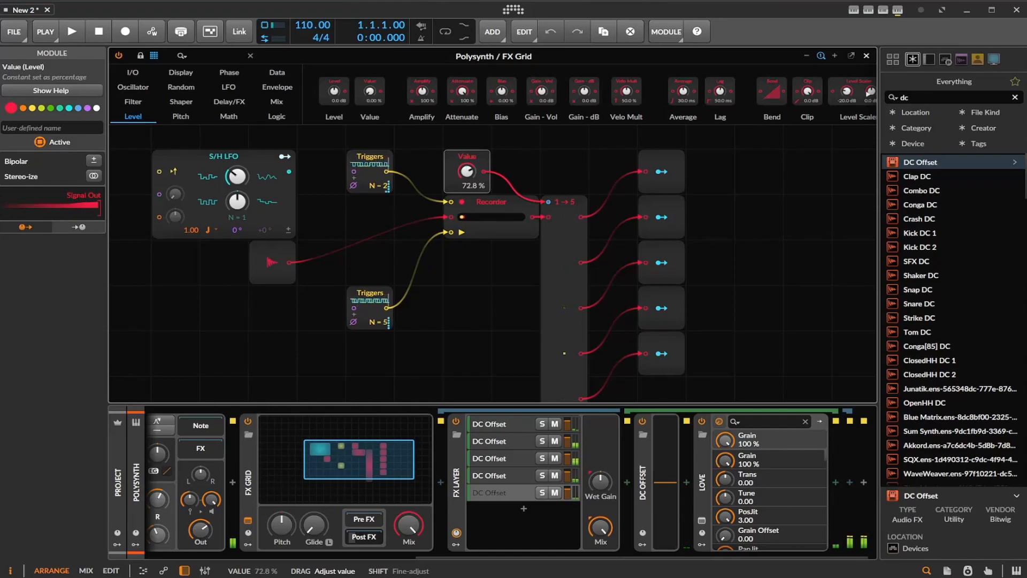
pyautogui.moveTo(465, 170); pyautogui.dragTo(468, 212)
pyautogui.moveTo(468, 170); pyautogui.dragTo(470, 170)
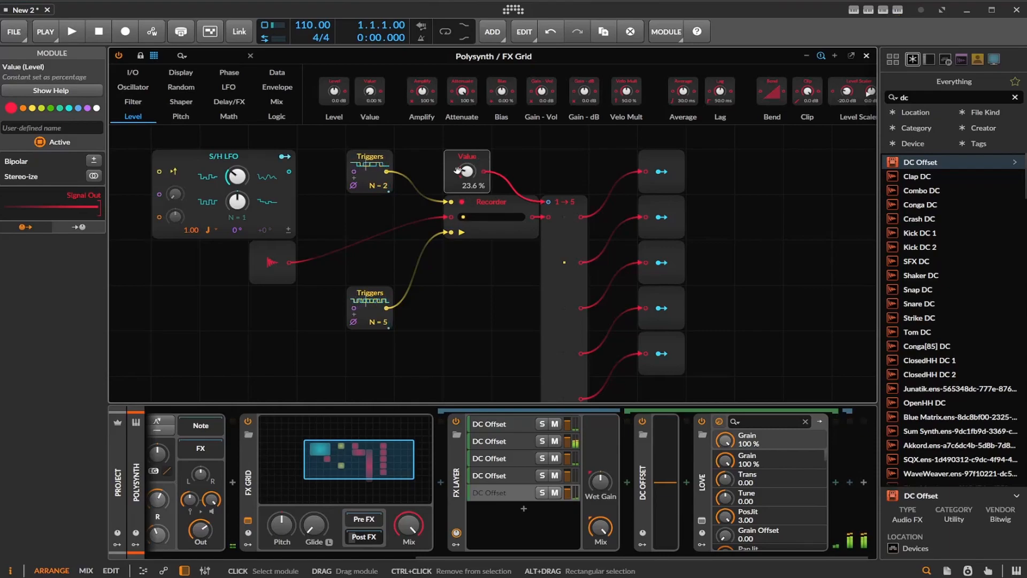
# Try modulating the Value module with the S/H LFO at an amount of 0.668, and remove that mapping again
pyautogui.click(286, 156)
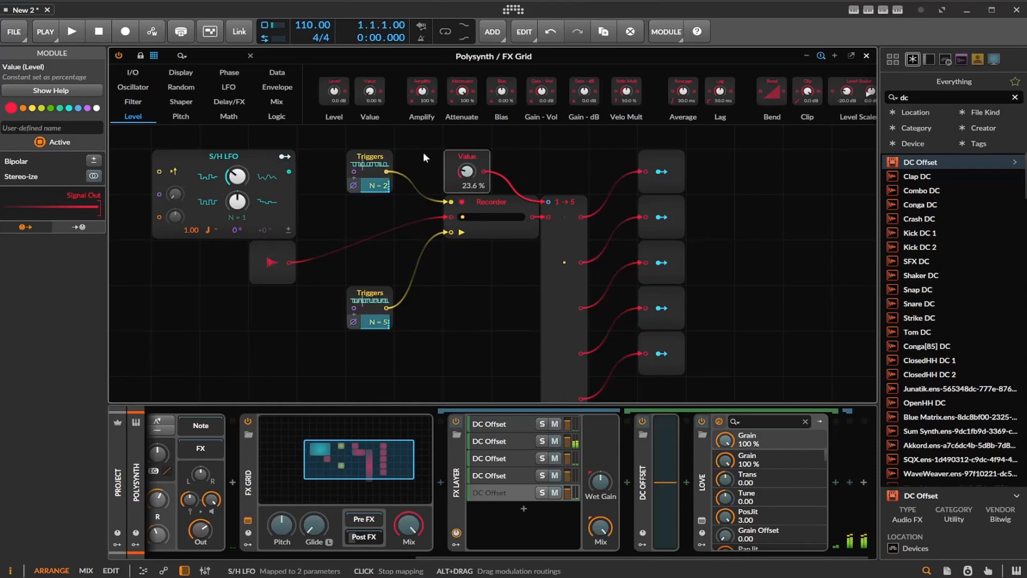
pyautogui.moveTo(467, 175); pyautogui.dragTo(467, 137)
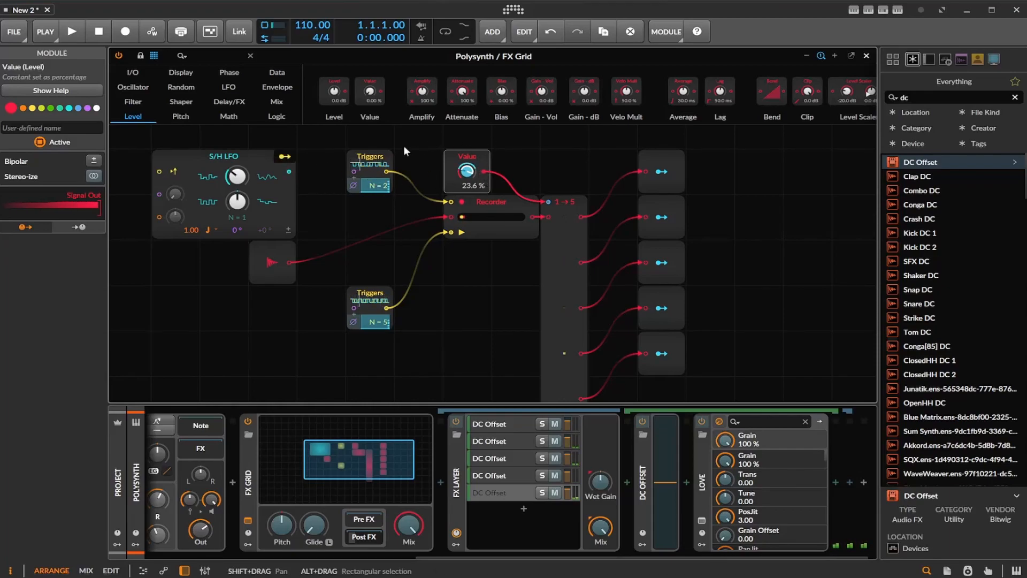
pyautogui.click(452, 159)
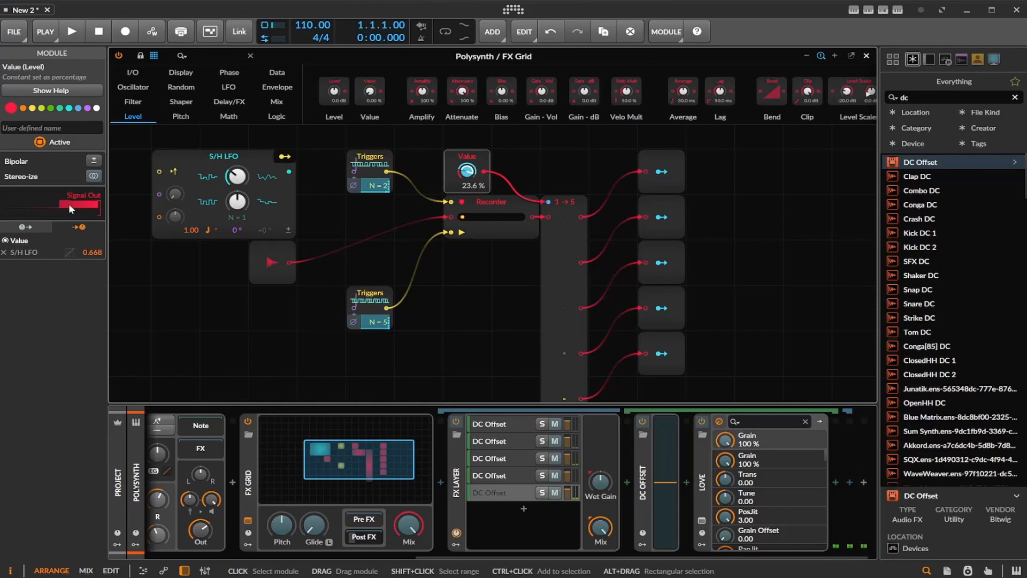
pyautogui.click(4, 253)
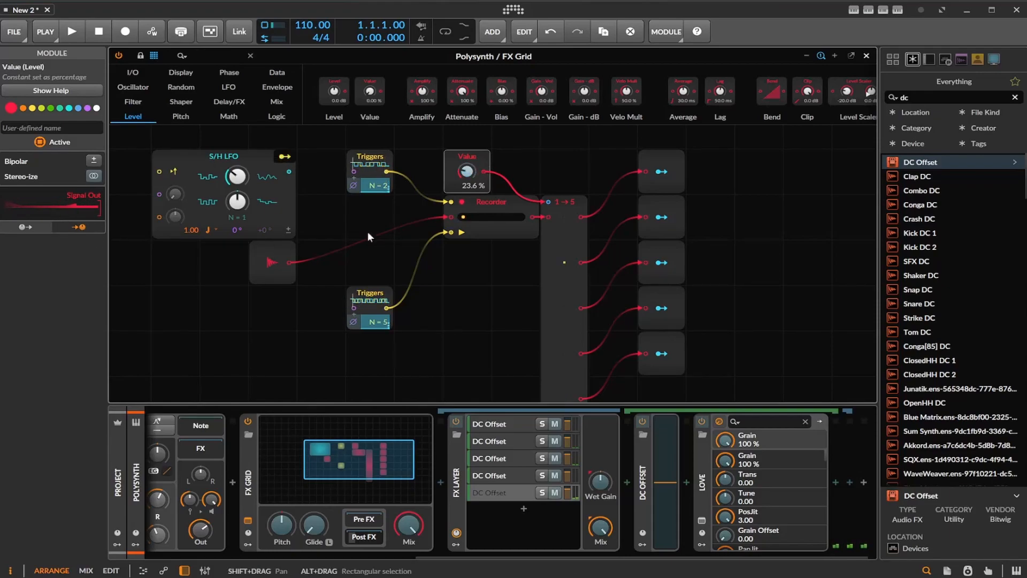
# Move the Value module one cell right and raise its value to about 92.4 %
pyautogui.moveTo(486, 156); pyautogui.dragTo(530, 159)
pyautogui.scroll(-4, 571, 234)
pyautogui.scroll(4, 571, 233)
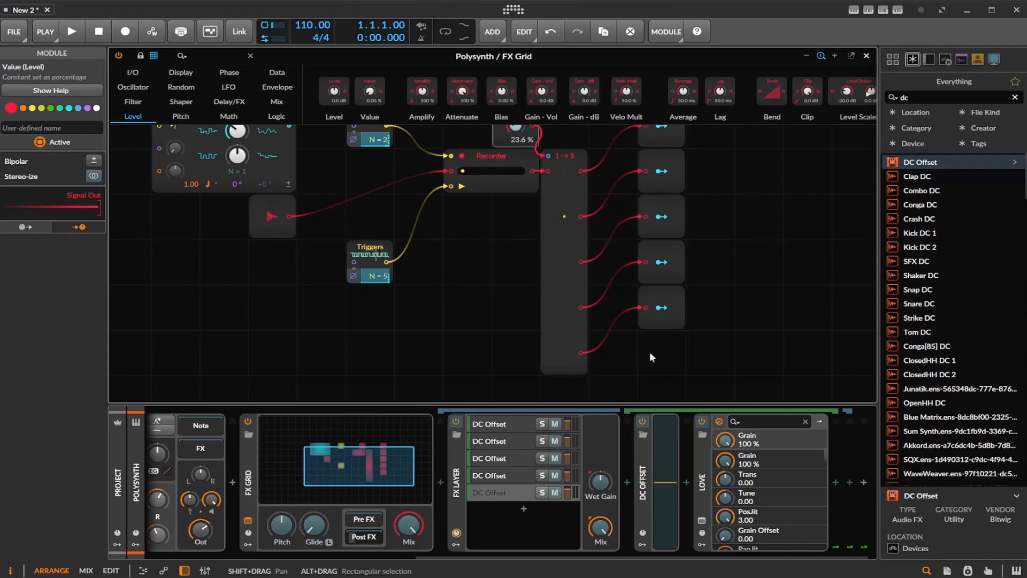
pyautogui.scroll(2, 649, 351)
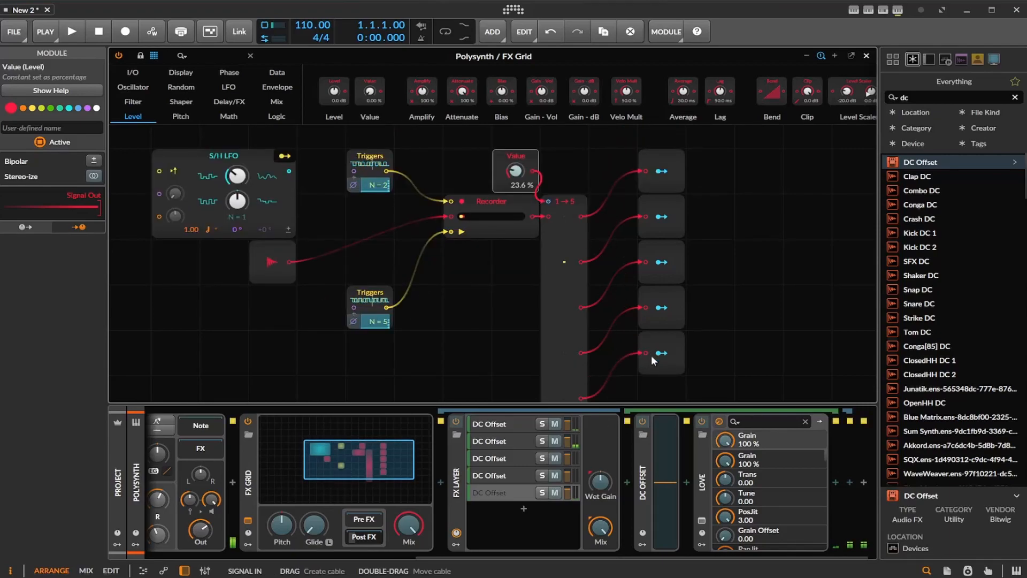
pyautogui.moveTo(516, 171); pyautogui.dragTo(516, 116)
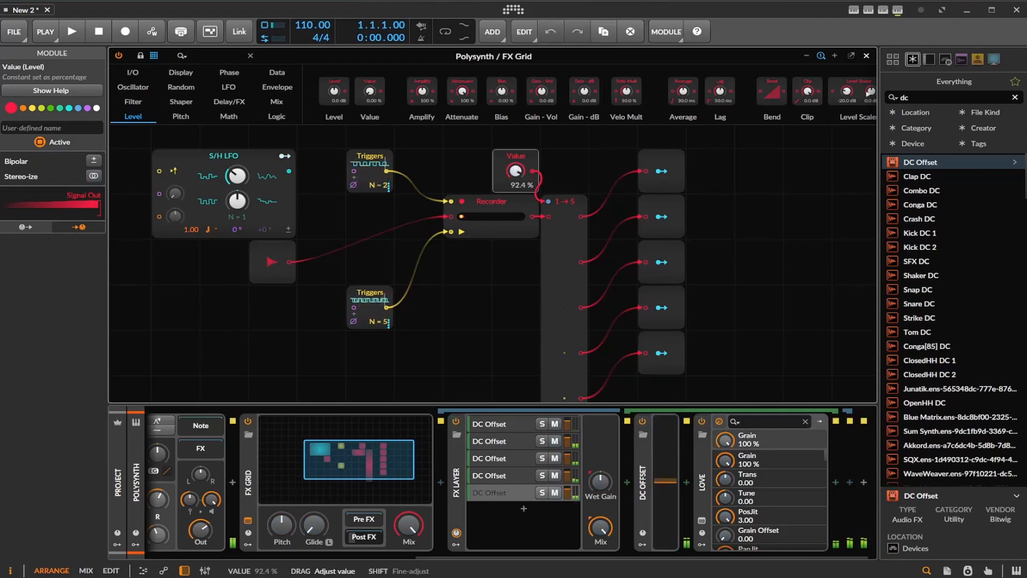
# Set the Split module's interpolation to Nearest
pyautogui.scroll(-5, 602, 220)
pyautogui.scroll(5, 602, 220)
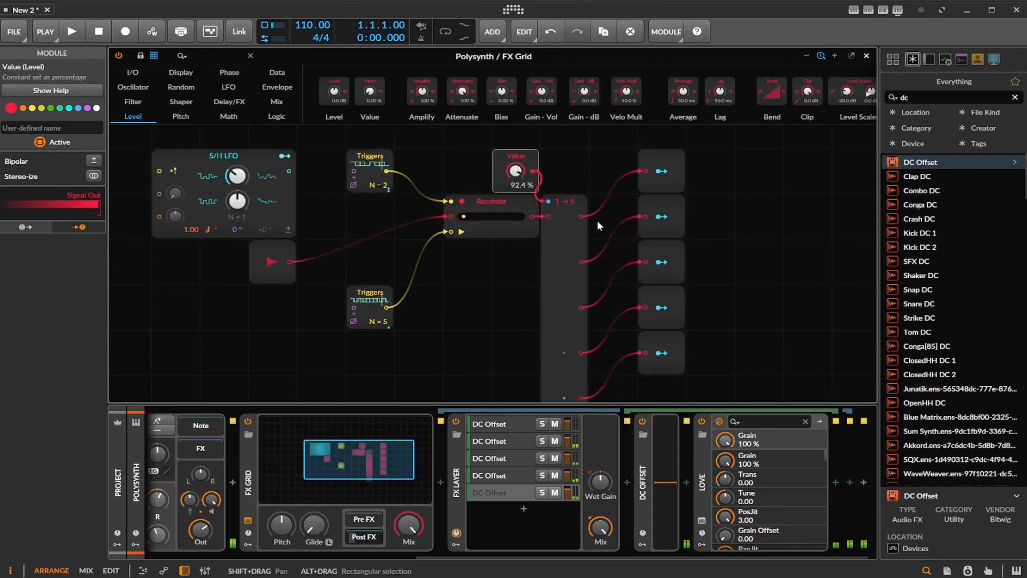
pyautogui.click(549, 272)
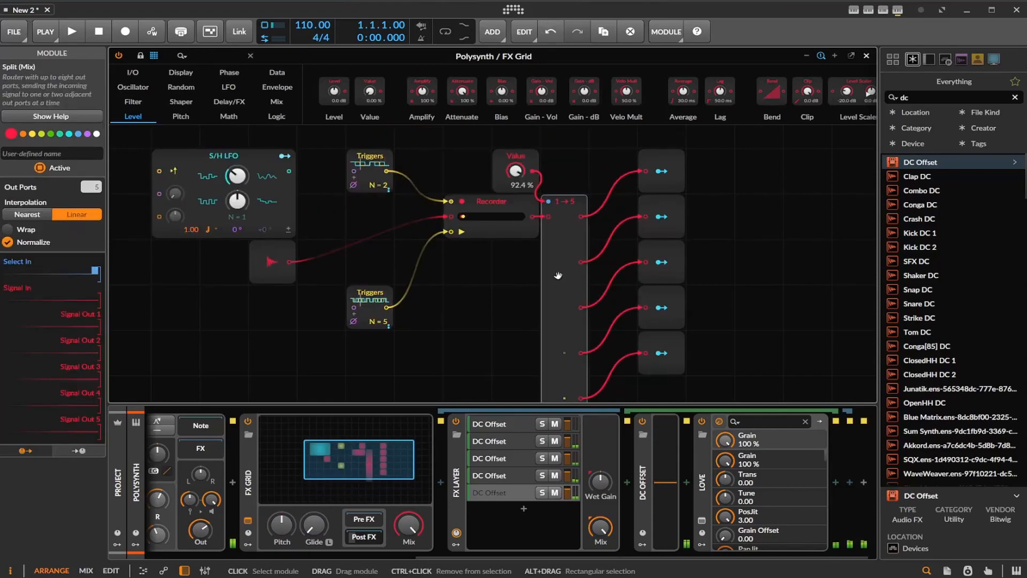
pyautogui.click(26, 214)
# Audition the Split's stepped output switching by lowering the Value module through 72.8 % and 48.8 % to 10.4 %
pyautogui.scroll(-2, 483, 269)
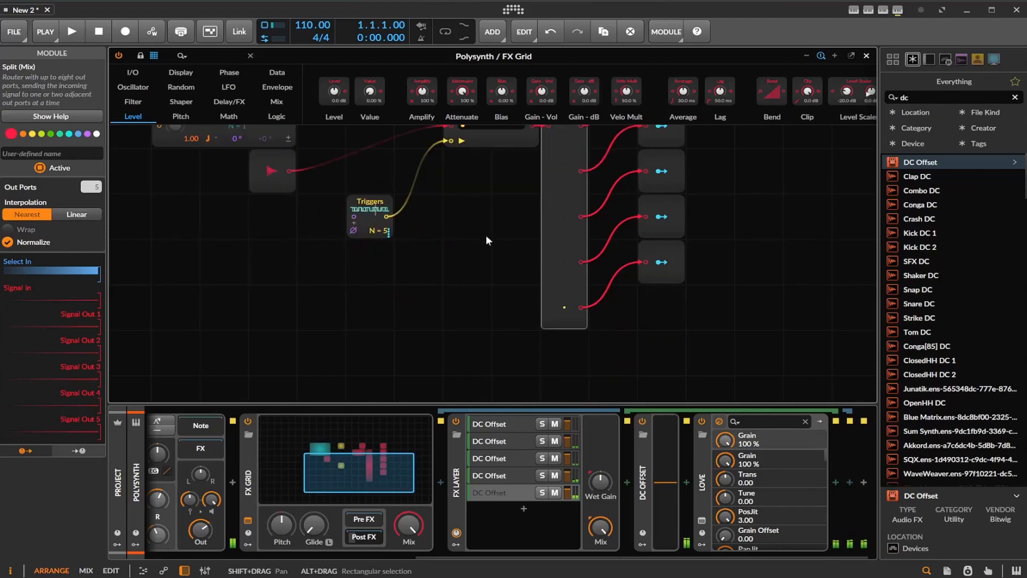
pyautogui.scroll(1, 493, 215)
pyautogui.scroll(1, 521, 147)
pyautogui.moveTo(519, 169); pyautogui.dragTo(519, 191)
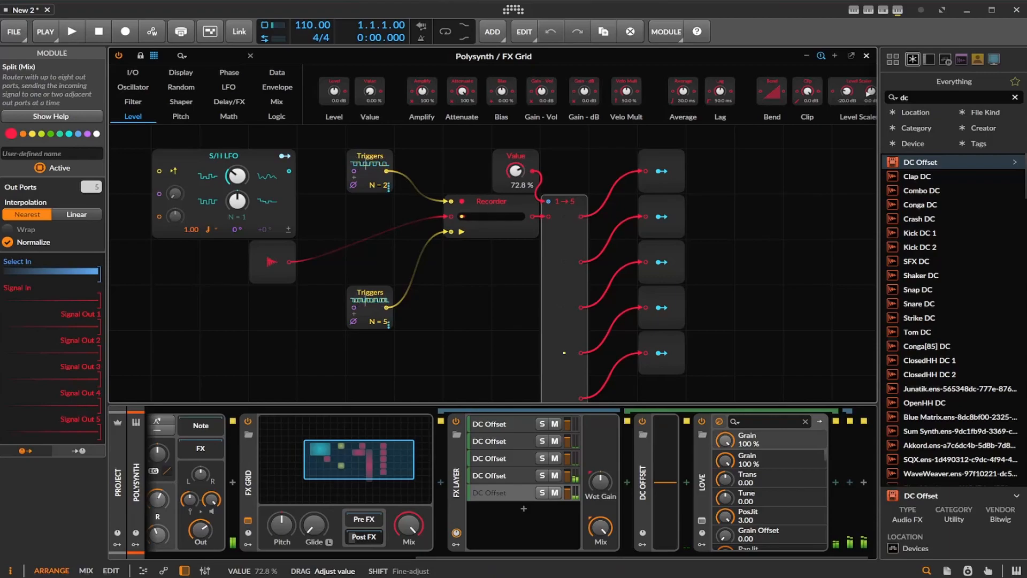
pyautogui.moveTo(516, 170); pyautogui.dragTo(516, 196)
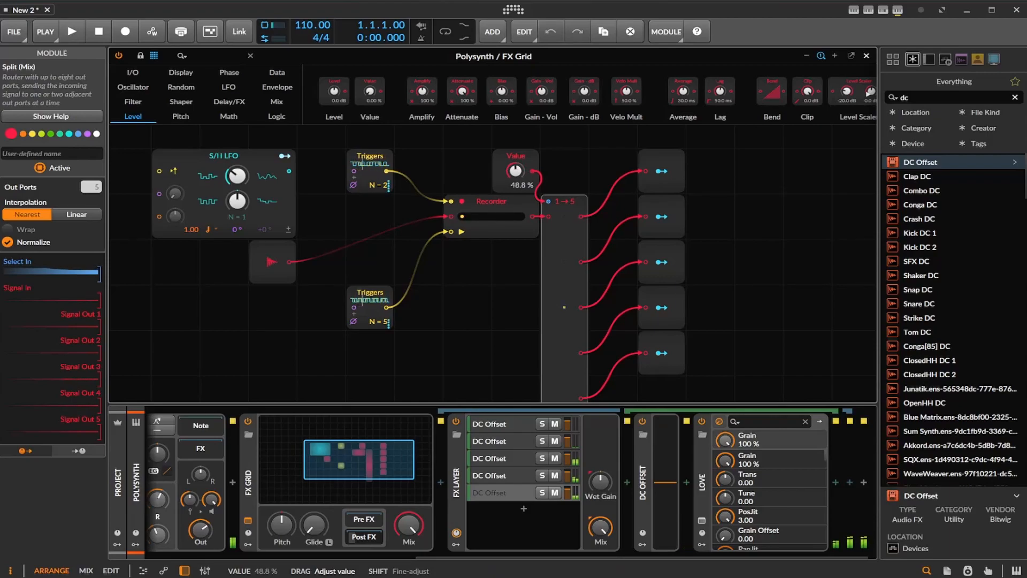
pyautogui.moveTo(516, 197); pyautogui.dragTo(515, 239)
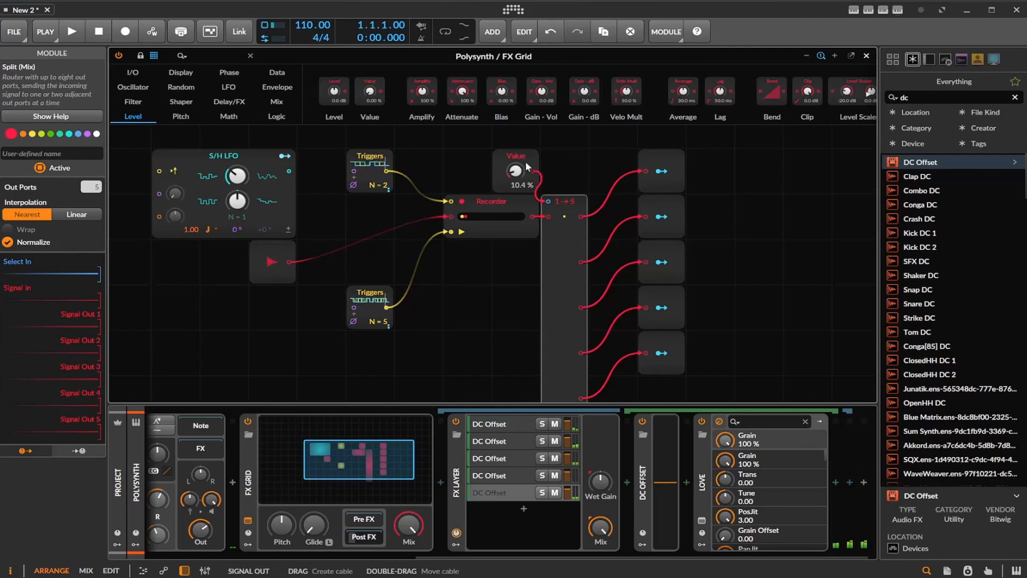
# Move the Value and Split modules apart to clear space, and place a Ø Counter module directly above the Recorder
pyautogui.moveTo(526, 160); pyautogui.dragTo(488, 142)
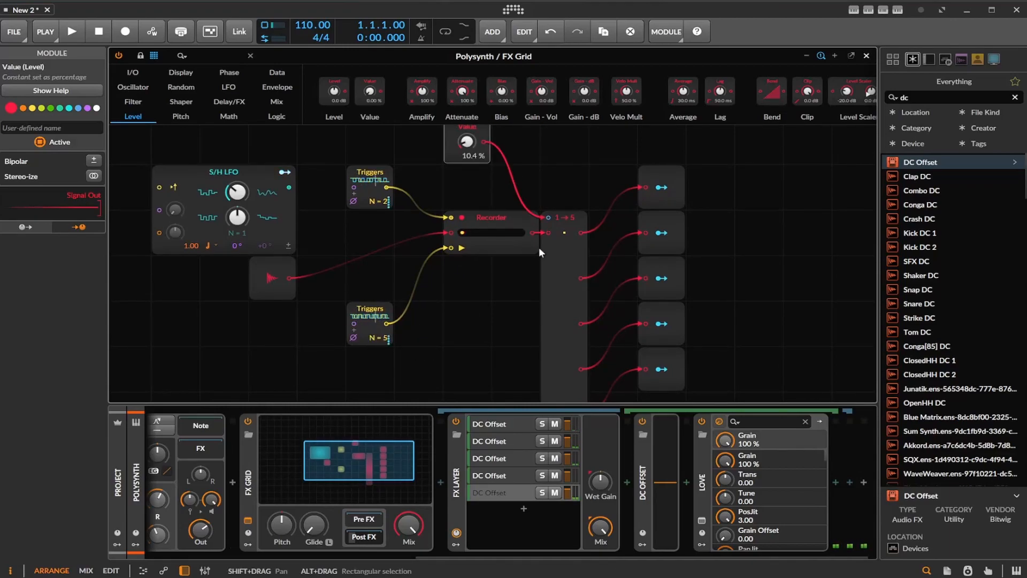
pyautogui.moveTo(554, 246); pyautogui.dragTo(598, 253)
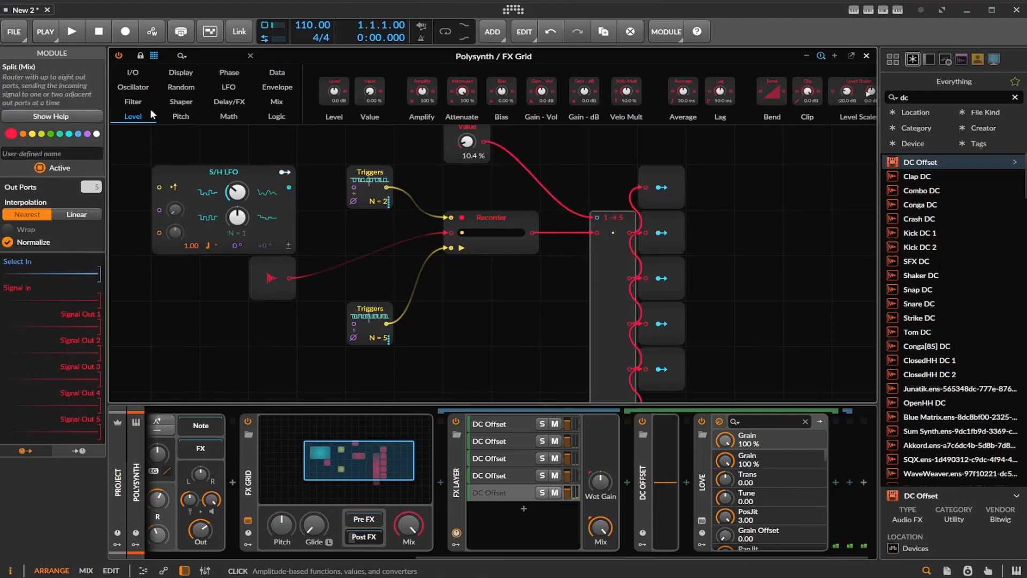
pyautogui.click(265, 112)
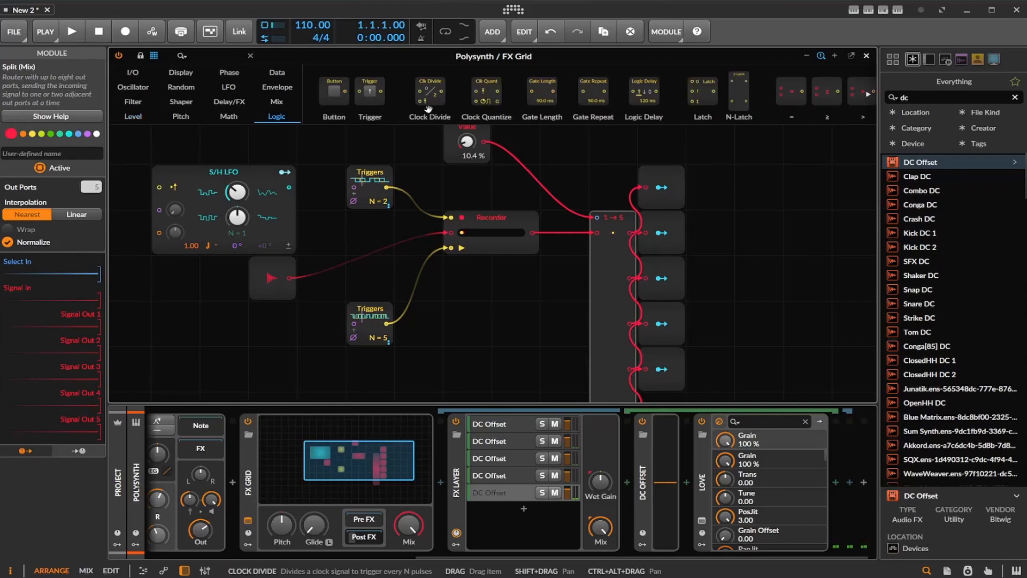
pyautogui.click(276, 72)
pyautogui.scroll(-4, 355, 91)
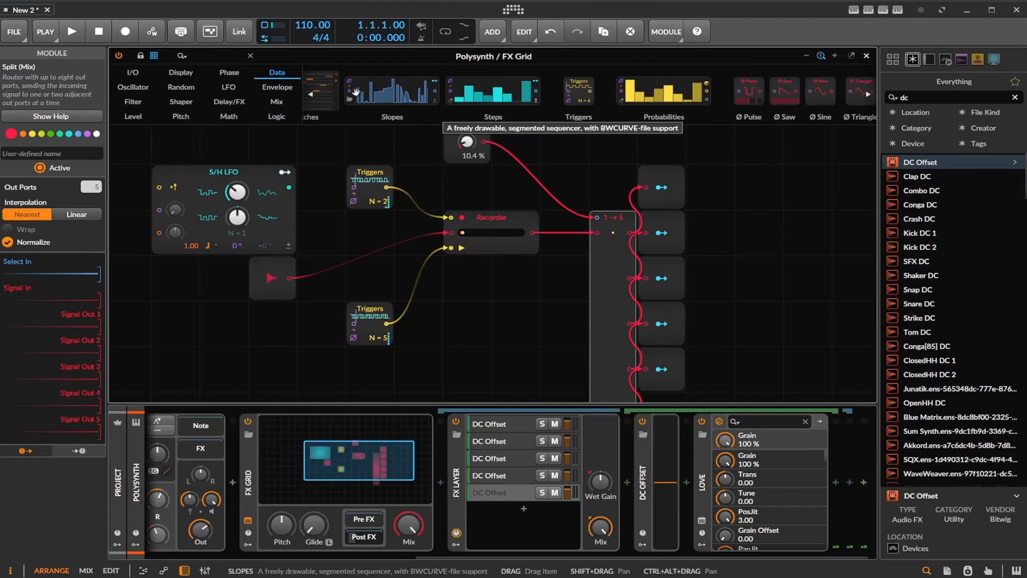
pyautogui.click(228, 86)
pyautogui.click(224, 72)
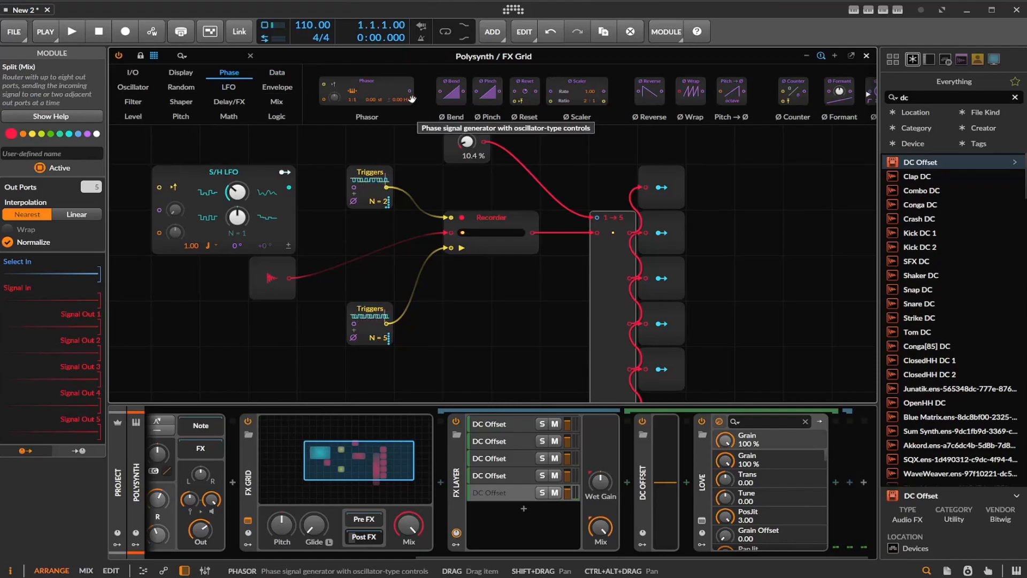
pyautogui.scroll(-5, 412, 99)
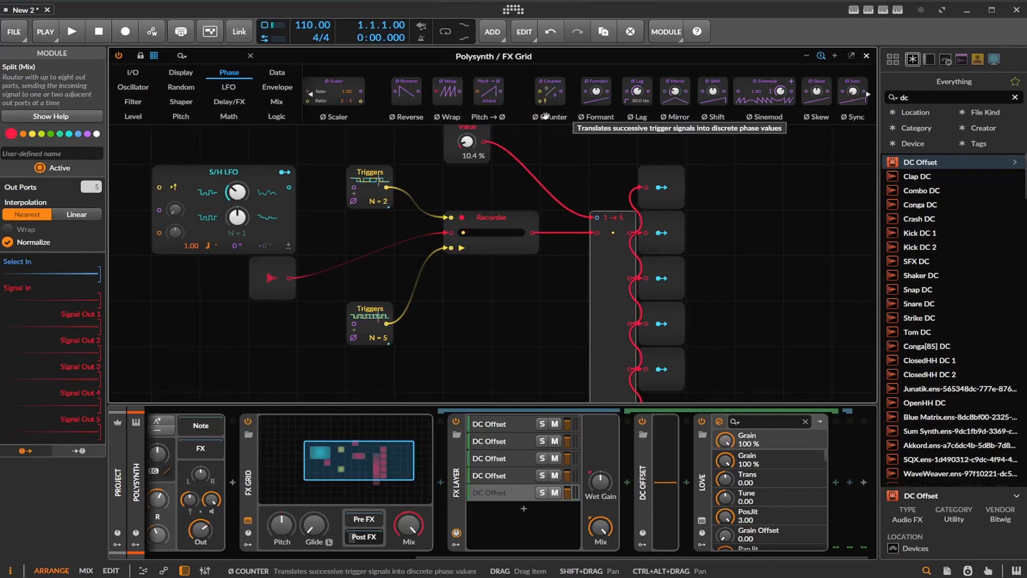
pyautogui.moveTo(551, 94); pyautogui.dragTo(513, 179)
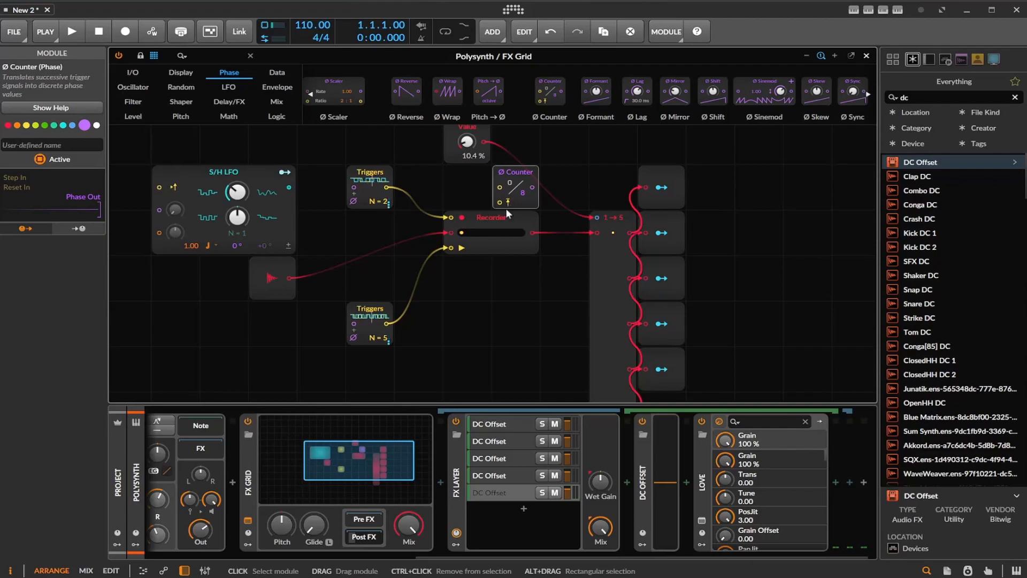
# Connect the N = 5 Triggers module only to the Counter's Step In, and the Counter's Phase Out to the Split's select input
pyautogui.moveTo(386, 323); pyautogui.dragTo(493, 203)
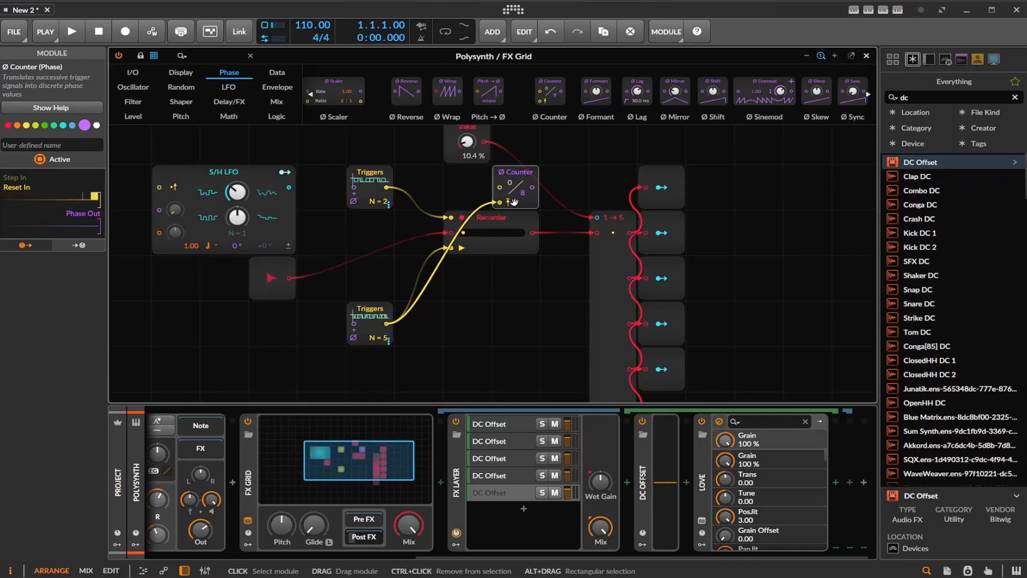
pyautogui.click(84, 106)
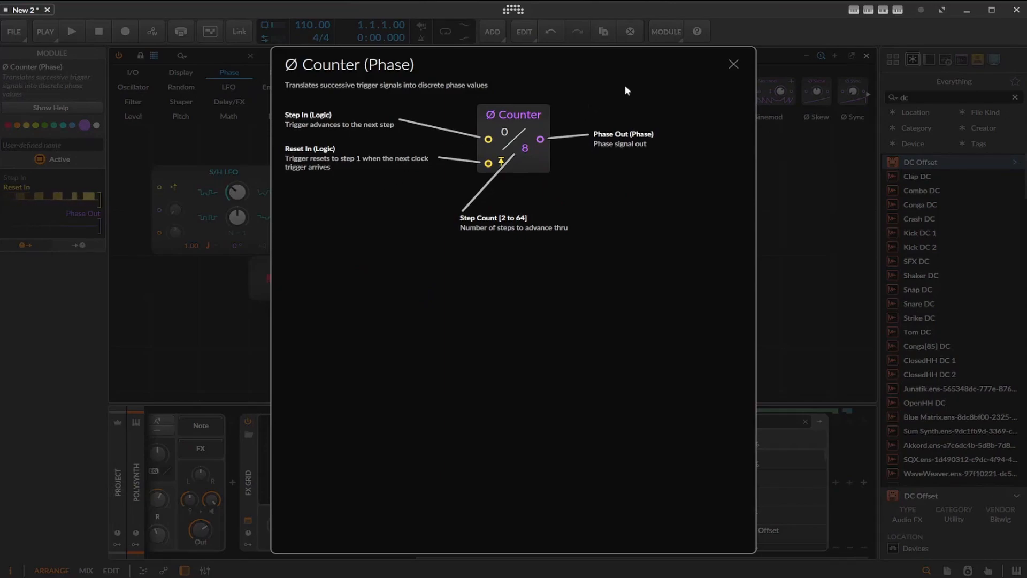
pyautogui.click(726, 62)
pyautogui.moveTo(386, 323); pyautogui.dragTo(496, 188)
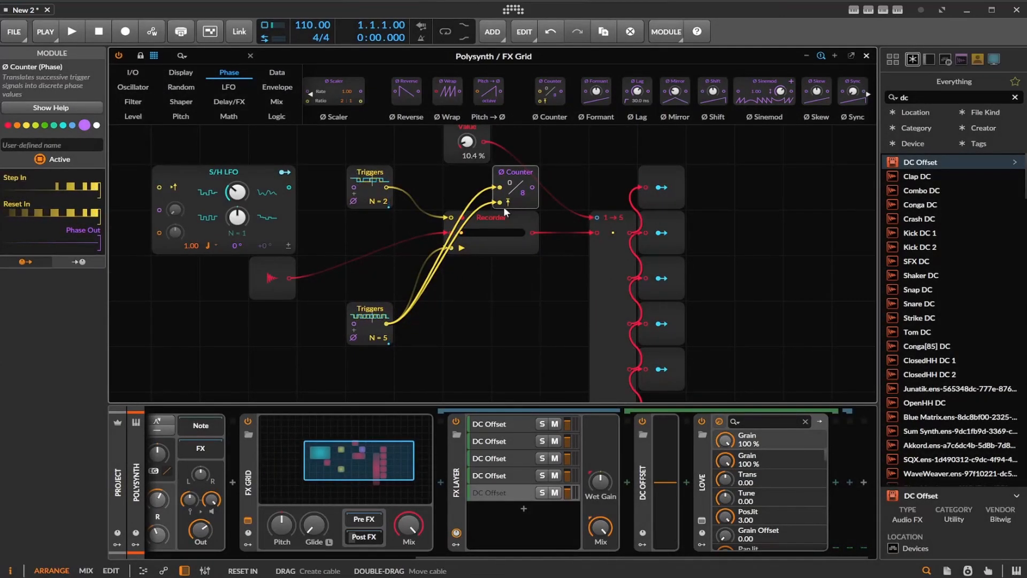
pyautogui.doubleClick(501, 202)
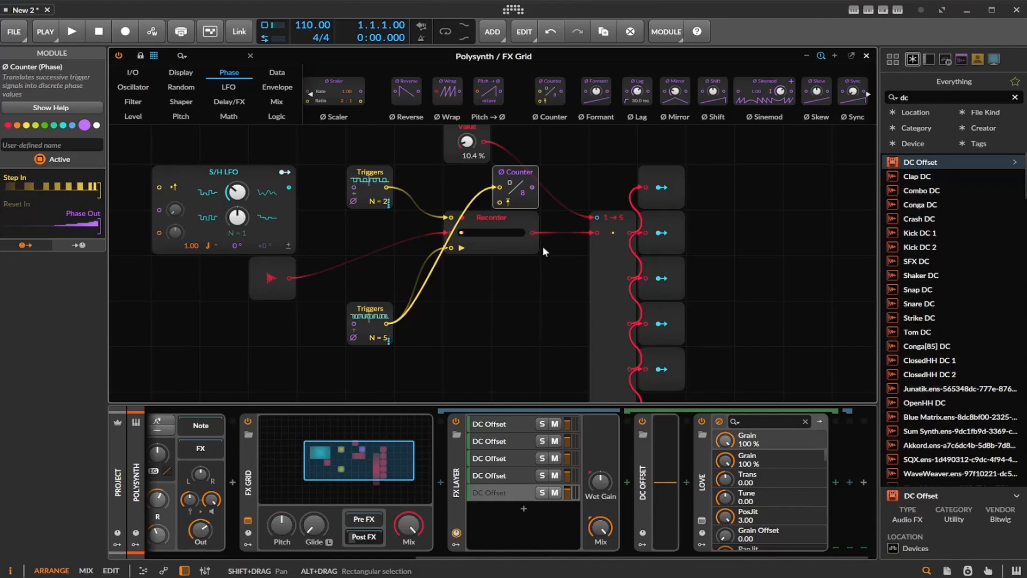
pyautogui.moveTo(532, 187); pyautogui.dragTo(598, 218)
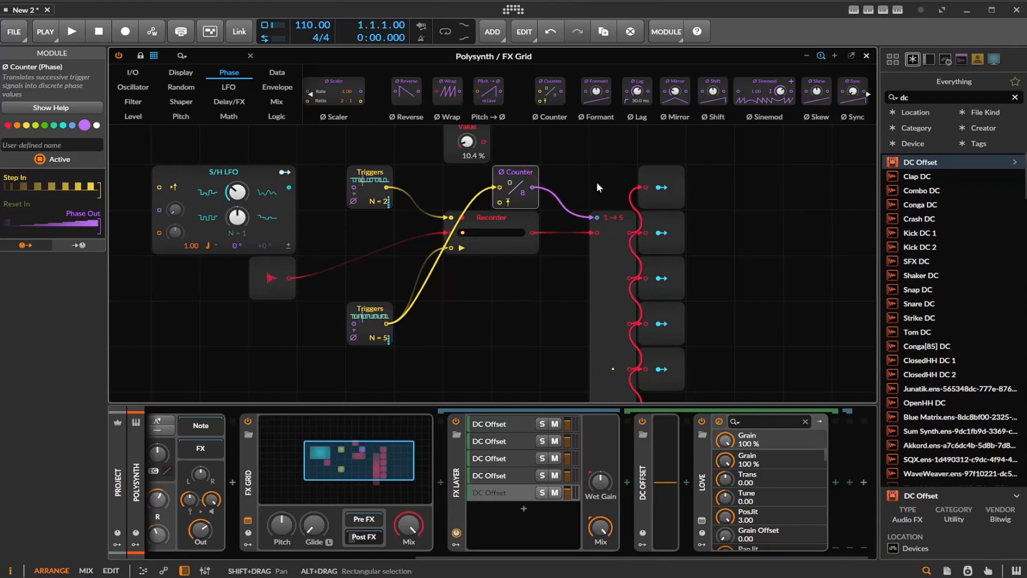
# Compare the sound with and without the effect by switching the FX Grid off and on twice, leaving it enabled
pyautogui.scroll(-3, 598, 168)
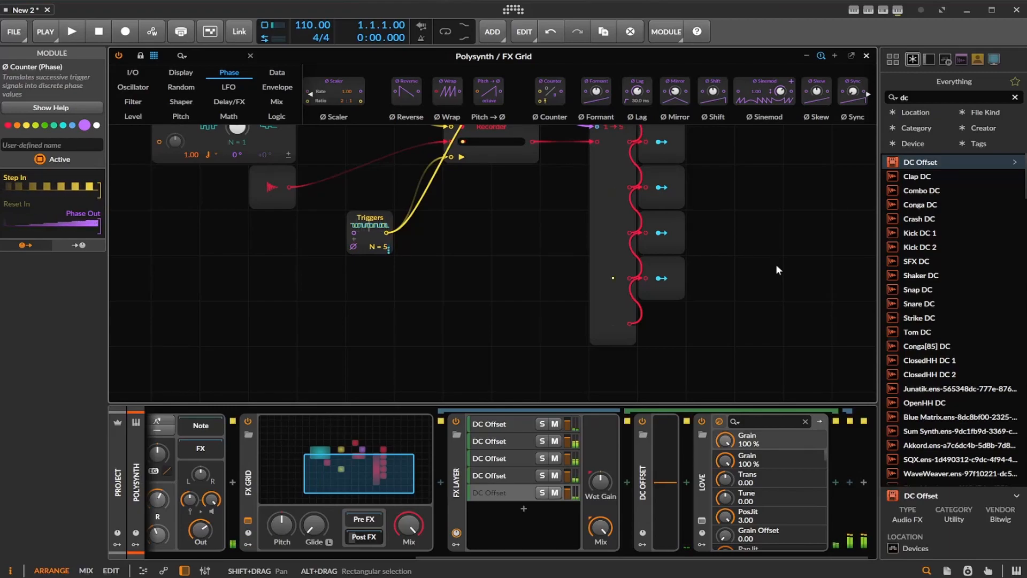
pyautogui.scroll(3, 730, 253)
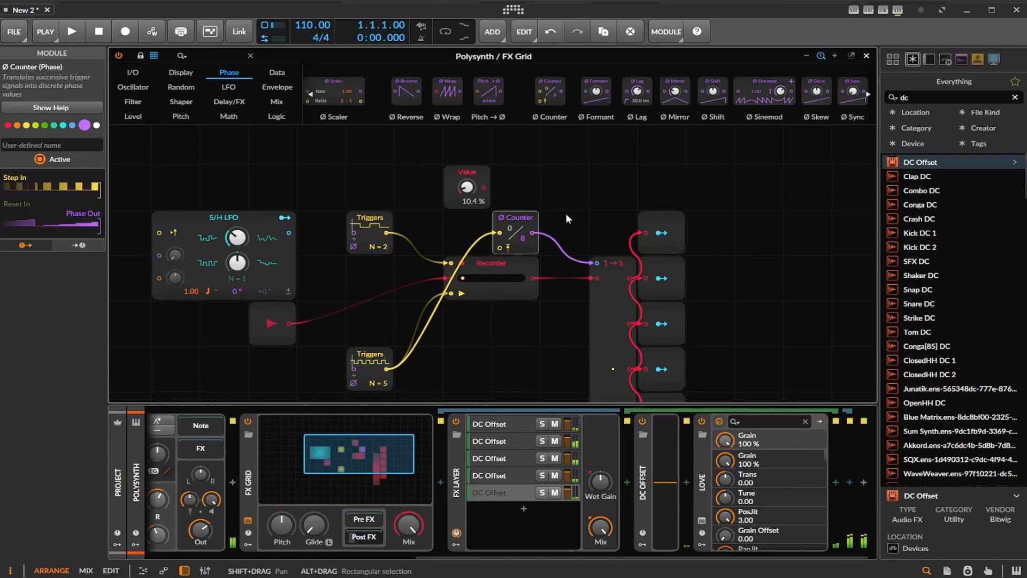
pyautogui.scroll(-3, 580, 225)
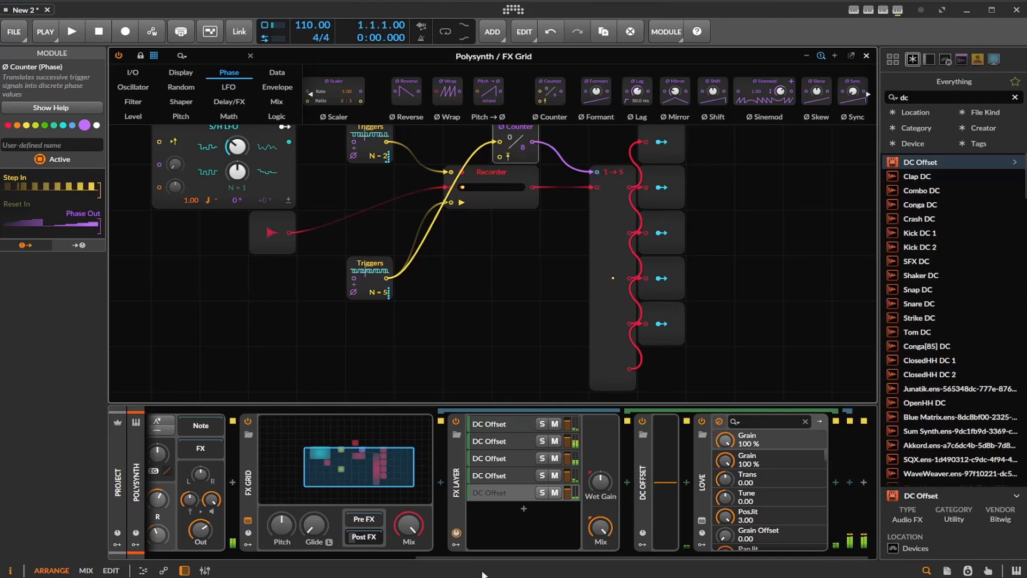
pyautogui.hscroll(-5, 476, 561)
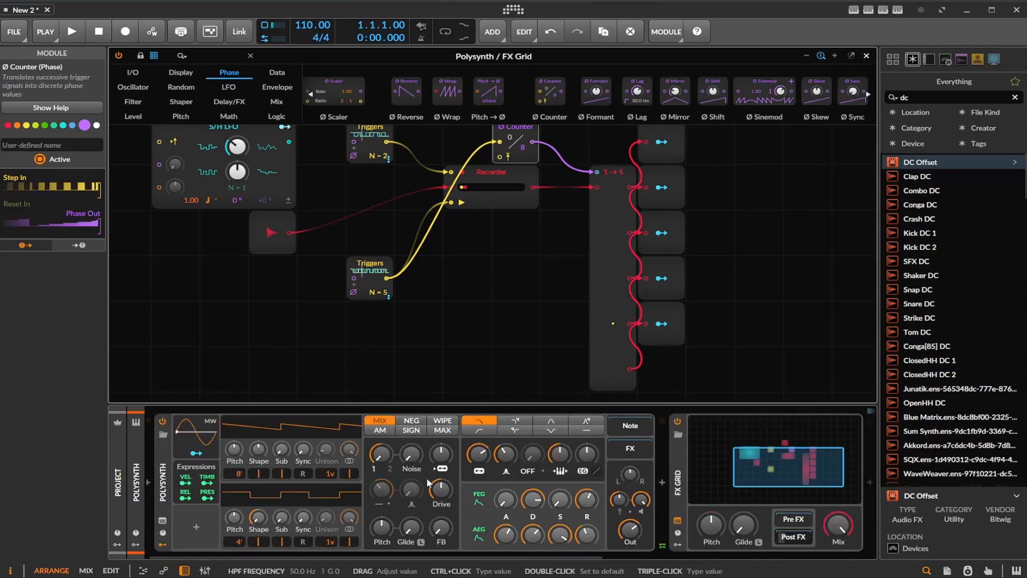
pyautogui.click(677, 422)
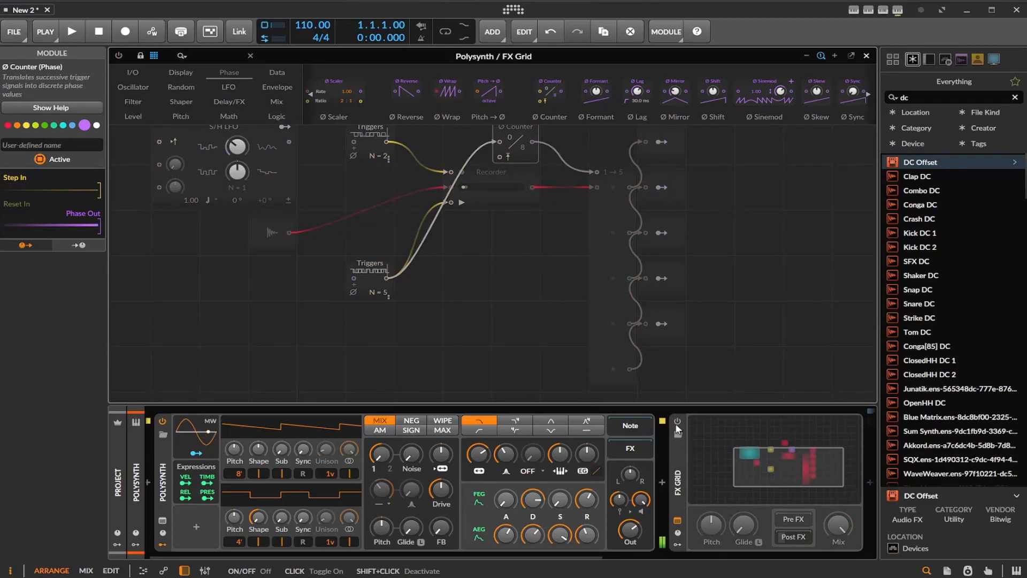
pyautogui.click(677, 424)
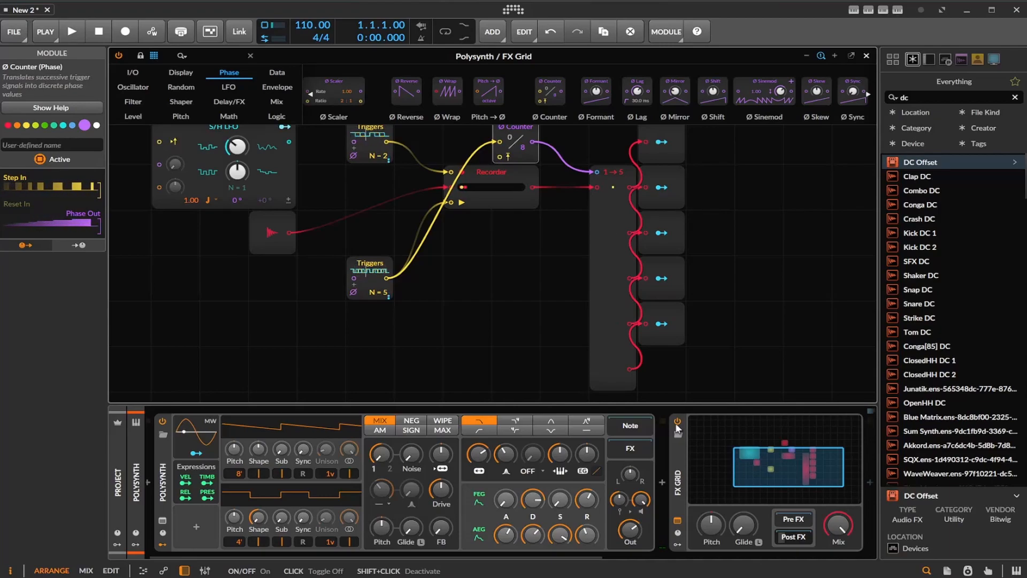
pyautogui.click(677, 423)
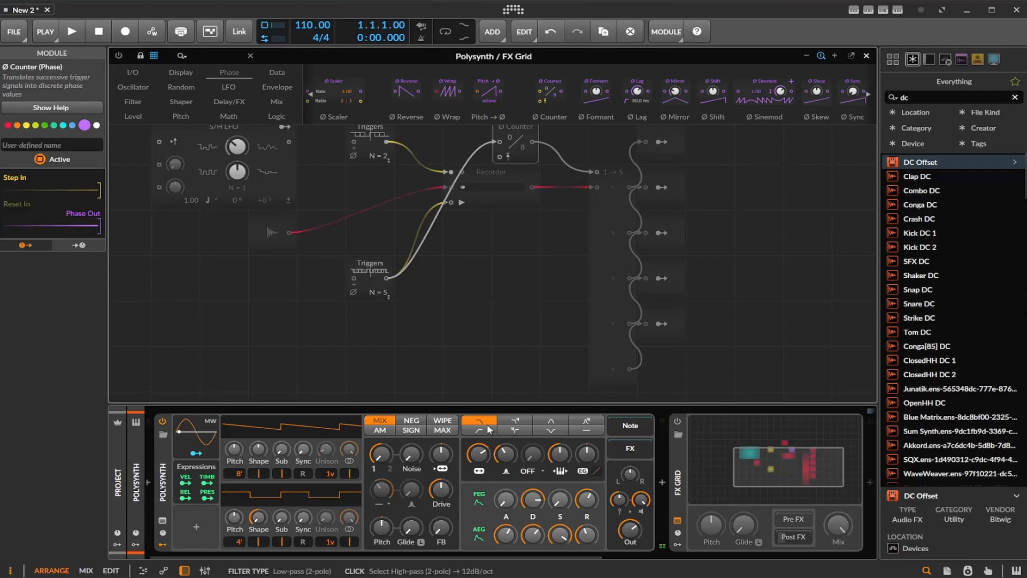
pyautogui.click(677, 422)
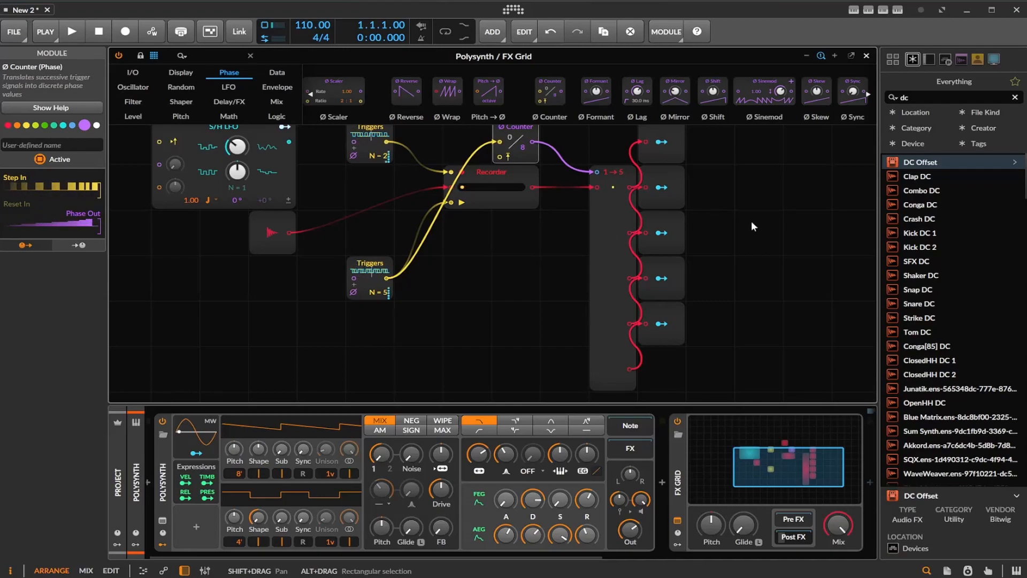
pyautogui.scroll(2, 723, 289)
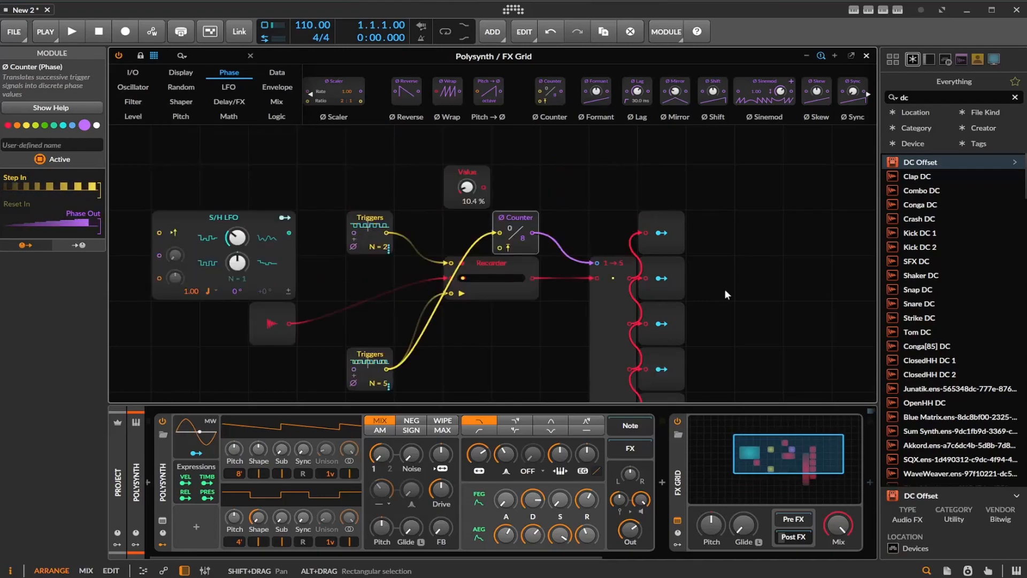
pyautogui.scroll(-1, 725, 289)
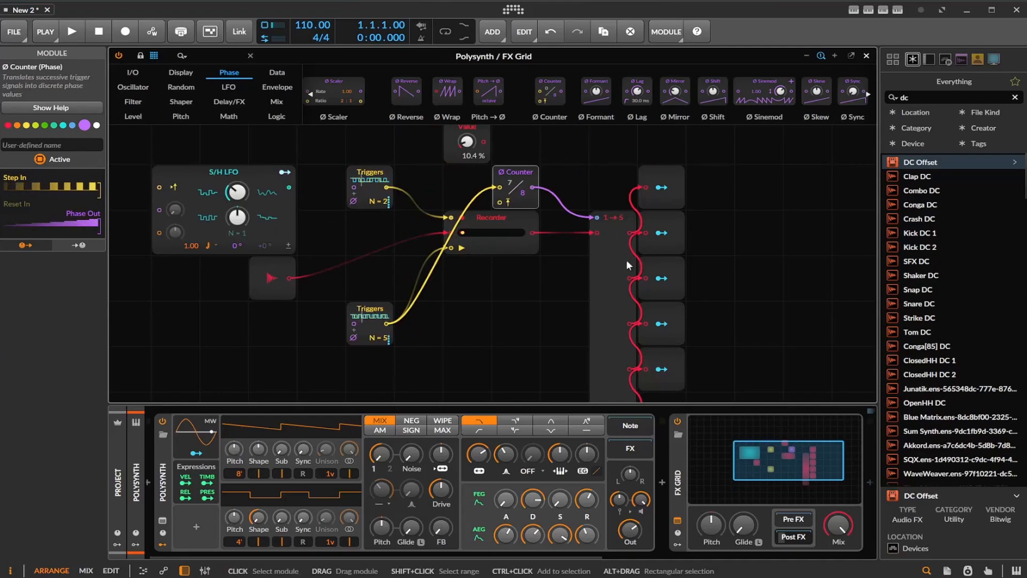
pyautogui.scroll(-1, 626, 262)
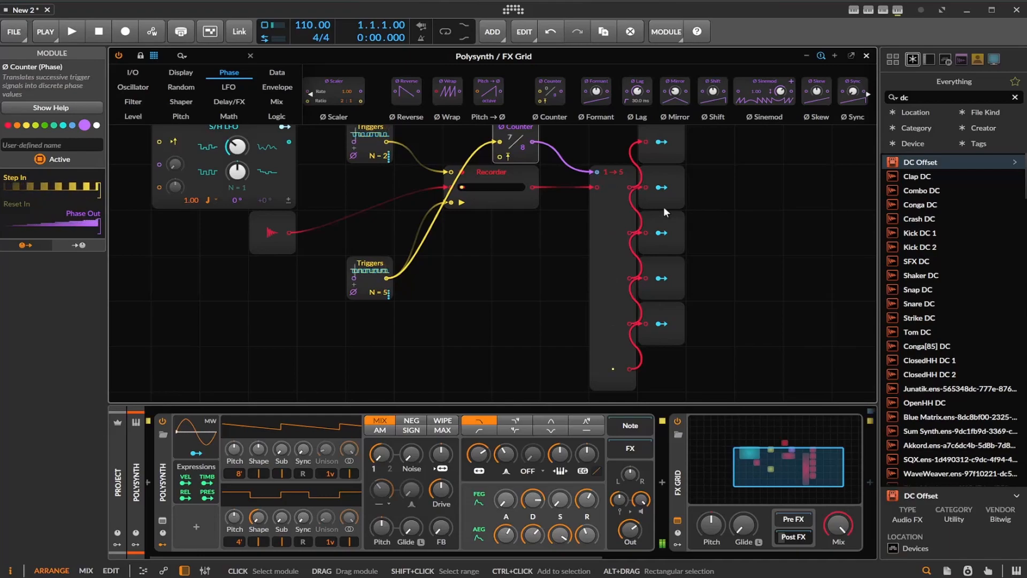
# Search the device library for "dis" and add a Distortion device after Narcotic in the first FX Layer chain
pyautogui.hscroll(5, 546, 555)
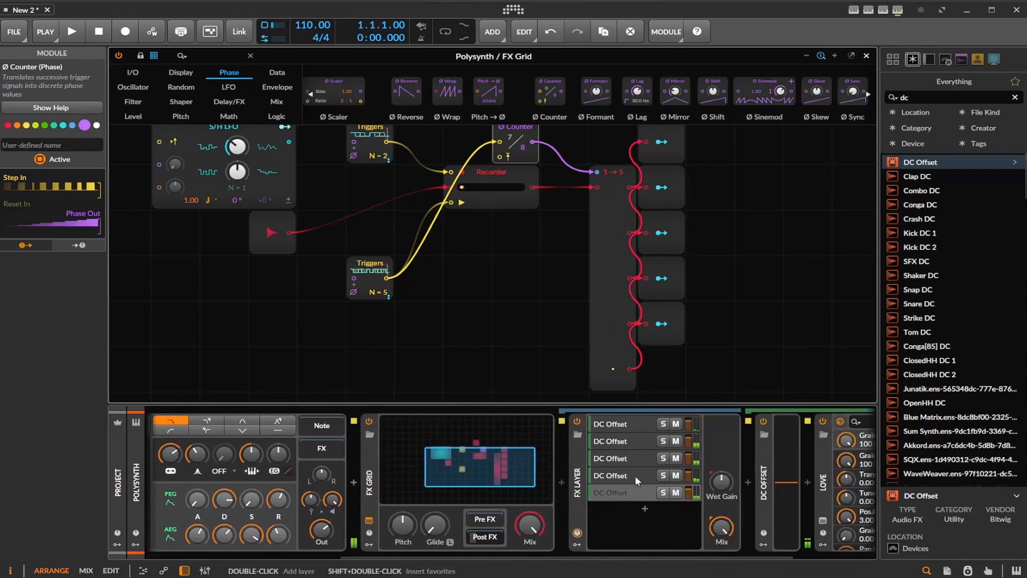
pyautogui.click(630, 429)
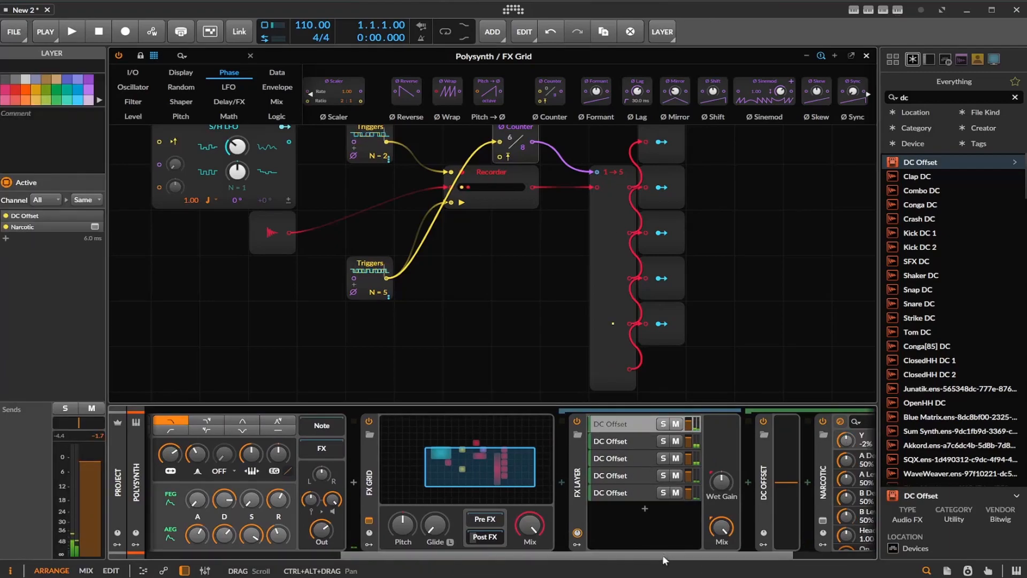
pyautogui.moveTo(662, 556); pyautogui.dragTo(852, 550)
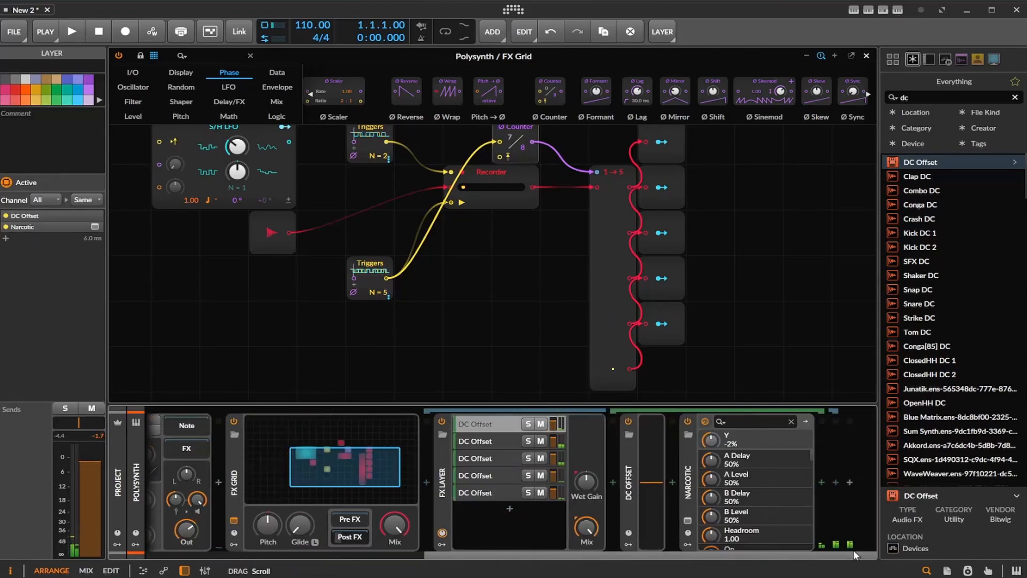
pyautogui.click(909, 97)
pyautogui.write('dis')
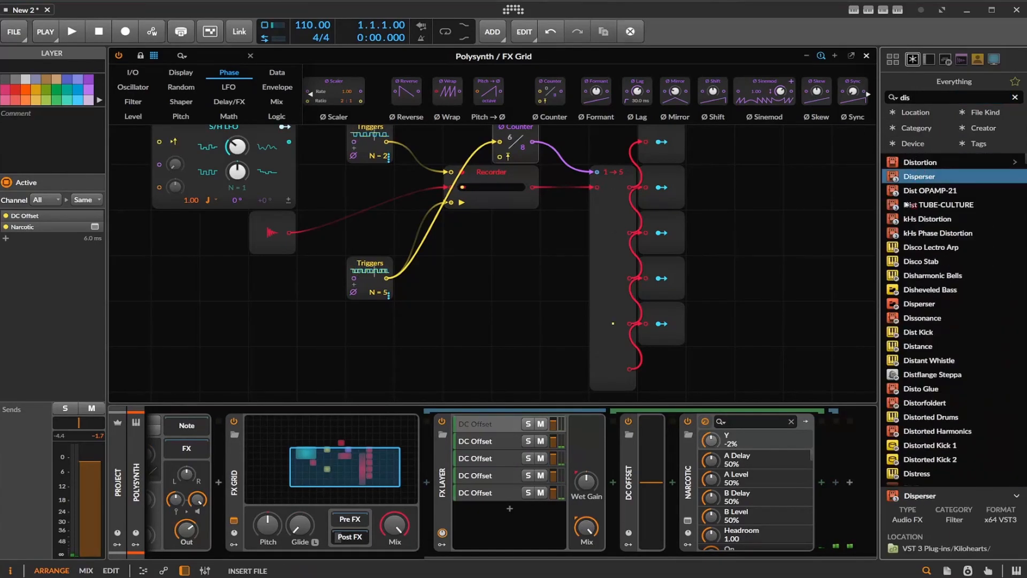
pyautogui.moveTo(924, 162); pyautogui.dragTo(799, 376)
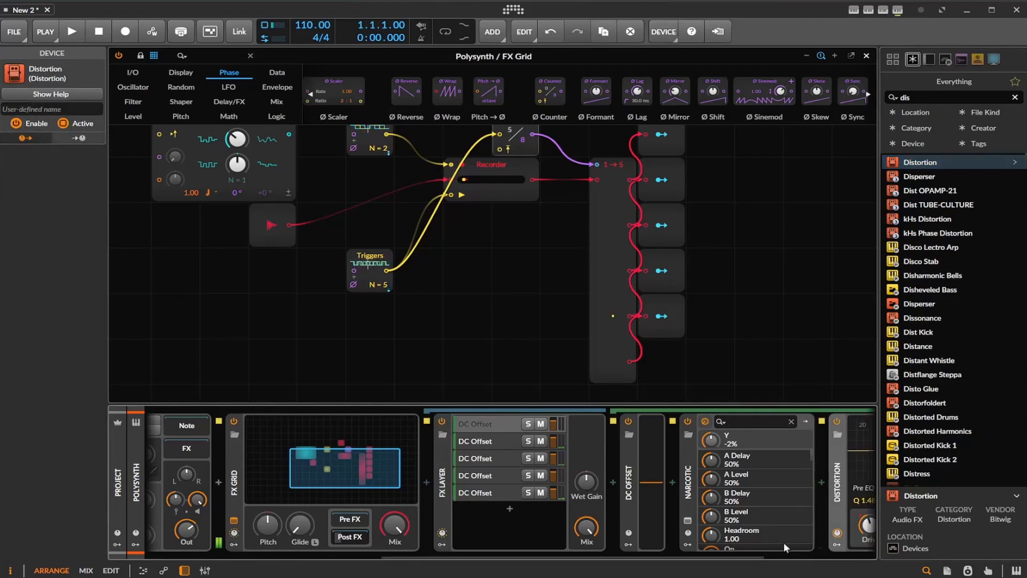
pyautogui.moveTo(873, 530); pyautogui.dragTo(873, 522)
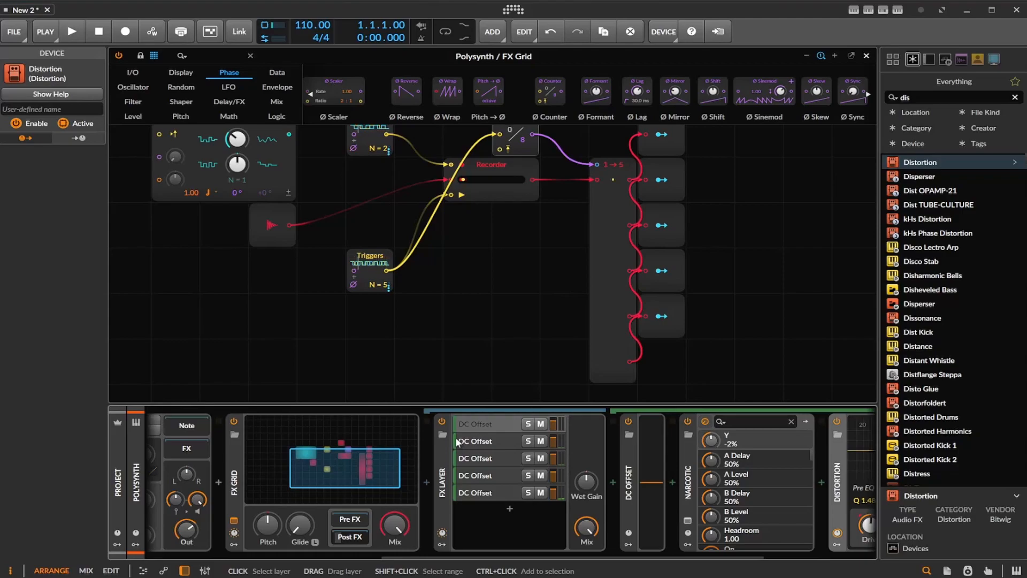
# Nudge the first FX Layer chain's volume down slightly and select the topmost Modulator Out module in the grid
pyautogui.moveTo(553, 425); pyautogui.dragTo(553, 427)
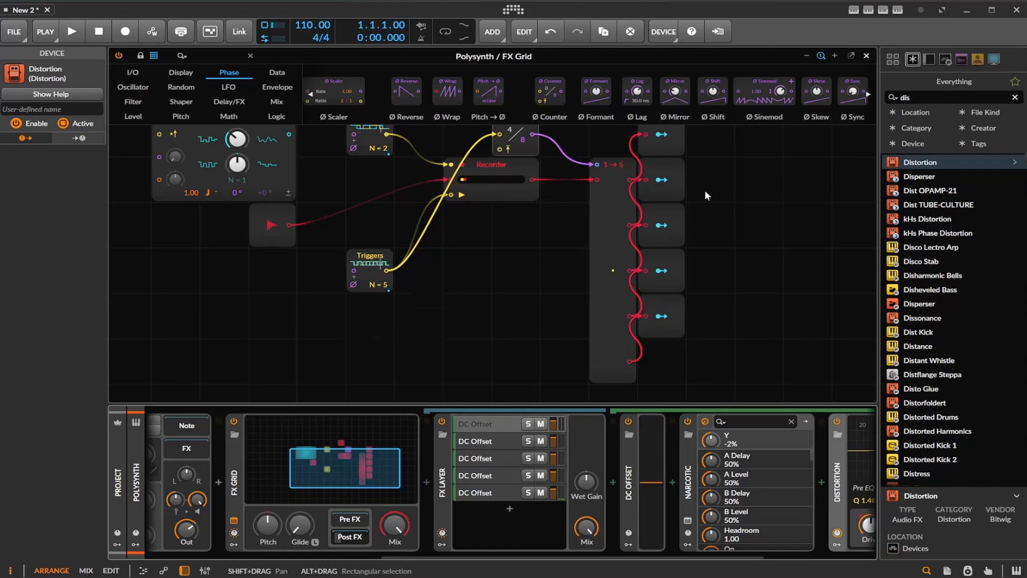
pyautogui.scroll(2, 706, 197)
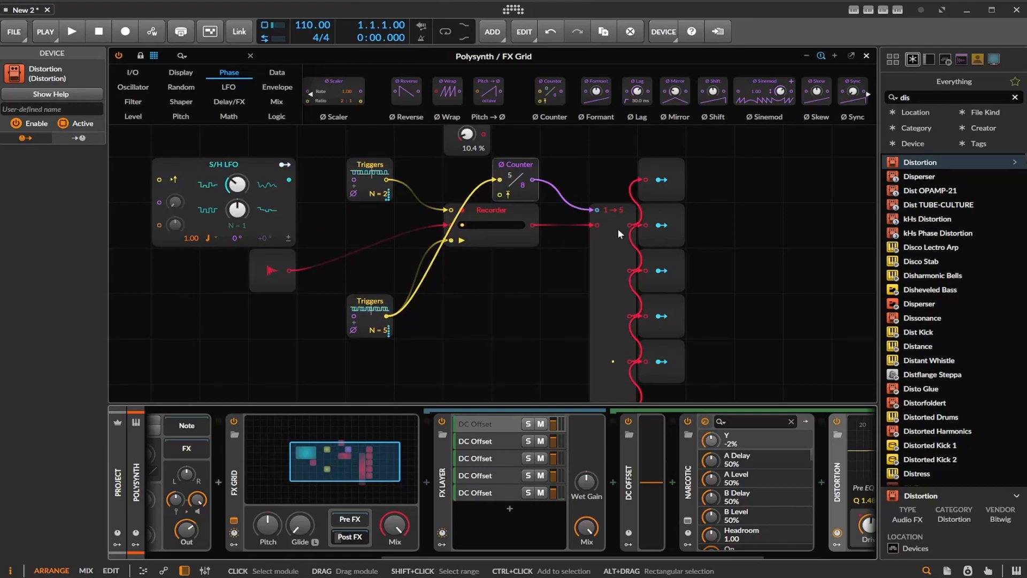
pyautogui.click(656, 198)
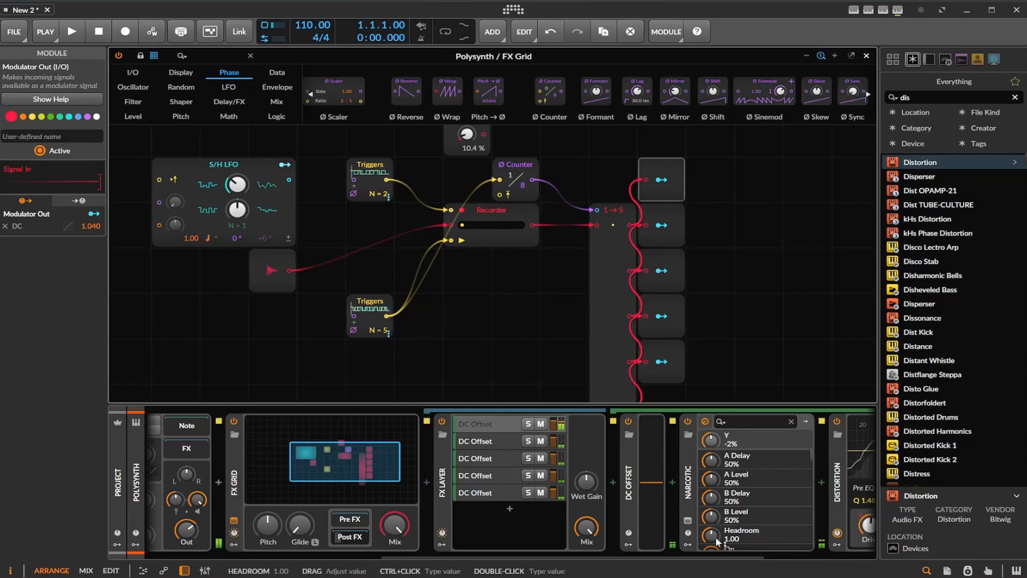
# Set the Distortion's Pre EQ to 255 Hz at -6.5 dB and low cut to 83.2 Hz, reduce Drive to about +18.6 dB, and adjust its Mix
pyautogui.moveTo(673, 558); pyautogui.dragTo(765, 551)
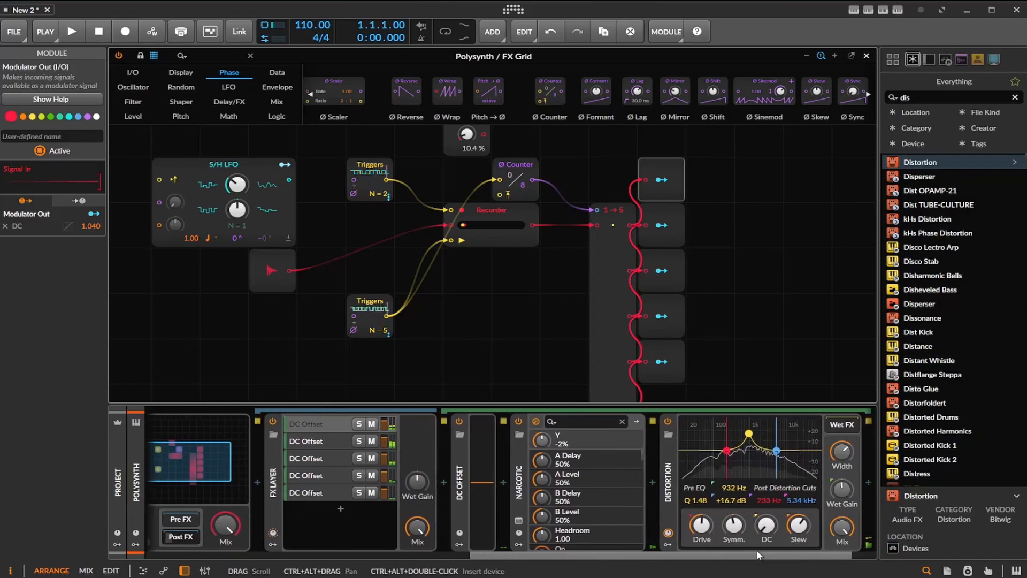
pyautogui.moveTo(766, 526)
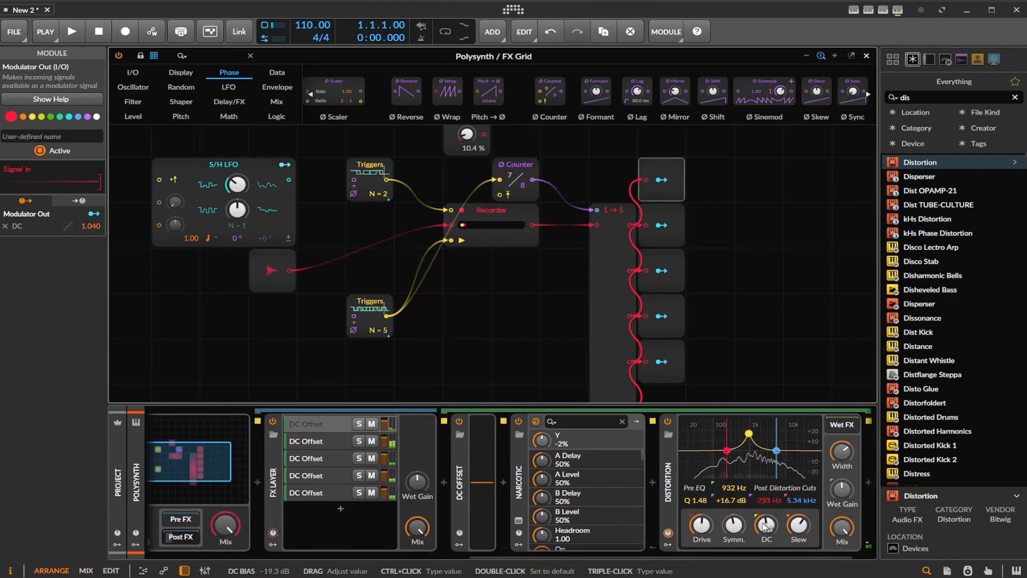
pyautogui.moveTo(753, 431); pyautogui.dragTo(728, 457)
pyautogui.moveTo(701, 525); pyautogui.dragTo(701, 546)
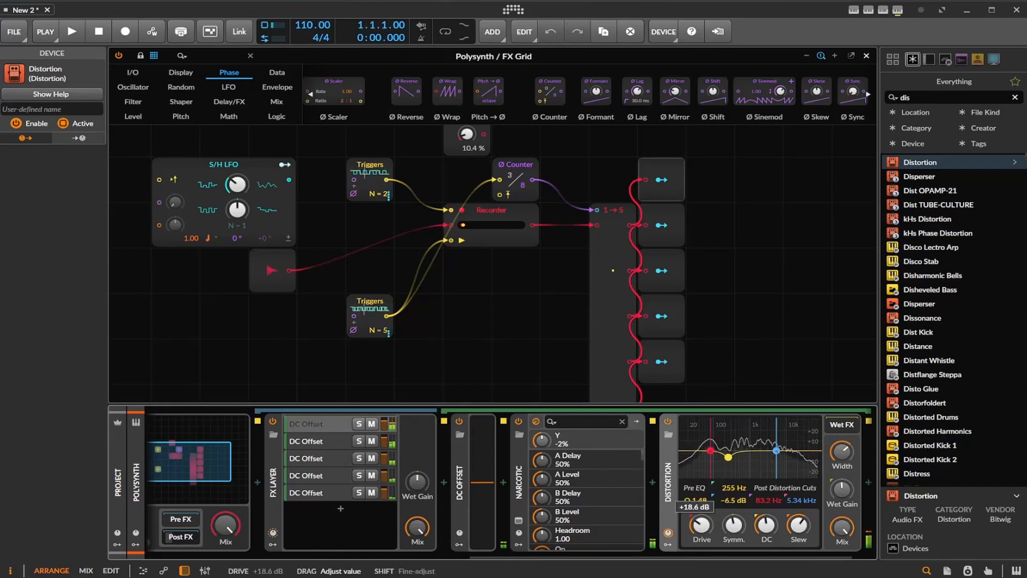
pyautogui.click(842, 527)
pyautogui.moveTo(842, 527)
pyautogui.mouseDown()
pyautogui.moveTo(845, 538)
pyautogui.moveTo(849, 527)
pyautogui.mouseUp()
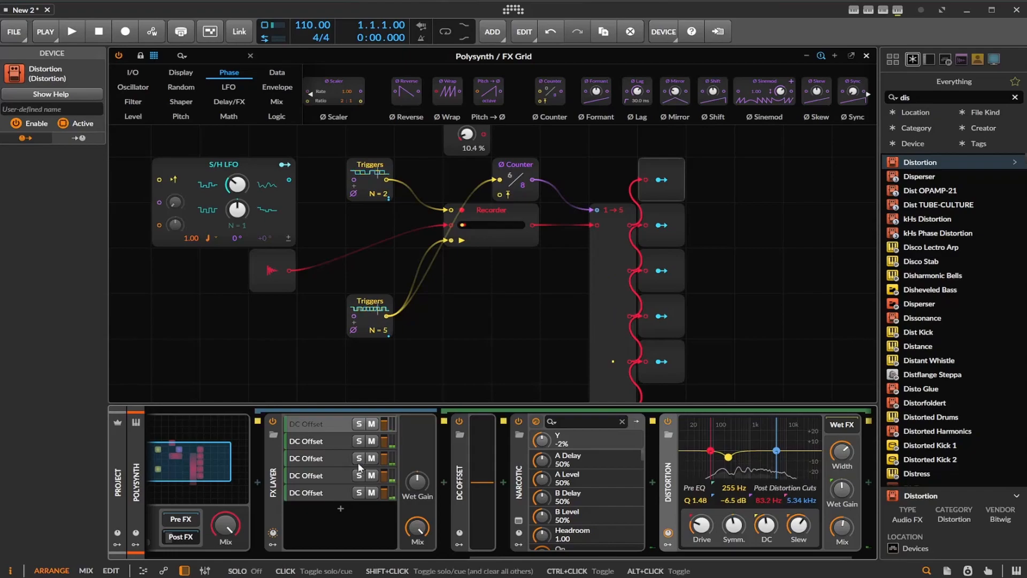
# Add an ADSR modulator to the FX Layer and map it to the first chain's Volume with an amount of 0.937
pyautogui.click(273, 544)
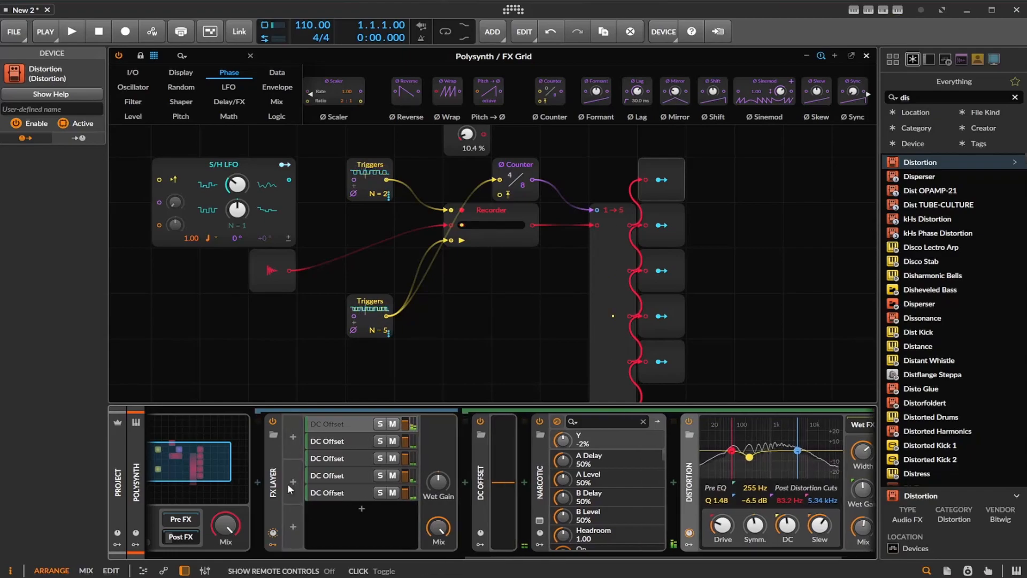
pyautogui.click(293, 437)
pyautogui.doubleClick(447, 223)
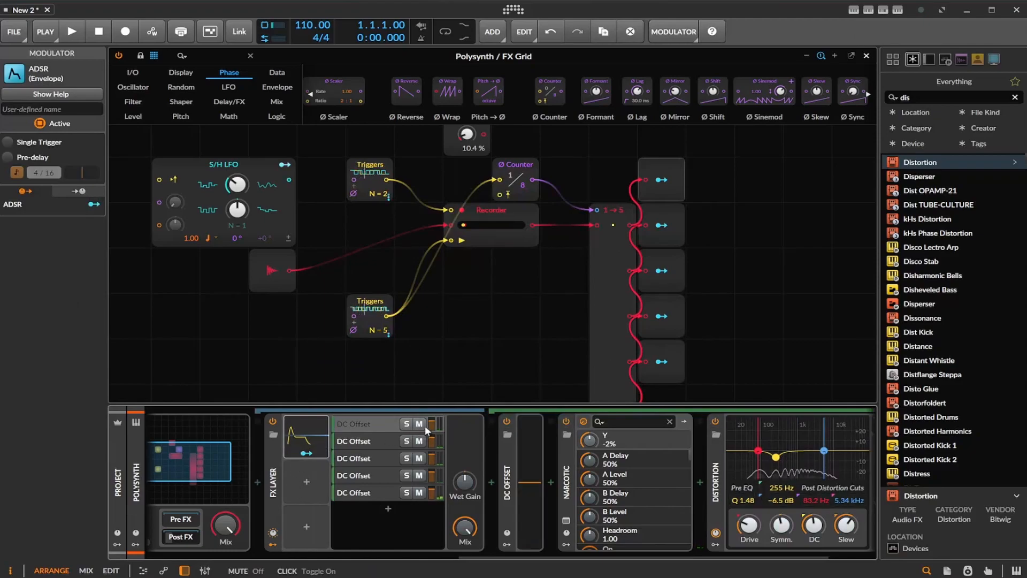
pyautogui.click(306, 453)
pyautogui.moveTo(432, 425); pyautogui.dragTo(432, 371)
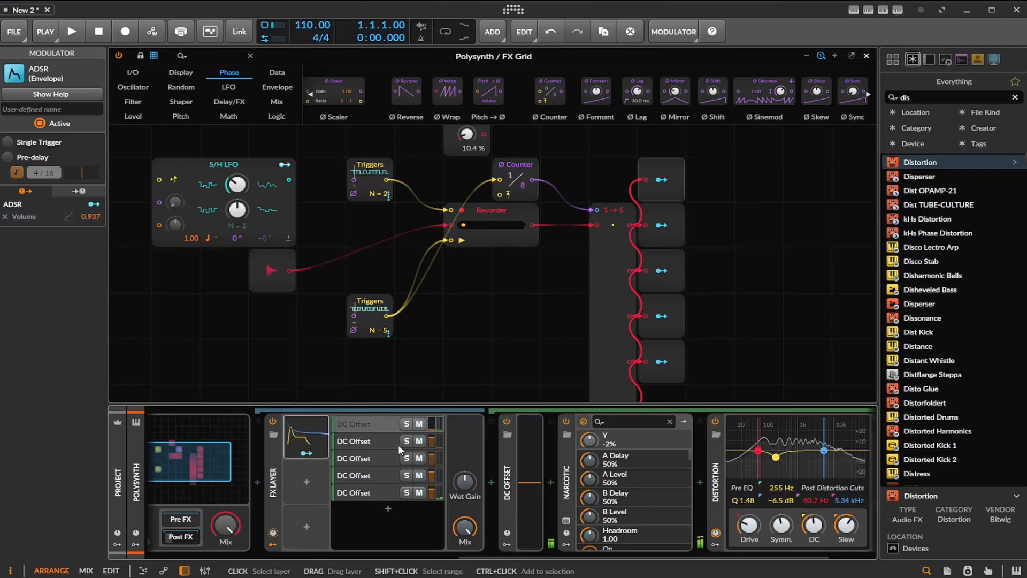
pyautogui.click(306, 453)
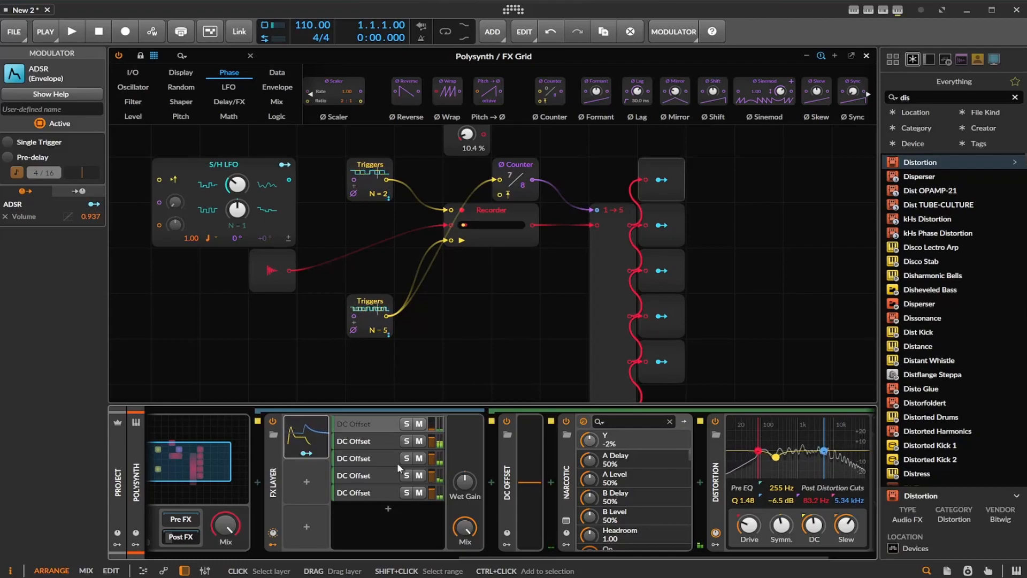
# Fine-tune the Distortion's Drive to about +19.1 dB
pyautogui.click(752, 532)
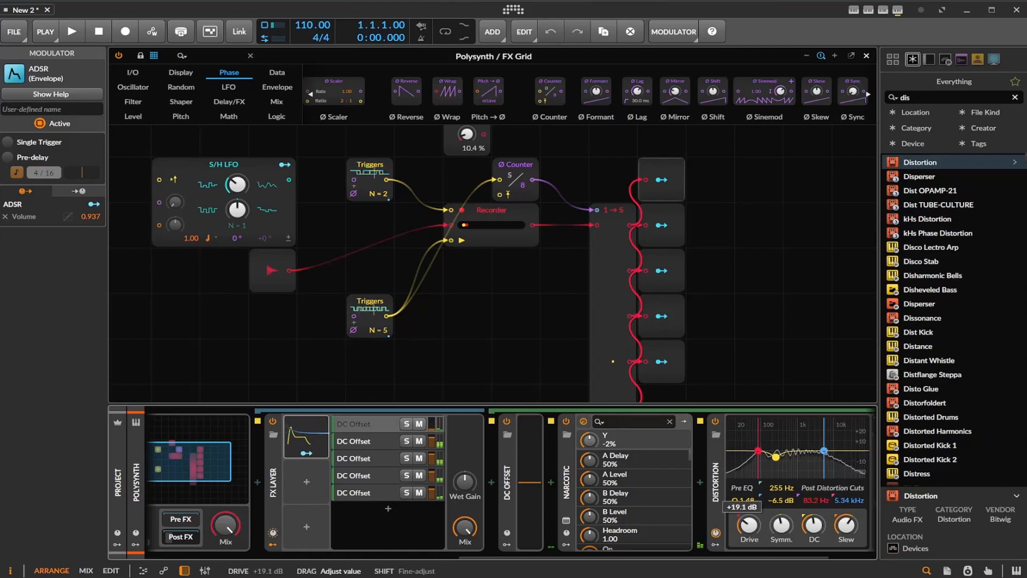
pyautogui.moveTo(753, 532); pyautogui.dragTo(755, 528)
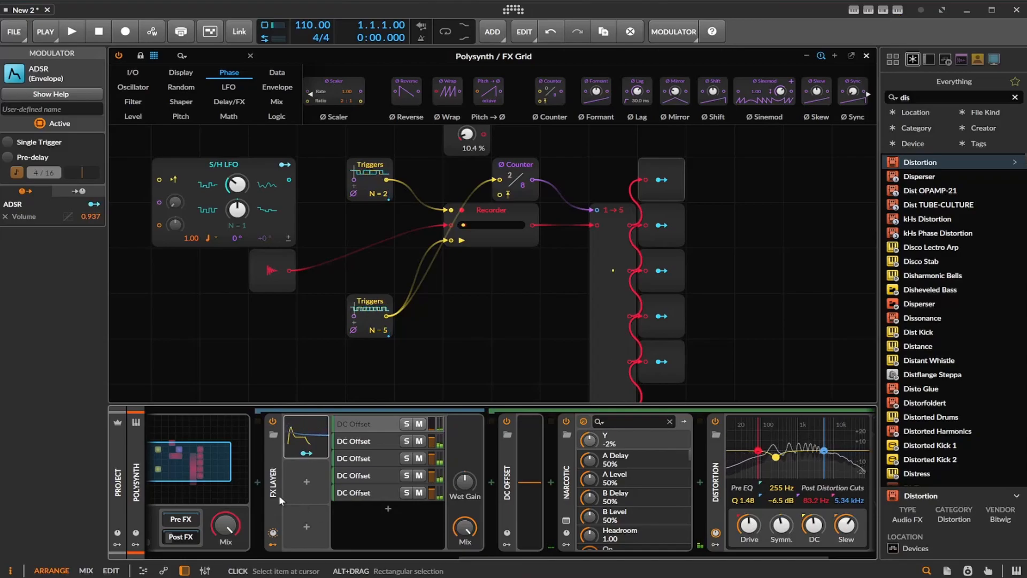
# Save the FX Layer as a library preset named GranFX with the dark tag
pyautogui.rightClick(276, 474)
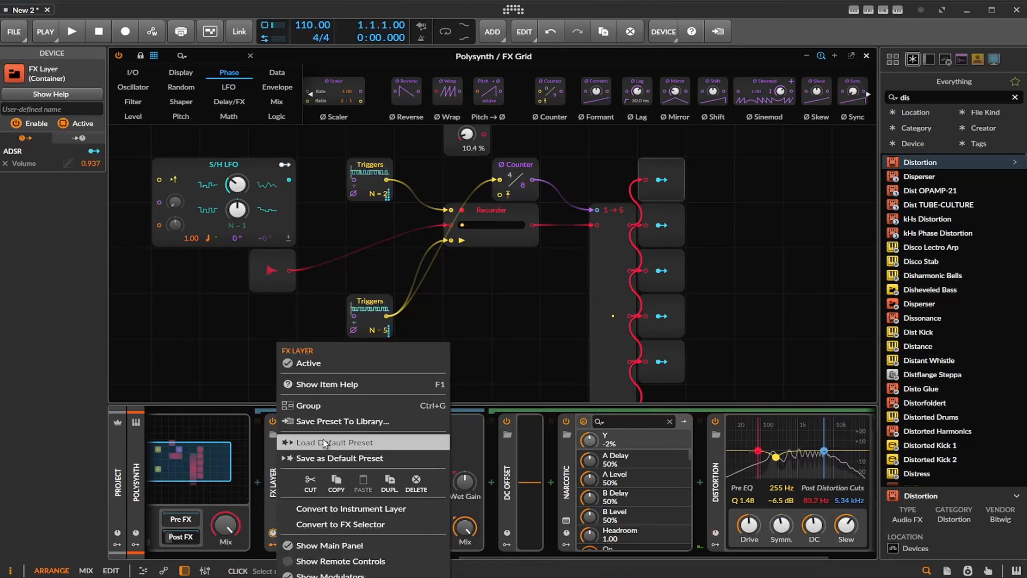
pyautogui.click(289, 421)
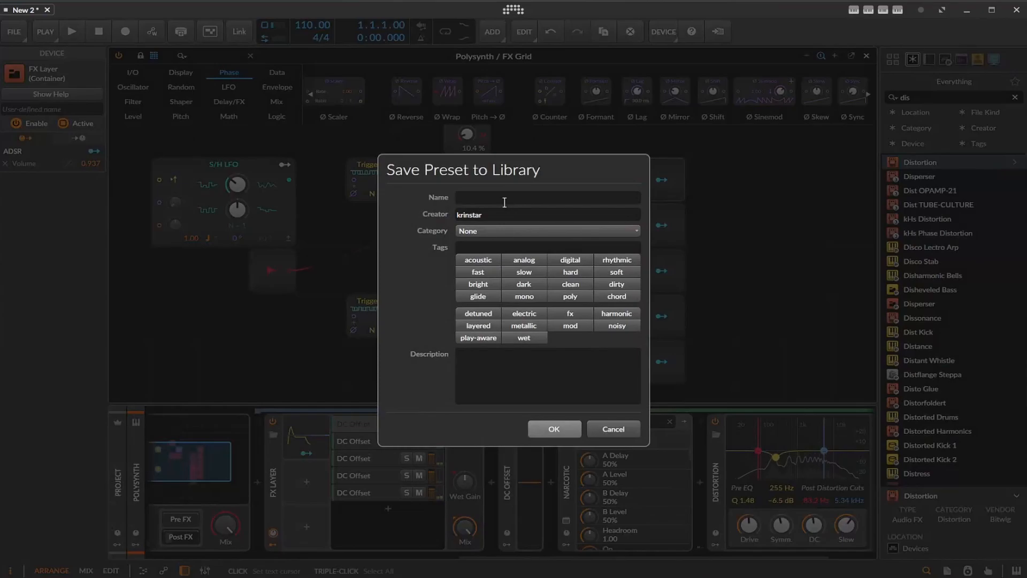
pyautogui.click(504, 201)
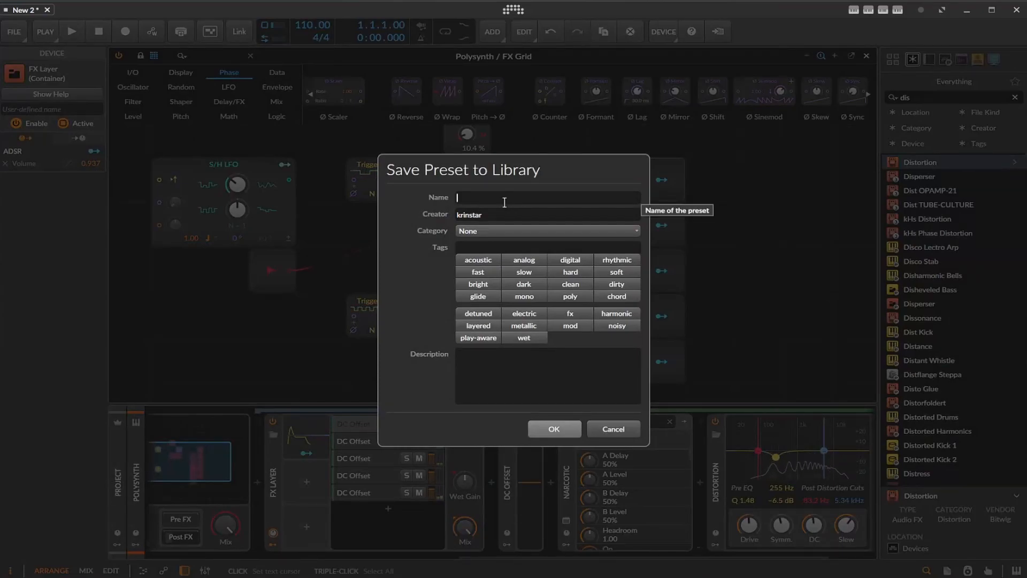
pyautogui.write('GranFX')
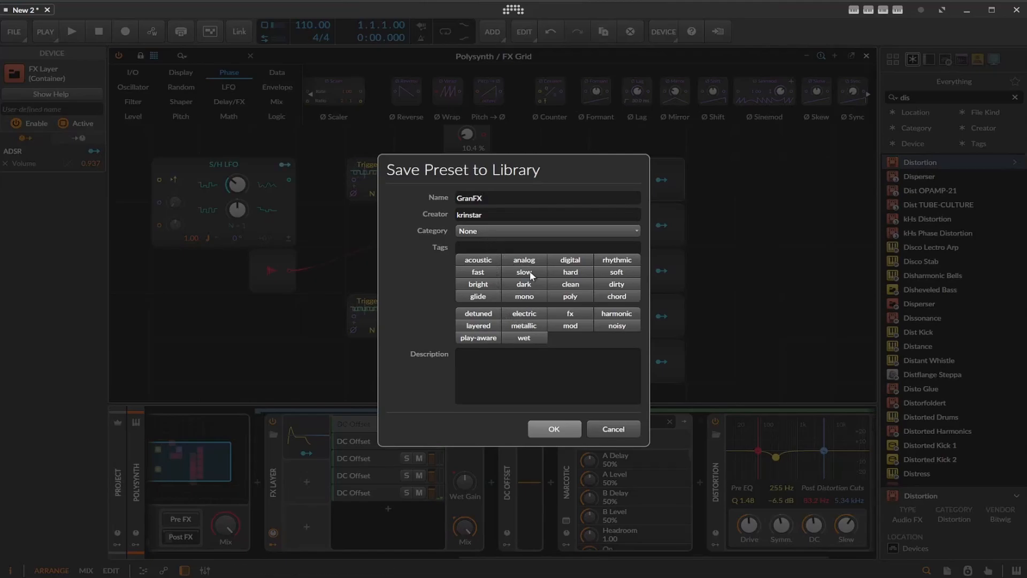
pyautogui.click(524, 284)
pyautogui.click(571, 429)
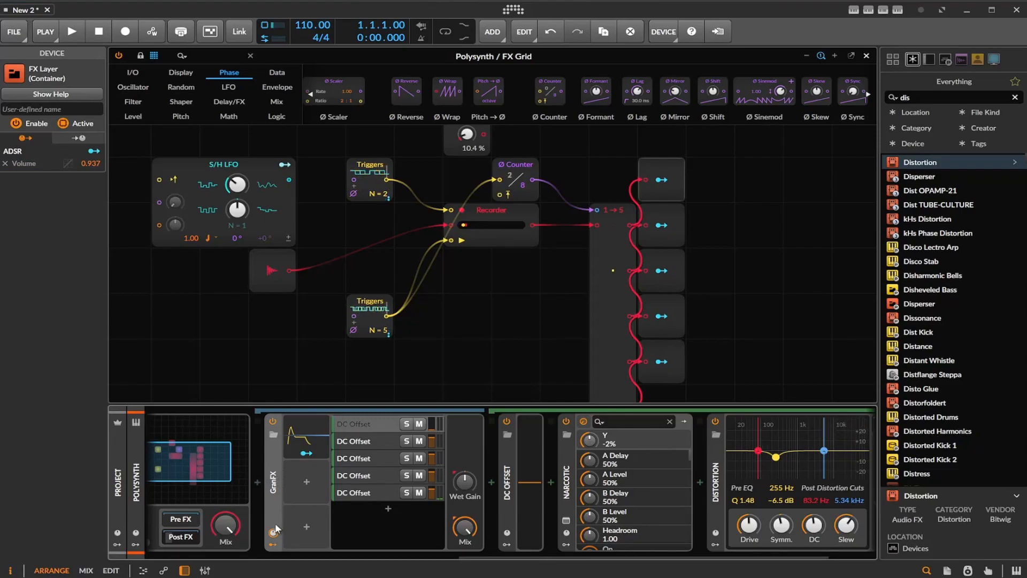
# Collapse the GranFX layer, then search My Library for "gra" and insert the saved GranFX preset directly after it
pyautogui.doubleClick(276, 488)
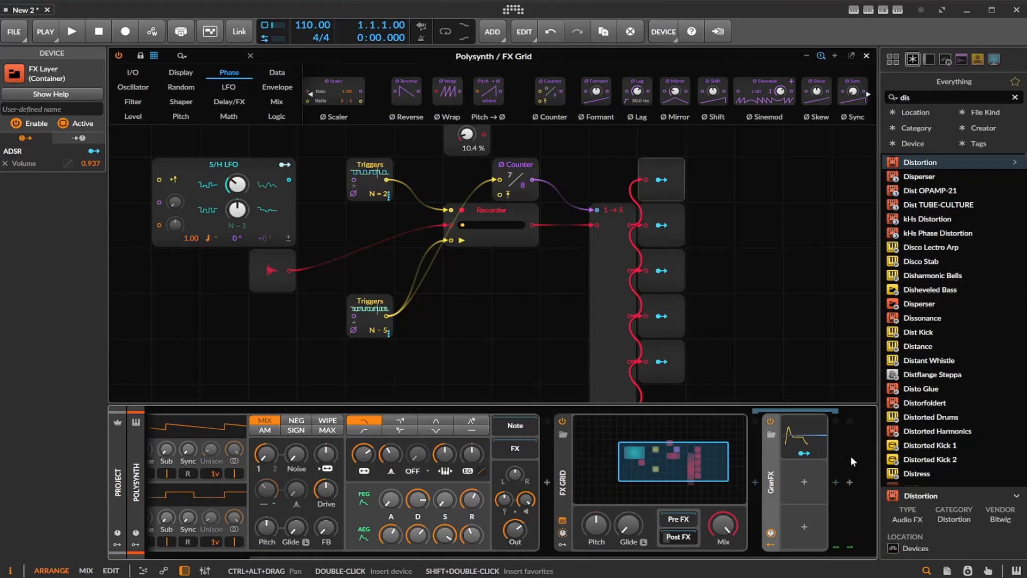
pyautogui.click(850, 481)
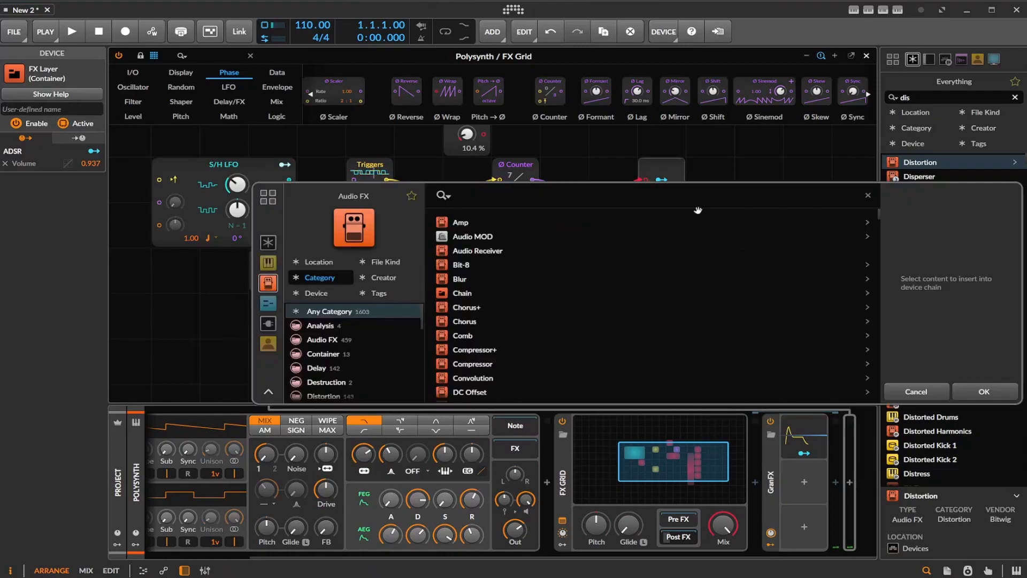
pyautogui.write('gra')
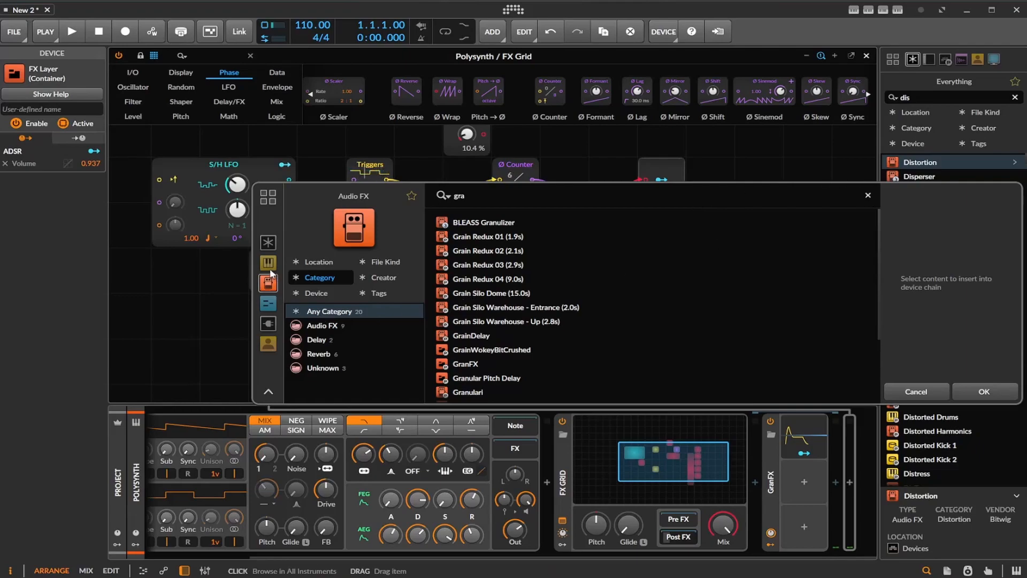
pyautogui.click(268, 343)
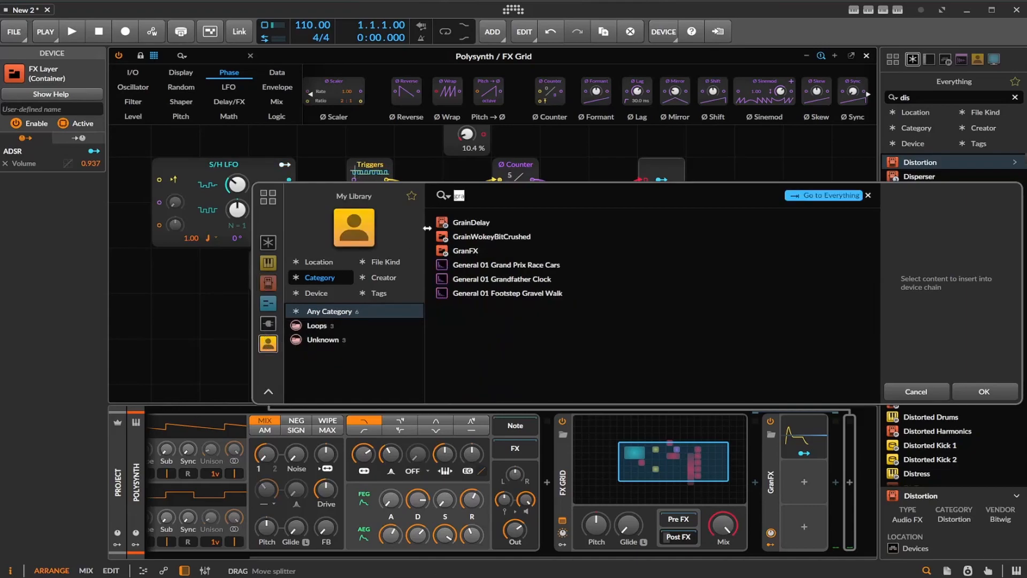
pyautogui.doubleClick(464, 251)
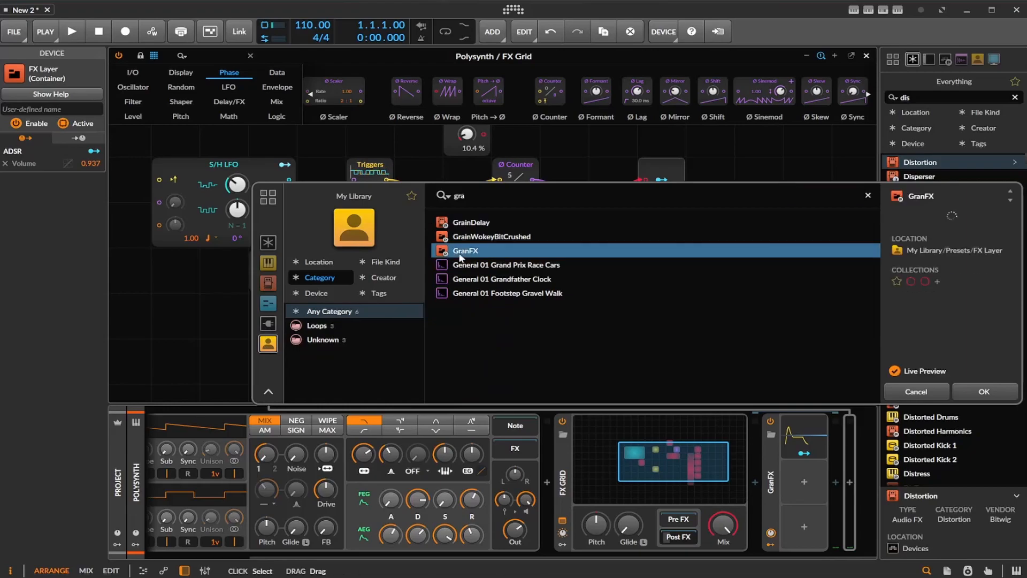
pyautogui.moveTo(535, 554); pyautogui.dragTo(675, 541)
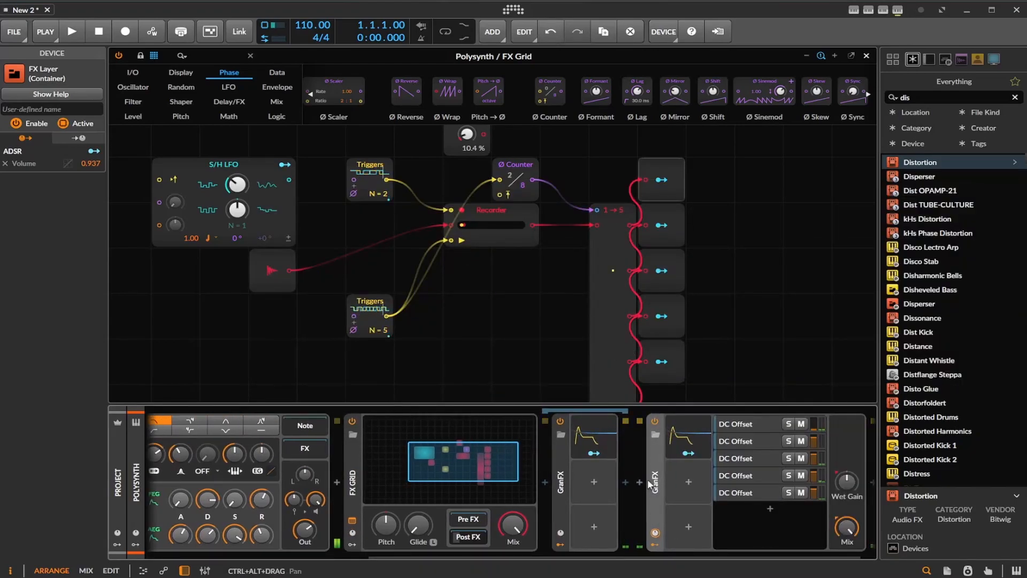